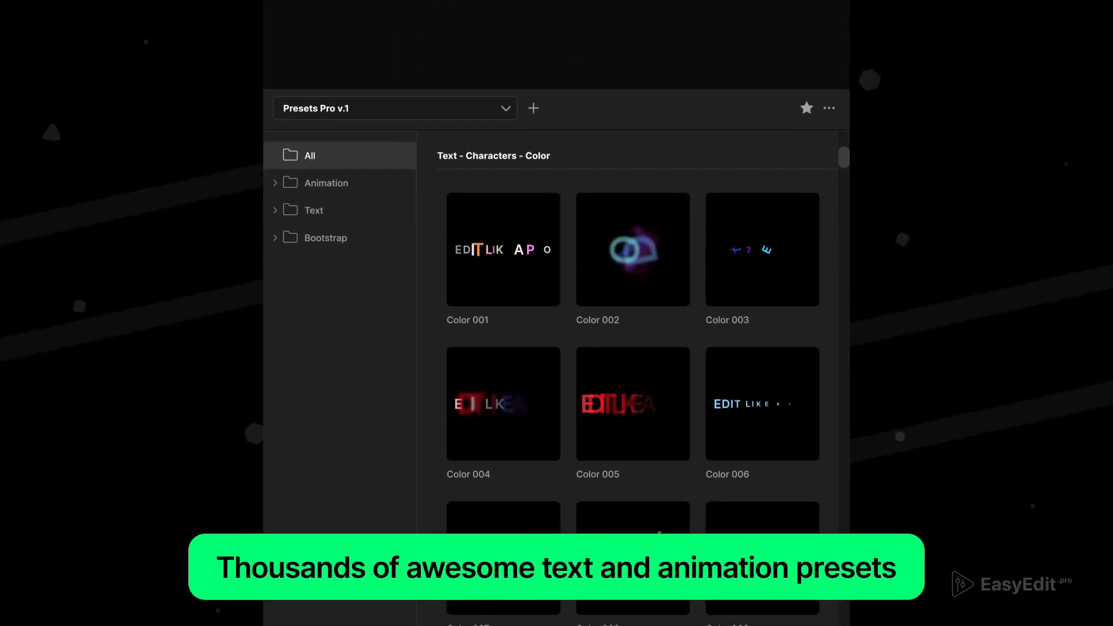
Step: Bring up After Effects with the Animation comp and the EasyEdit Viewer's Presets Pro library
{"action": "left_click", "coordinate": [339, 474]}
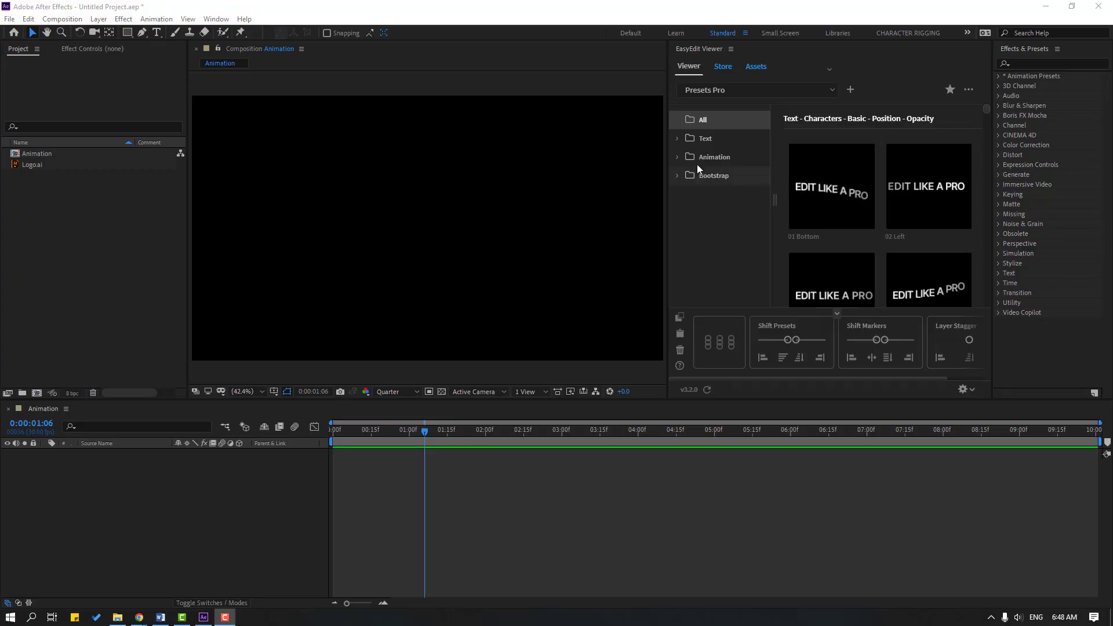
Step: Create a left-aligned paragraph text layer reading subscribe, like, comment on three lines
{"action": "left_click", "coordinate": [157, 33]}
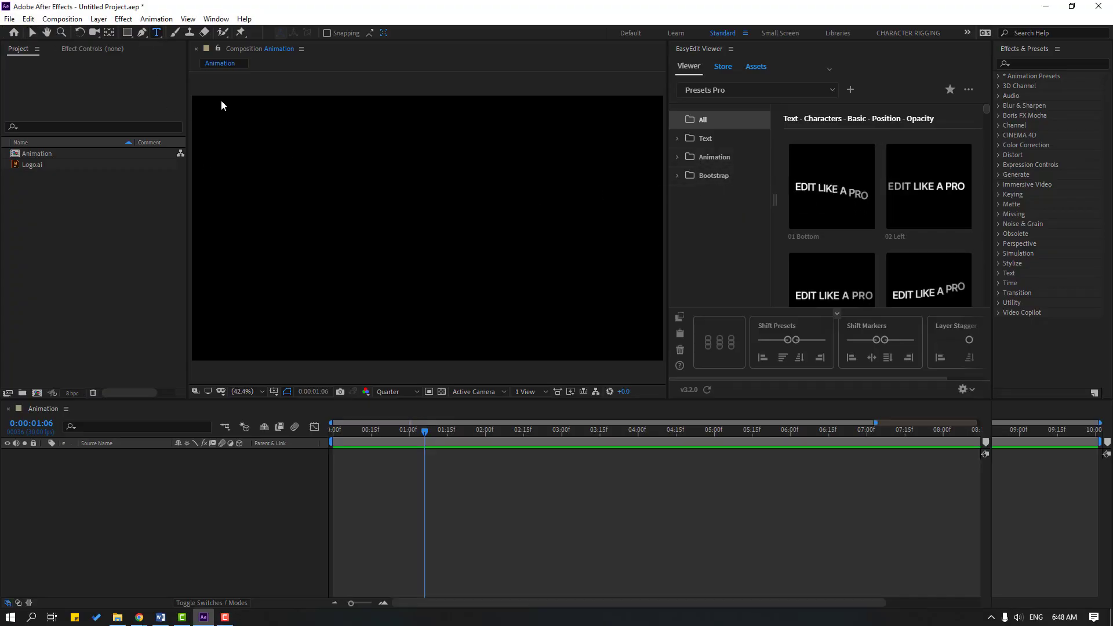
{"action": "mouse_move", "coordinate": [279, 125]}
{"action": "left_mouse_down"}
{"action": "mouse_move", "coordinate": [589, 300]}
{"action": "mouse_move", "coordinate": [628, 339]}
{"action": "left_mouse_up"}
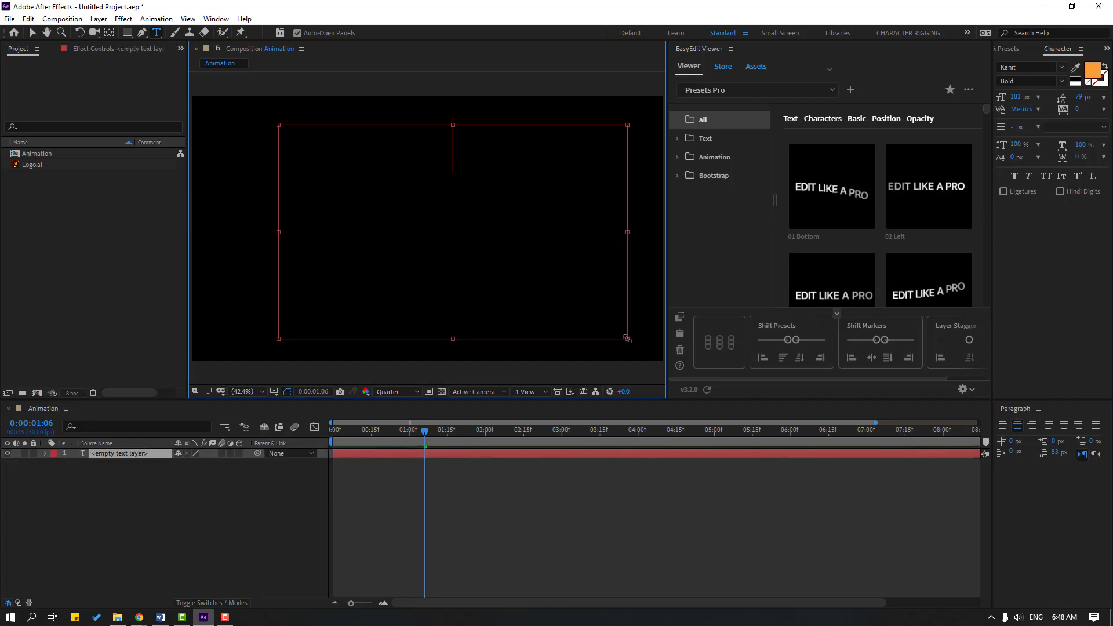
{"action": "type", "text": "subscribe"}
{"action": "key", "text": "Return"}
{"action": "type", "text": "like"}
{"action": "key", "text": "Return"}
{"action": "type", "text": "com"}
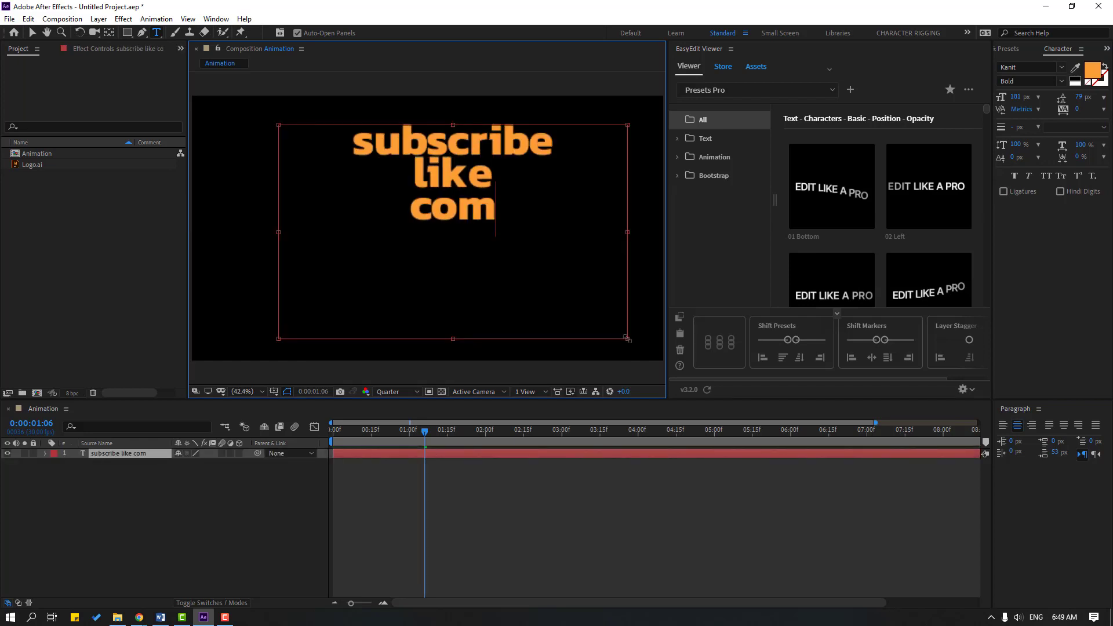
{"action": "type", "text": "ment"}
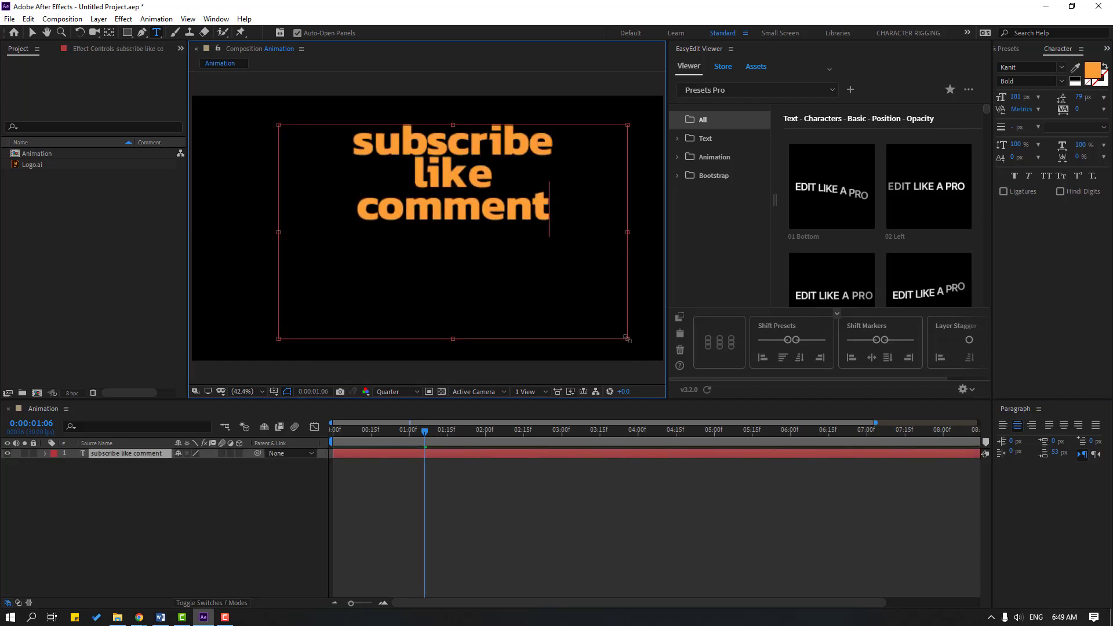
{"action": "left_click", "coordinate": [32, 33]}
{"action": "left_click", "coordinate": [1003, 427]}
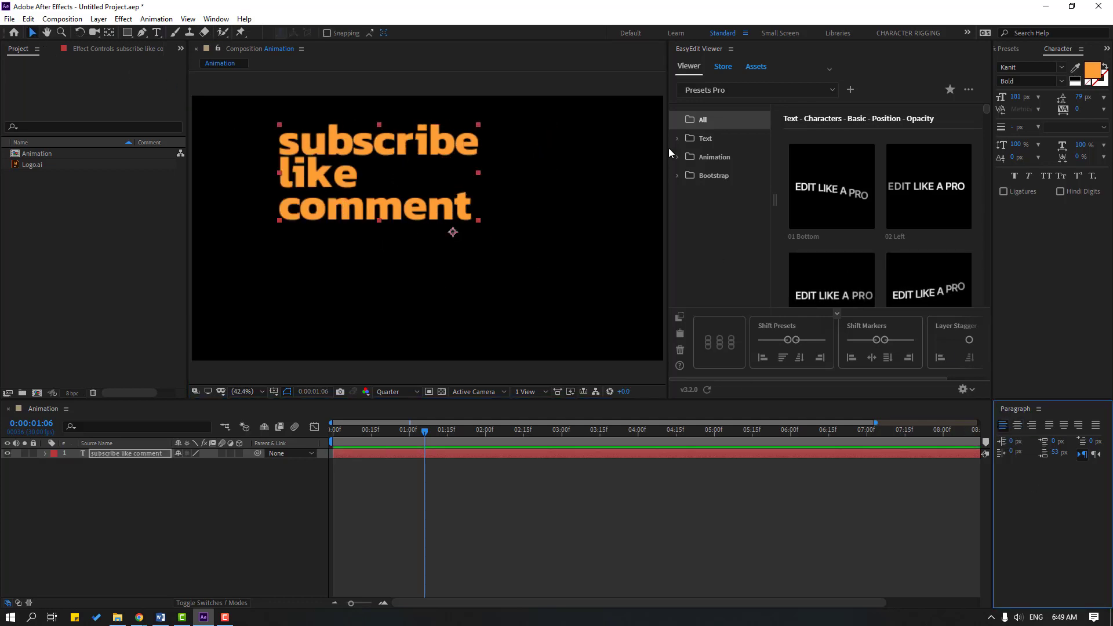
Step: Preview the Text › Characters presets: Basic, Random and Spring
{"action": "left_click", "coordinate": [691, 139]}
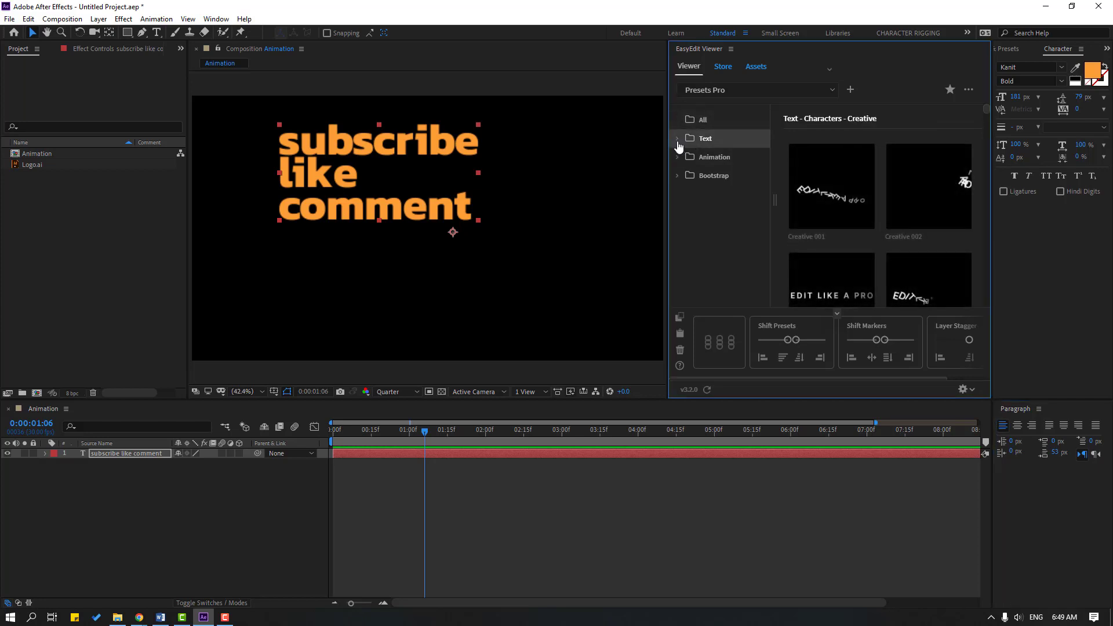
{"action": "left_click", "coordinate": [677, 141]}
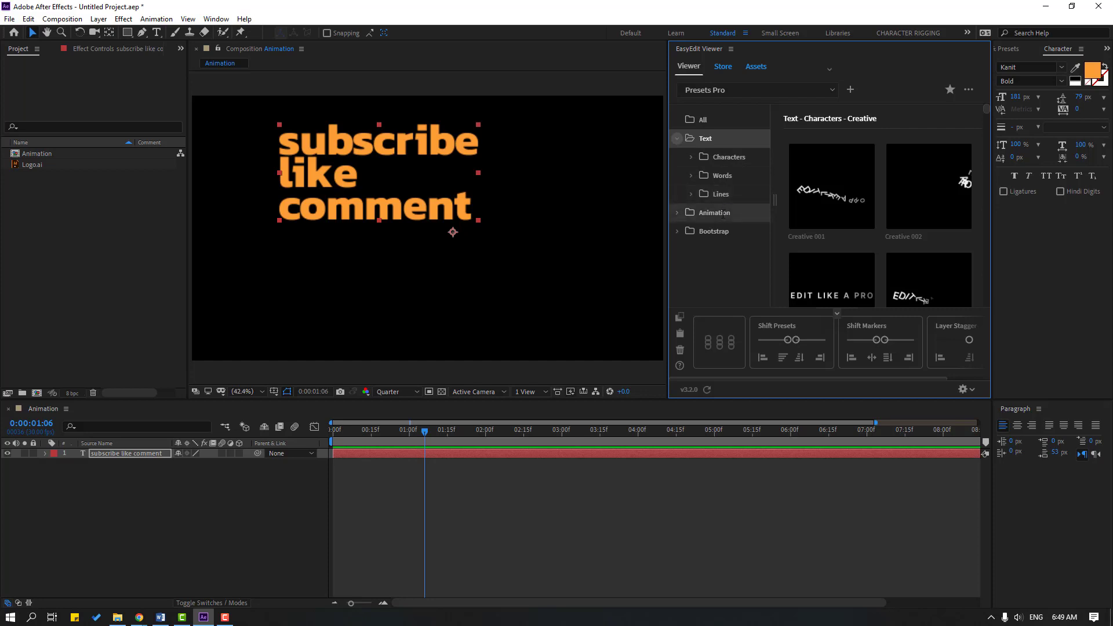
{"action": "left_click", "coordinate": [690, 157]}
{"action": "left_click", "coordinate": [724, 181]}
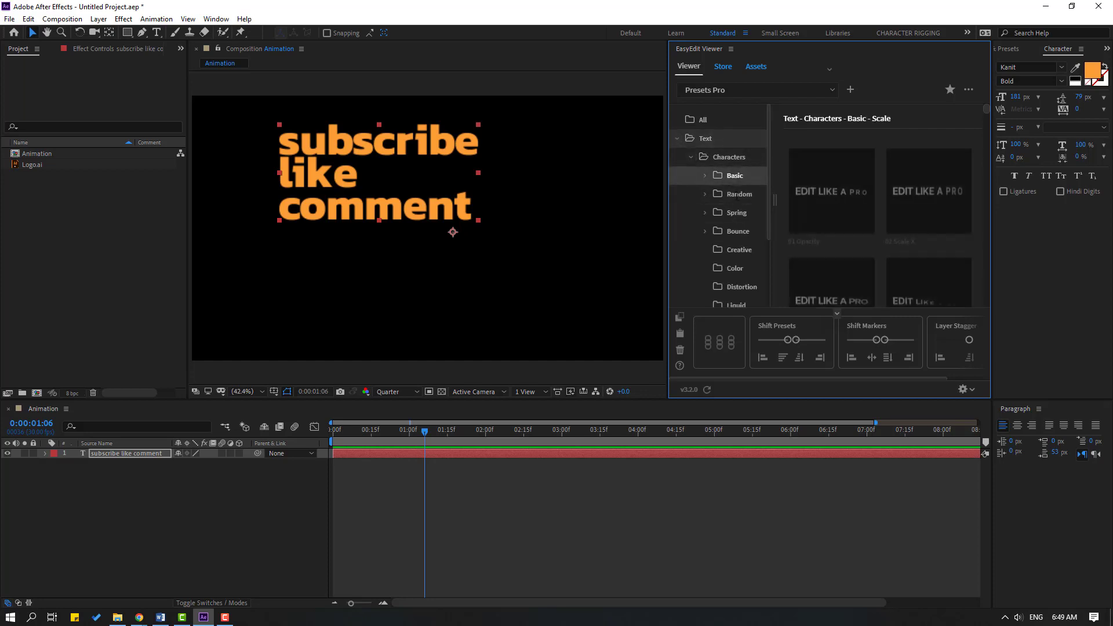
{"action": "left_click", "coordinate": [739, 195]}
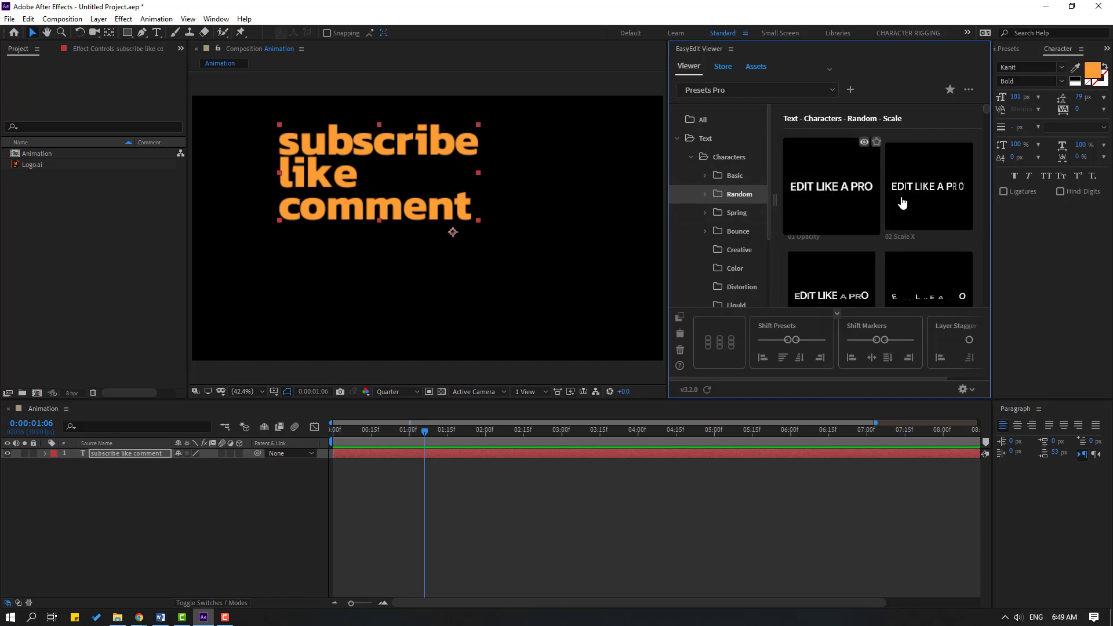
{"action": "scroll", "coordinate": [908, 207], "scroll_direction": "down", "scroll_amount": 4}
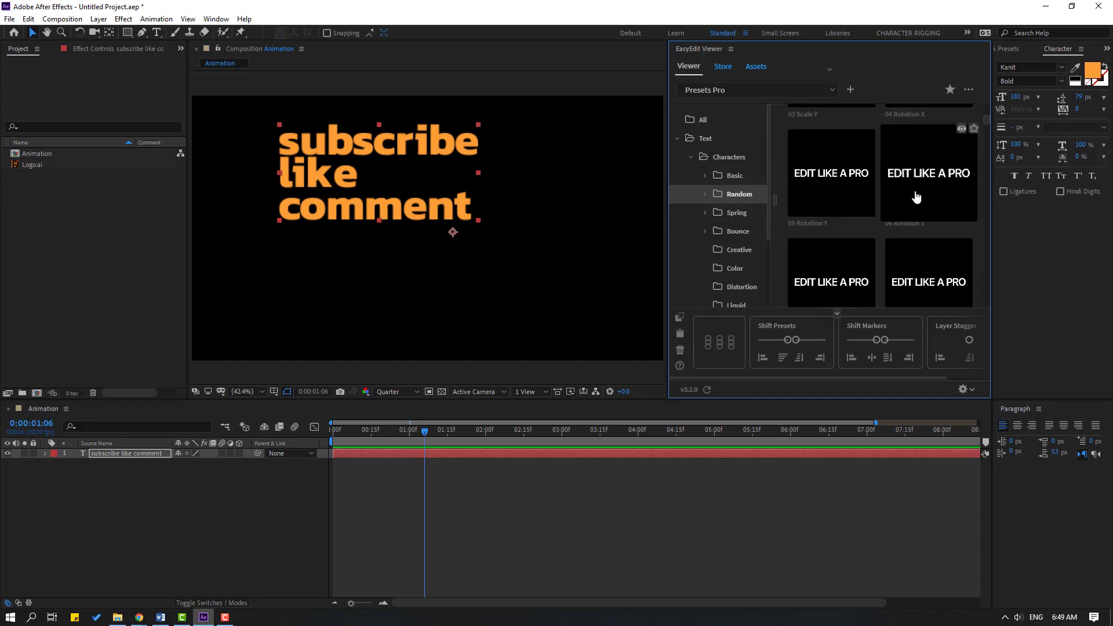
{"action": "scroll", "coordinate": [912, 199], "scroll_direction": "up", "scroll_amount": 4}
{"action": "left_click", "coordinate": [737, 213]}
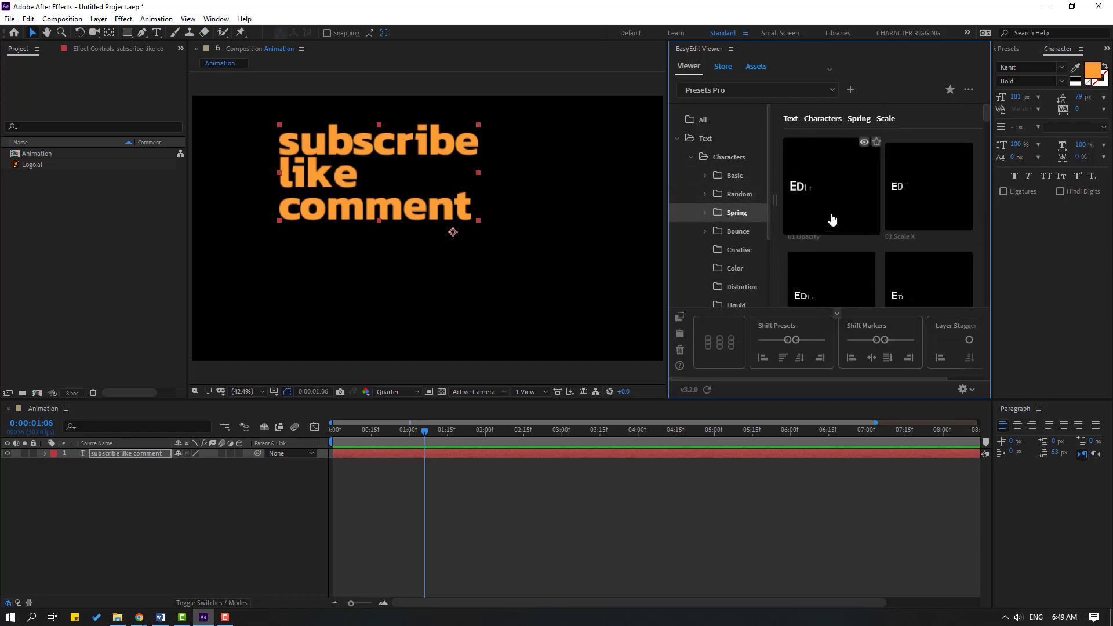
{"action": "scroll", "coordinate": [915, 212], "scroll_direction": "down", "scroll_amount": 2}
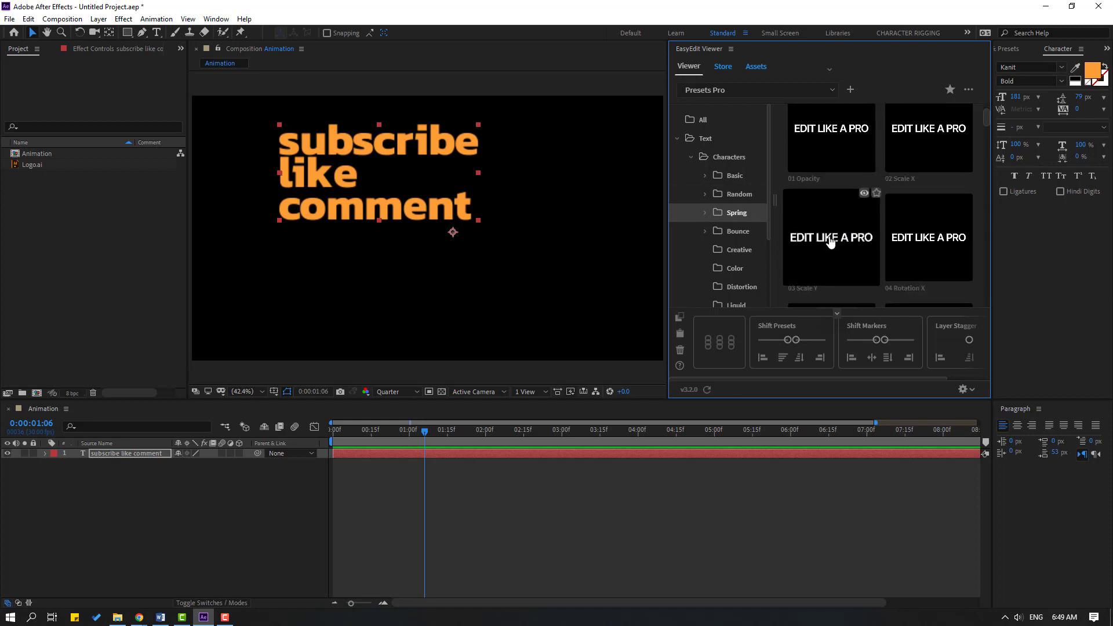
{"action": "scroll", "coordinate": [831, 243], "scroll_direction": "down", "scroll_amount": 2}
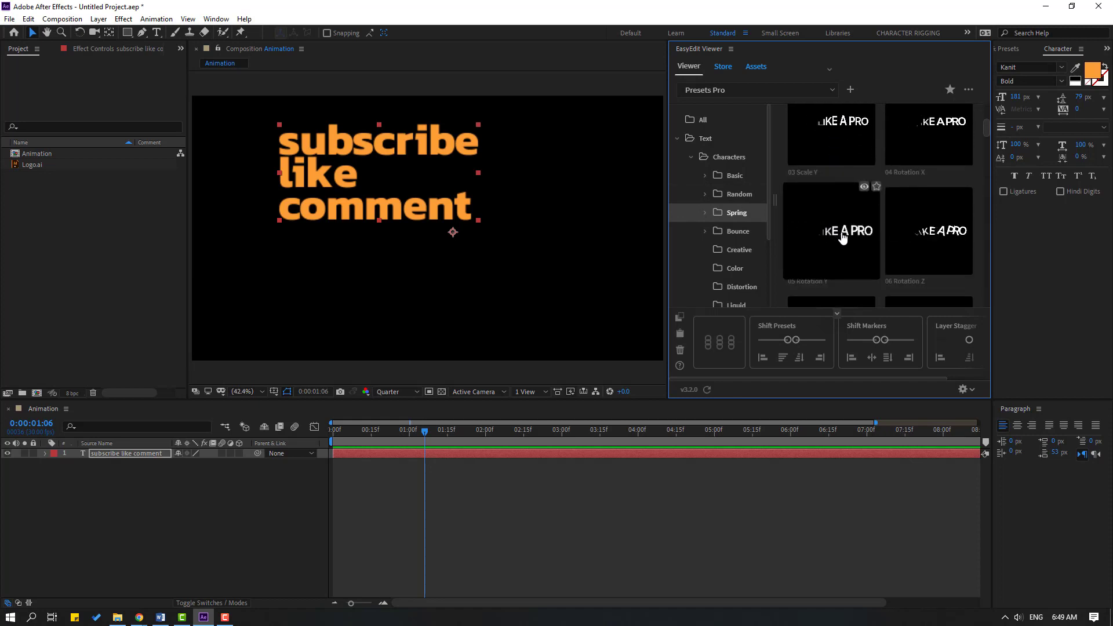
Step: Preview the Text › Words presets: Basic and Liquid
{"action": "left_click", "coordinate": [691, 157]}
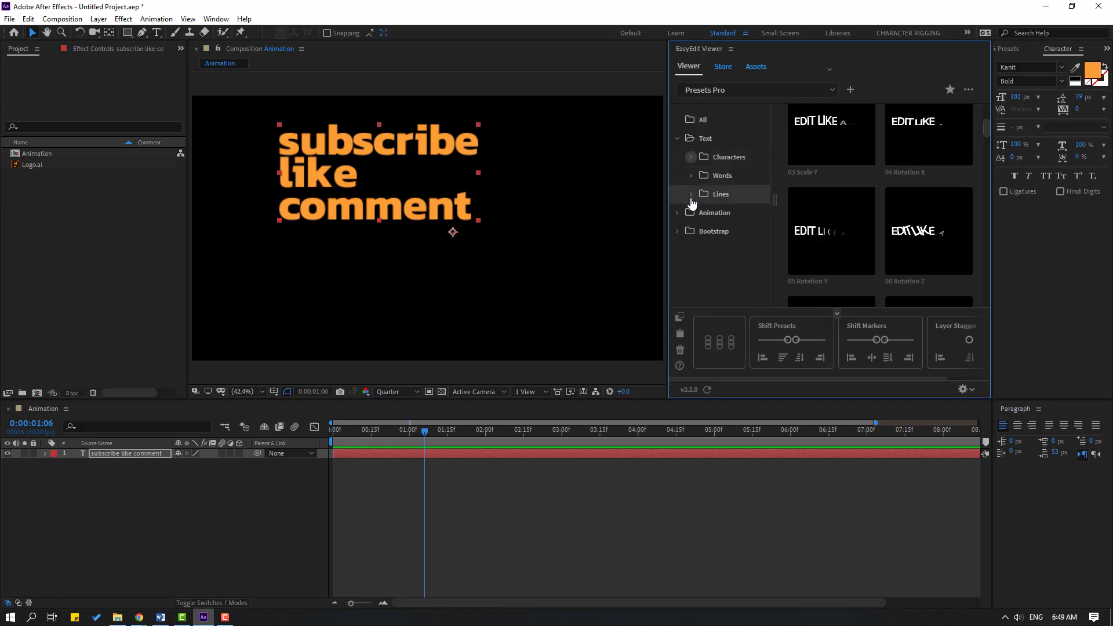
{"action": "left_click", "coordinate": [692, 177]}
{"action": "left_click", "coordinate": [725, 200]}
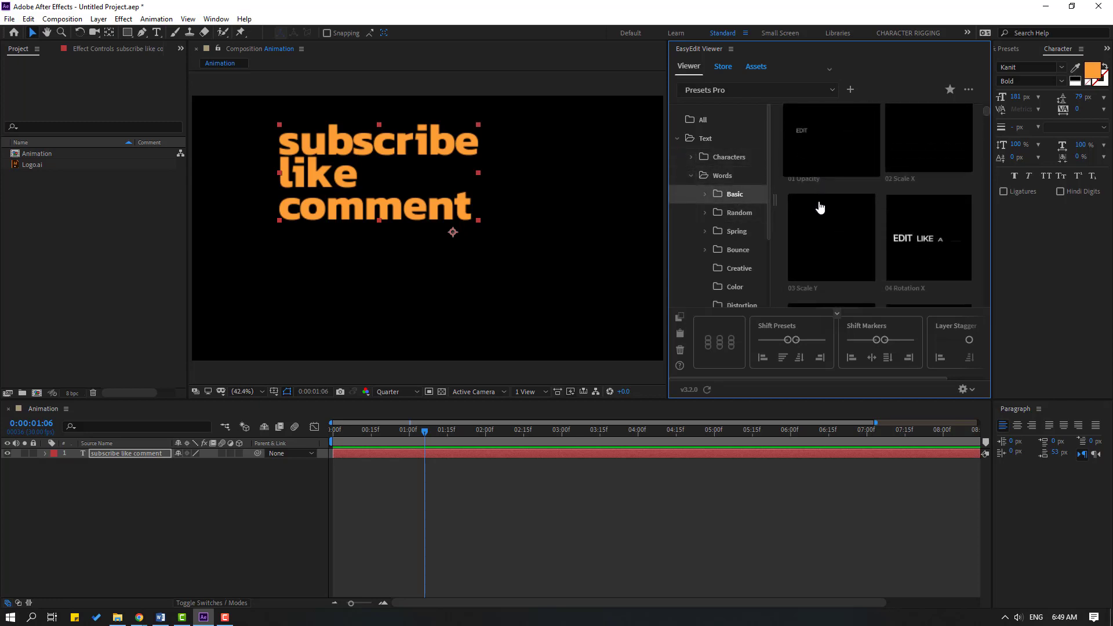
{"action": "scroll", "coordinate": [725, 220], "scroll_direction": "down", "scroll_amount": 3}
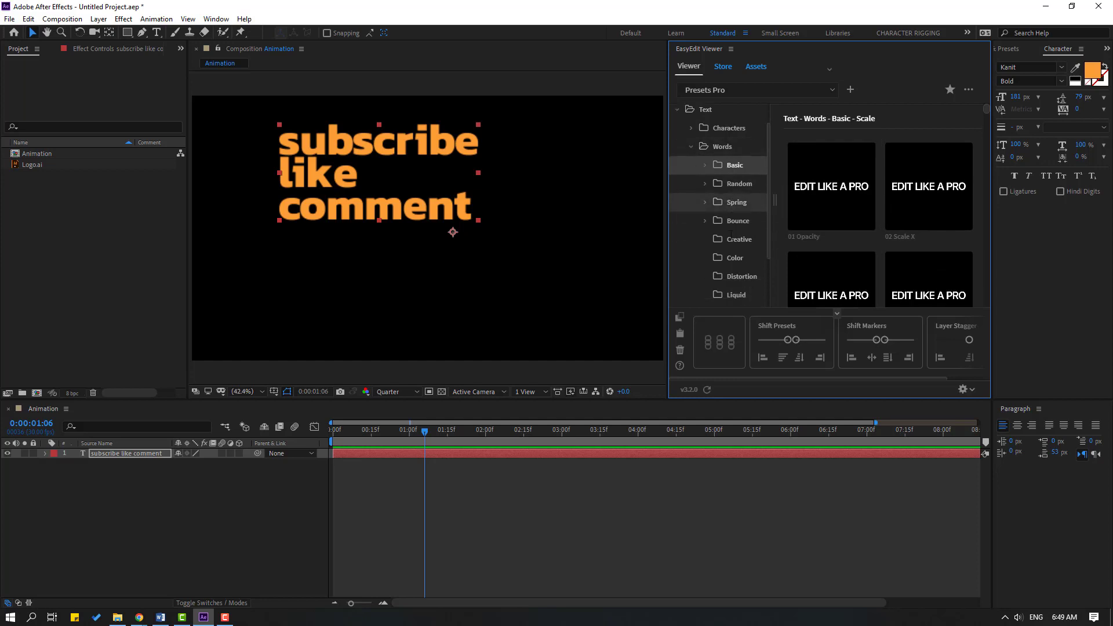
{"action": "left_click", "coordinate": [731, 231]}
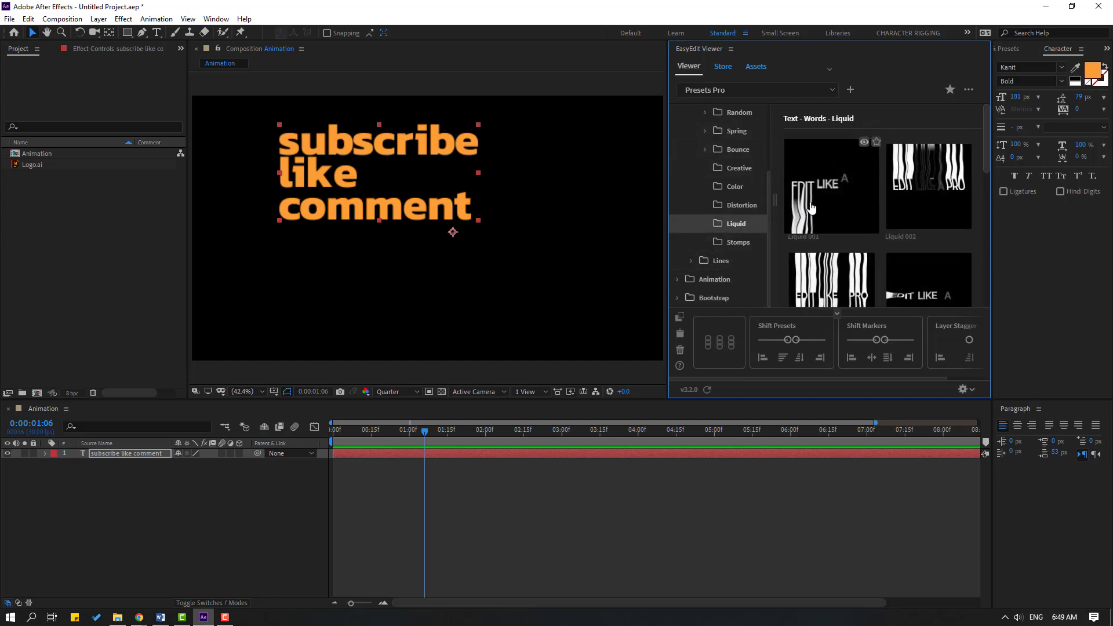
{"action": "scroll", "coordinate": [706, 186], "scroll_direction": "up", "scroll_amount": 1}
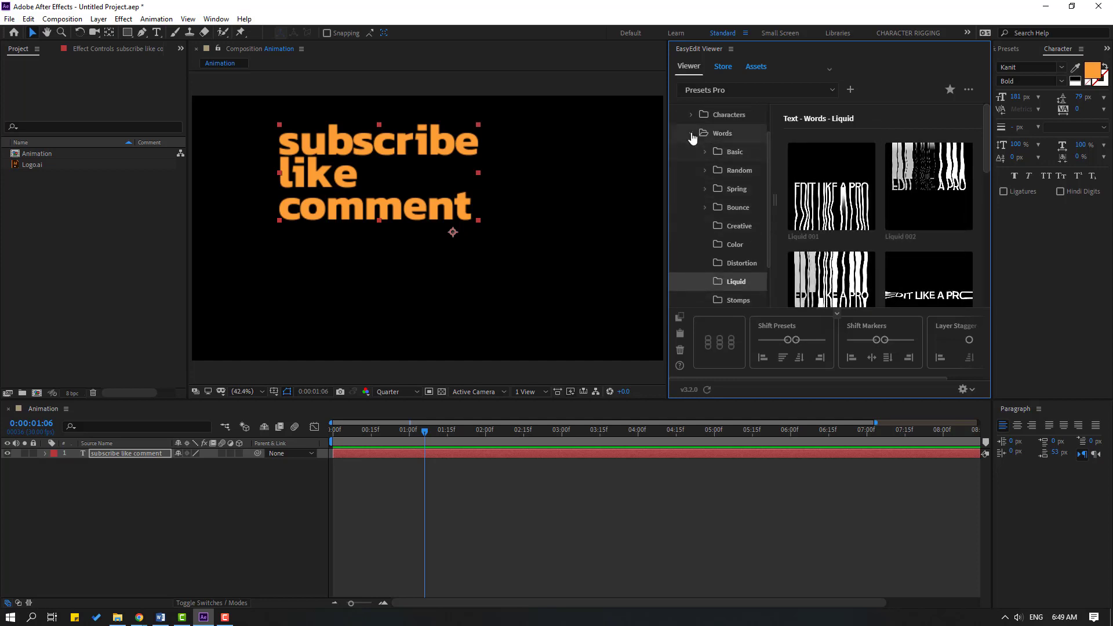
Step: Show the Text › Lines Creative presets with the subscribe like comment layer selected
{"action": "left_click", "coordinate": [691, 133]}
{"action": "left_click", "coordinate": [691, 194]}
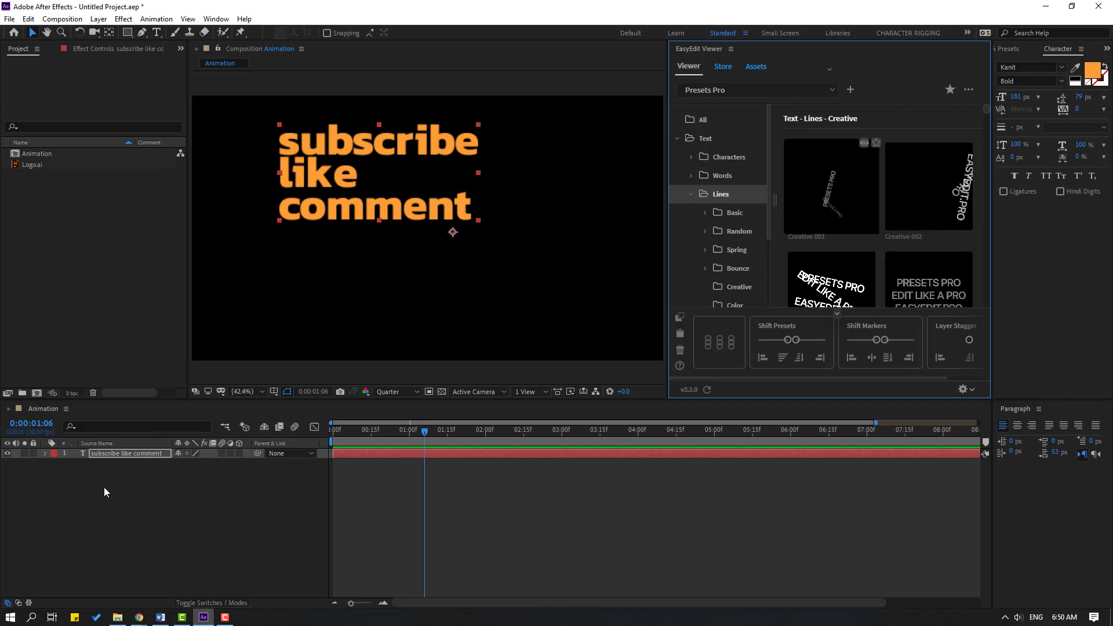
{"action": "left_click", "coordinate": [102, 454]}
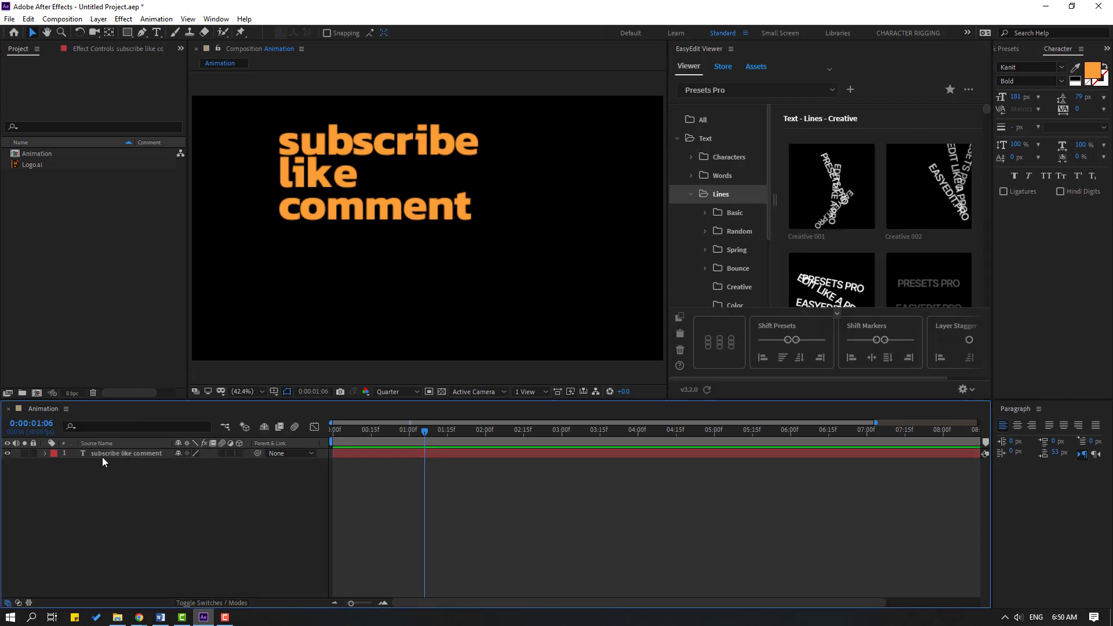
Step: Apply the Creative 002 lines preset to the text and preview it from the start
{"action": "double_click", "coordinate": [928, 187]}
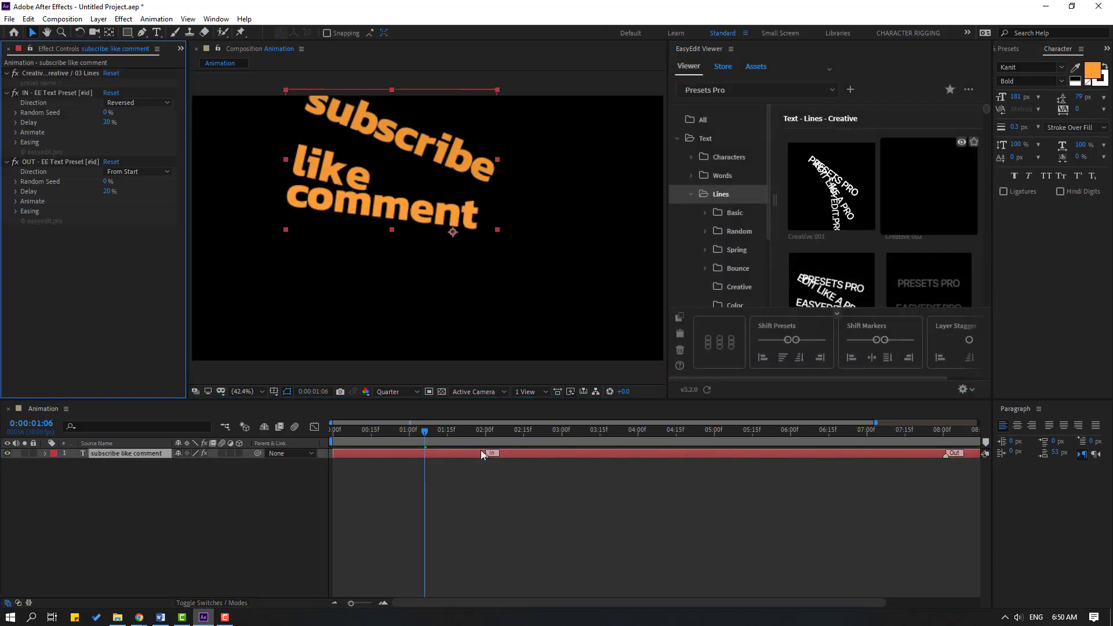
{"action": "left_click_drag", "start_coordinate": [424, 432], "coordinate": [319, 457]}
{"action": "key", "text": "space"}
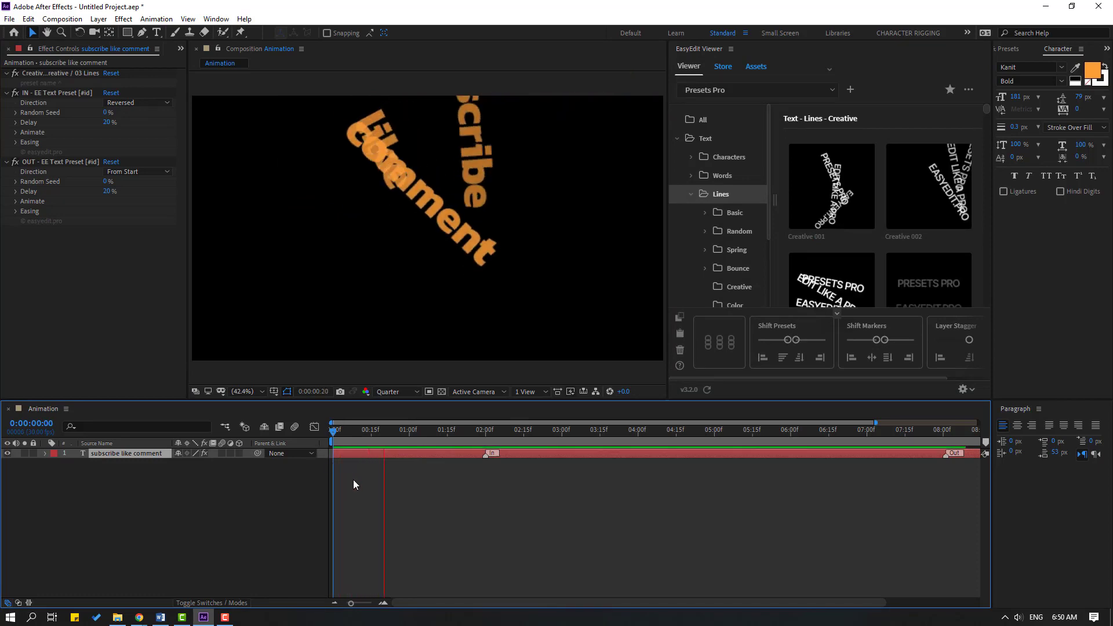
{"action": "key", "text": "space"}
{"action": "key", "text": "space"}
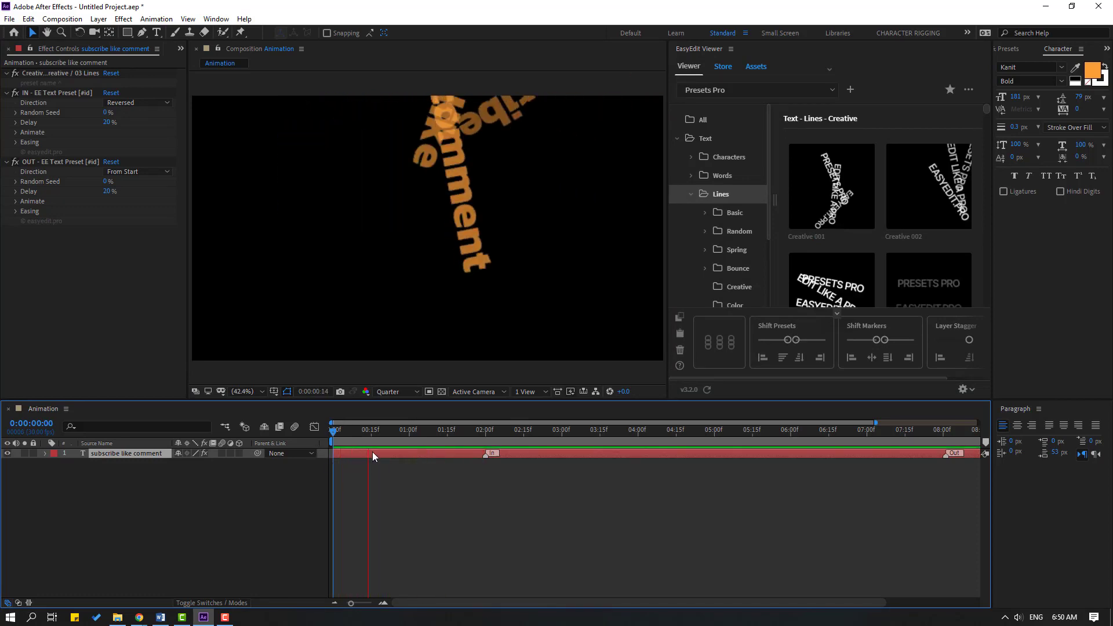
{"action": "left_click_drag", "start_coordinate": [394, 434], "coordinate": [481, 432]}
Step: Shift the text's intro marker earlier, to around 1:12, on the zoomed timeline
{"action": "key", "text": "equal"}
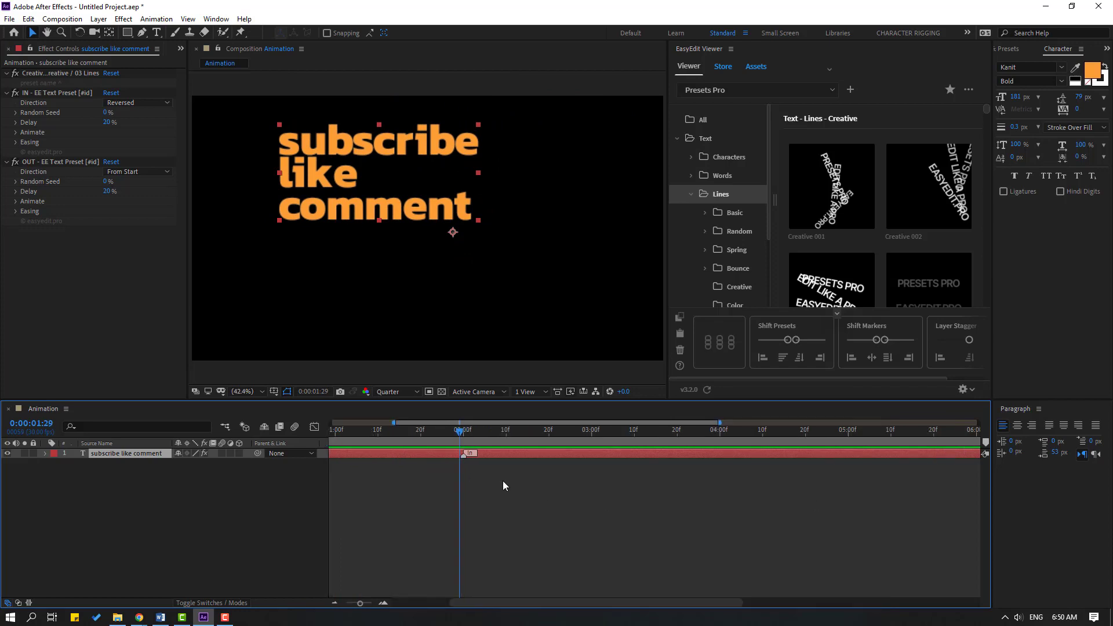
{"action": "key", "text": "minus"}
{"action": "left_click", "coordinate": [560, 479]}
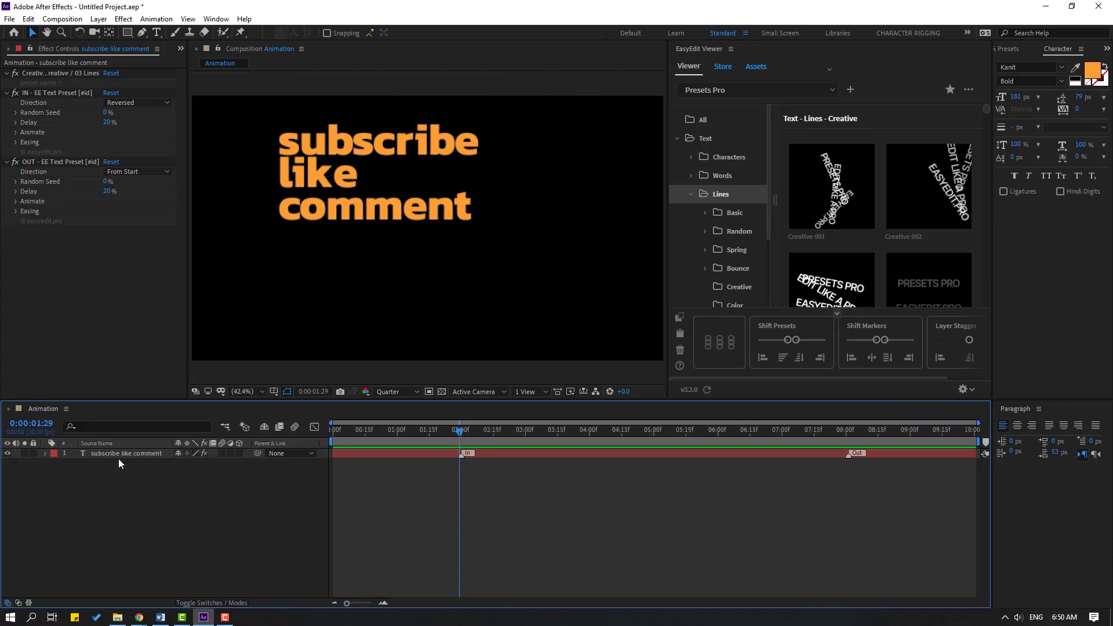
{"action": "left_click", "coordinate": [119, 455]}
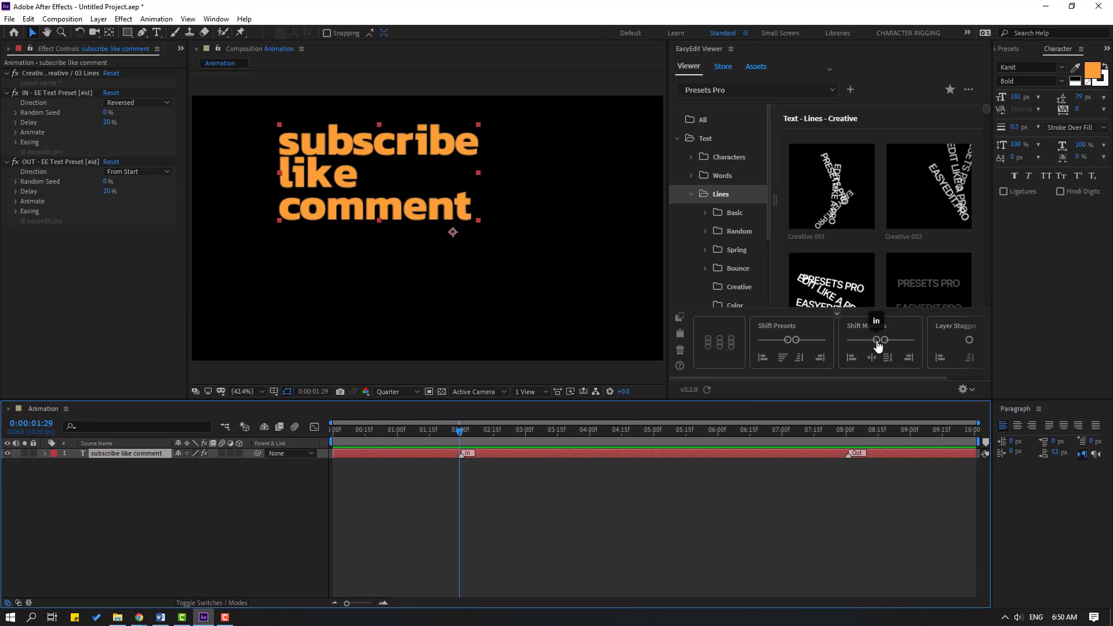
{"action": "left_click_drag", "start_coordinate": [879, 345], "coordinate": [855, 342]}
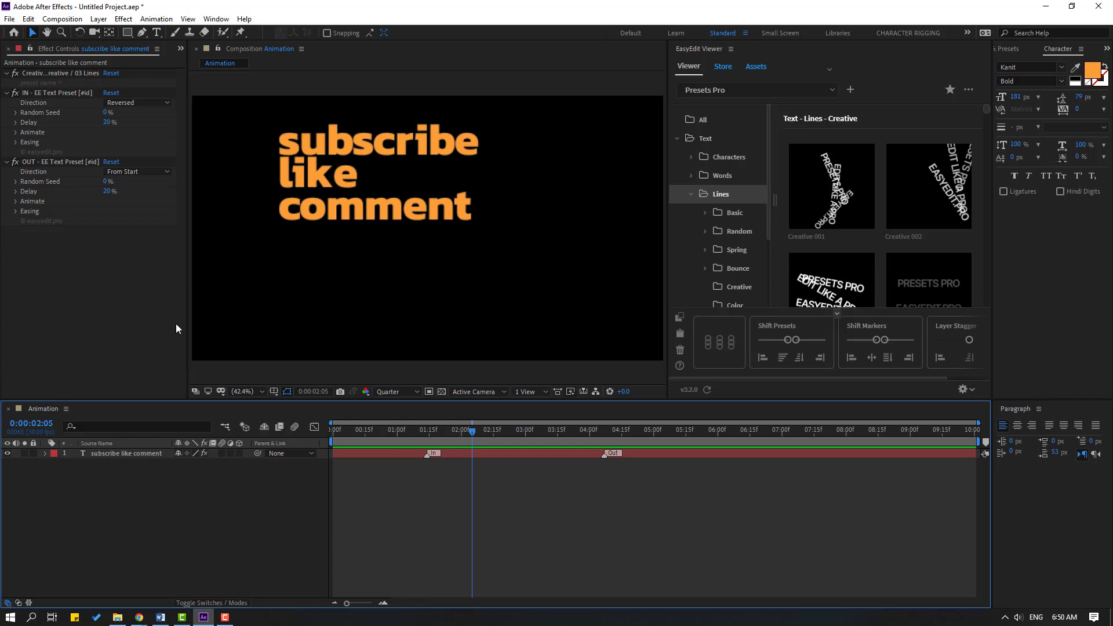
{"action": "left_click", "coordinate": [156, 33]}
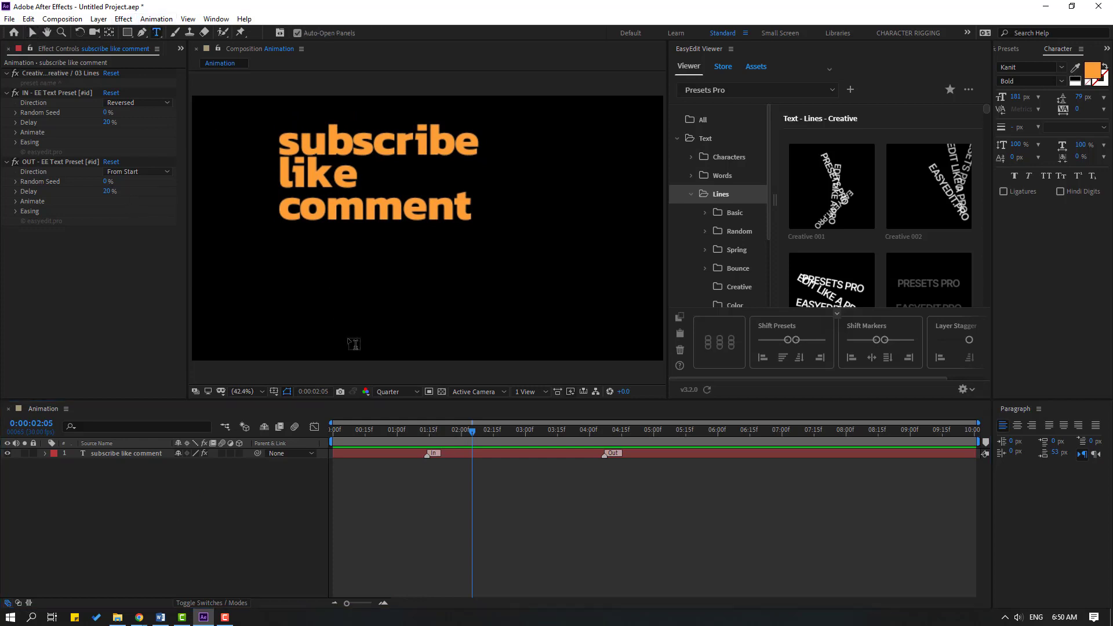
Step: Add a 'yes no' text layer positioned below and right of the subscribe text, and select it
{"action": "left_click", "coordinate": [288, 269]}
{"action": "type", "text": "yes"}
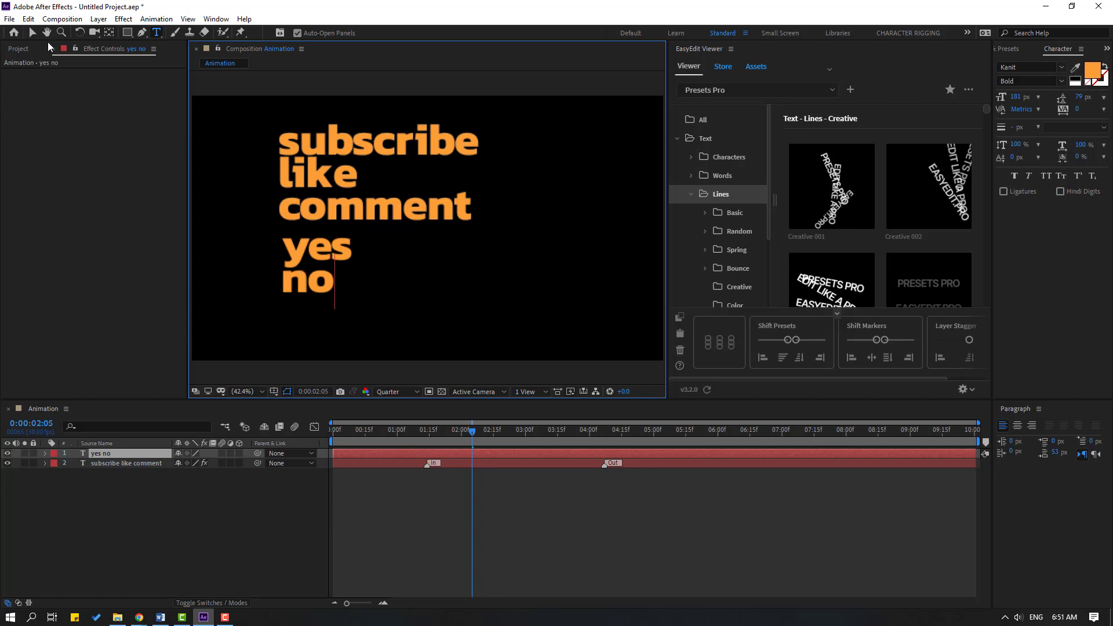
{"action": "left_click", "coordinate": [32, 33]}
{"action": "left_click_drag", "start_coordinate": [312, 286], "coordinate": [464, 308]}
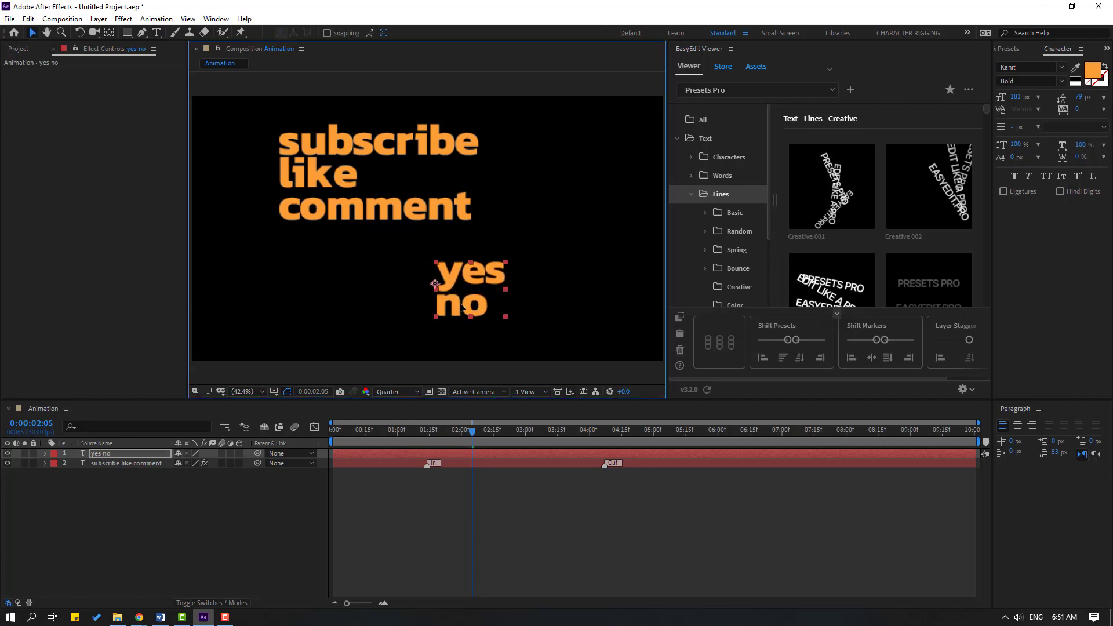
{"action": "left_click", "coordinate": [135, 496]}
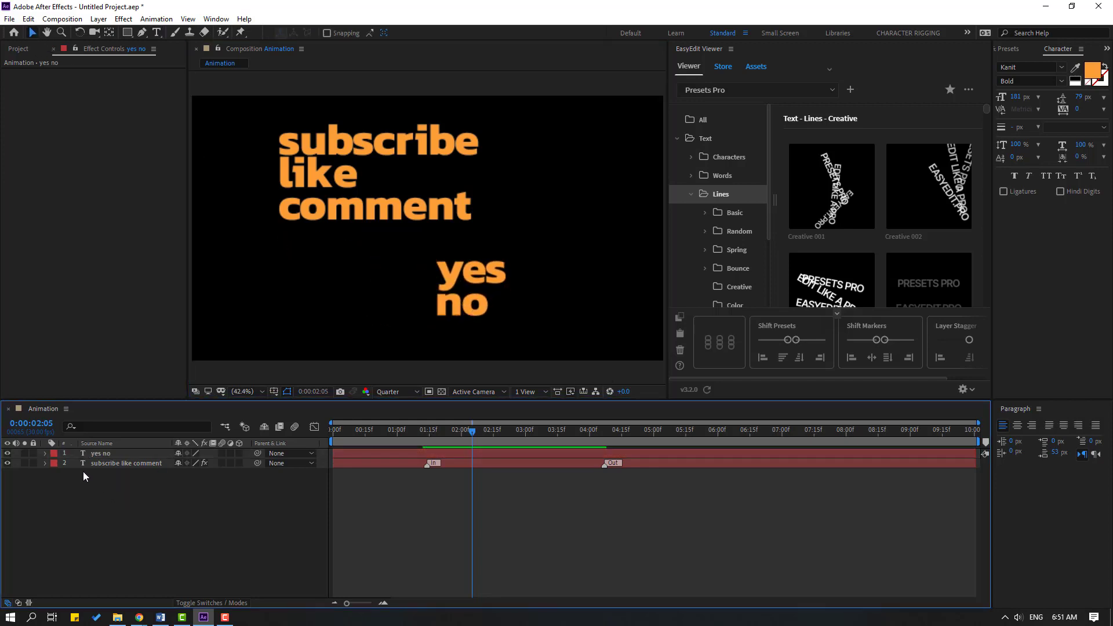
{"action": "left_click", "coordinate": [116, 463]}
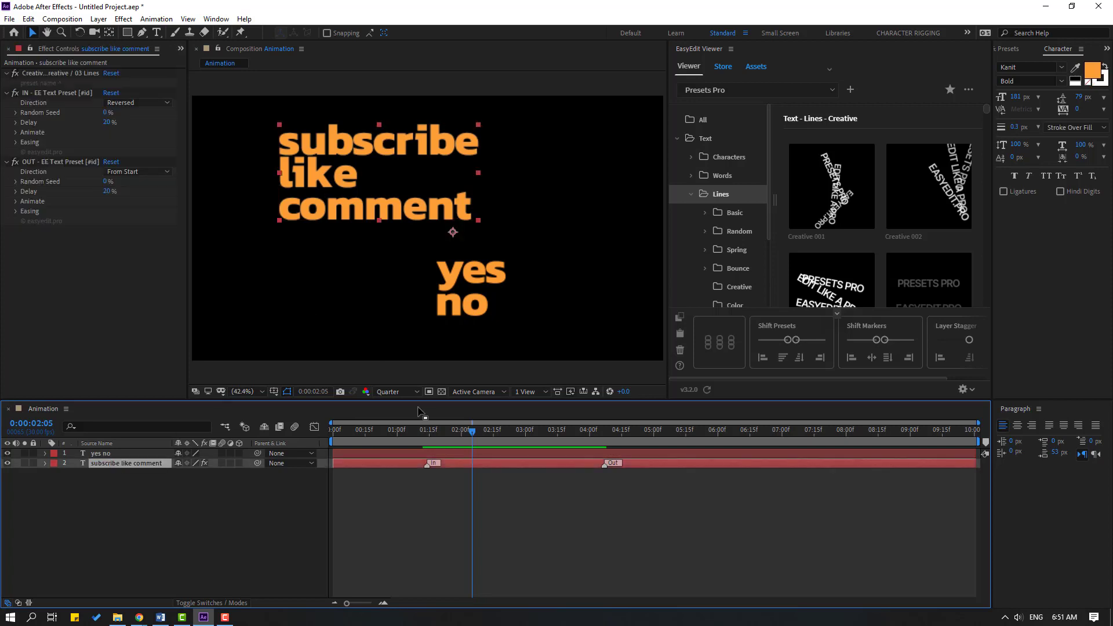
{"action": "left_click", "coordinate": [680, 319]}
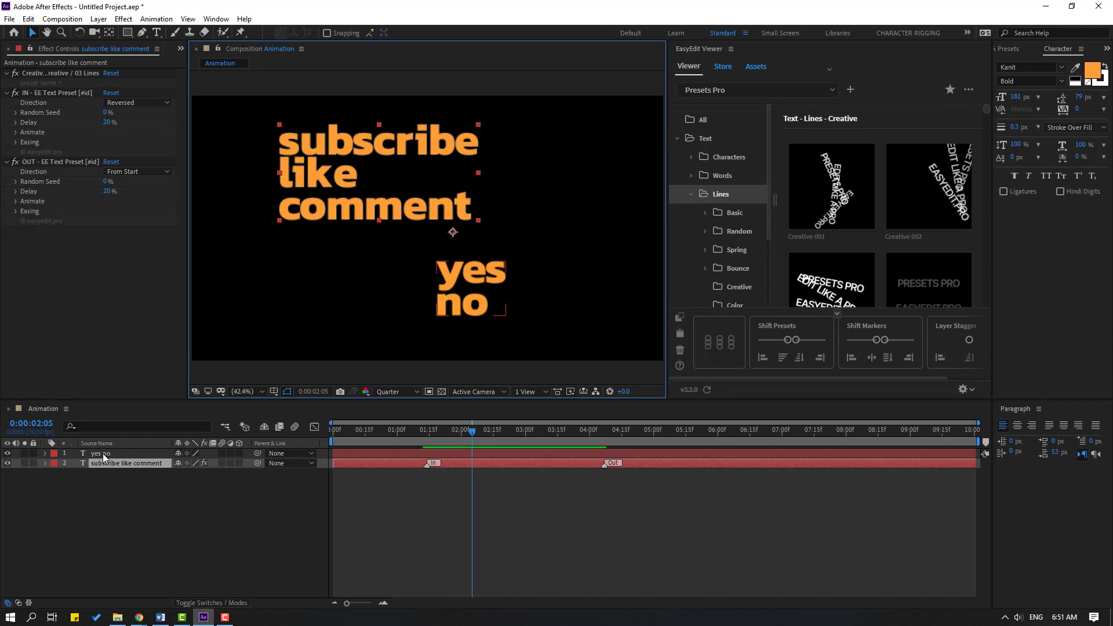
{"action": "left_click", "coordinate": [462, 285]}
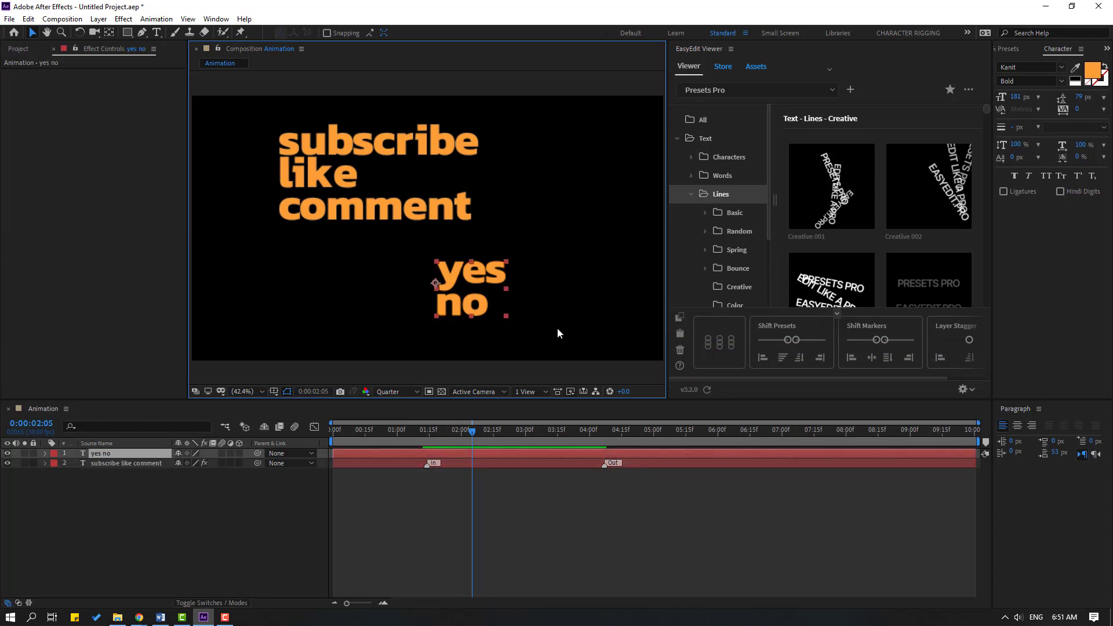
Step: Apply the Creative Lines preset to the yes no layer and preview it
{"action": "left_click", "coordinate": [681, 335]}
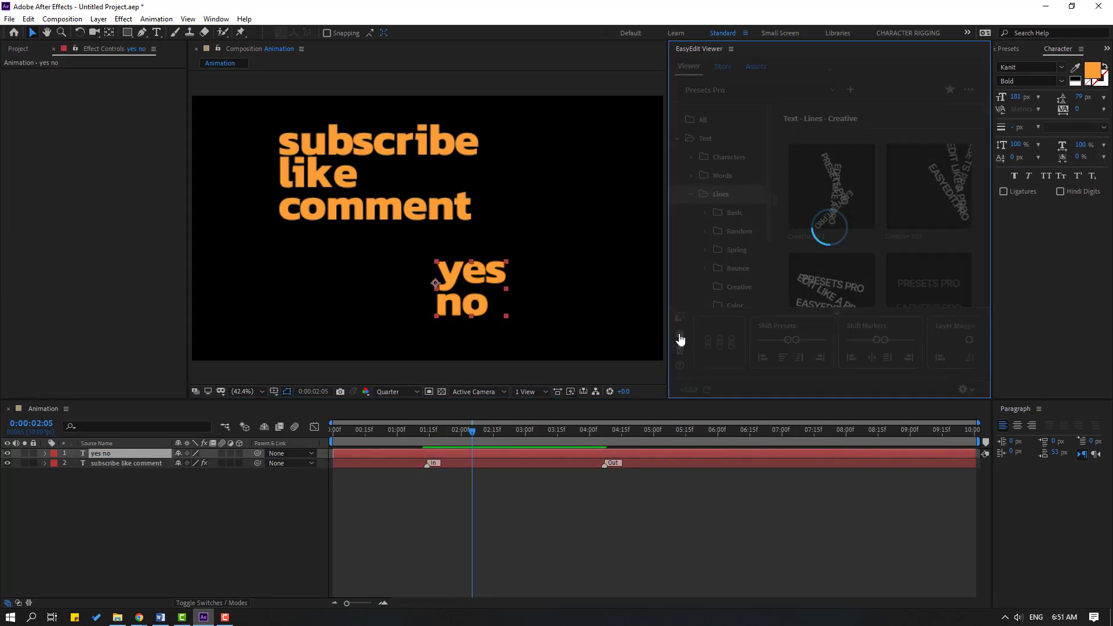
{"action": "left_click", "coordinate": [537, 515]}
{"action": "key", "text": "space"}
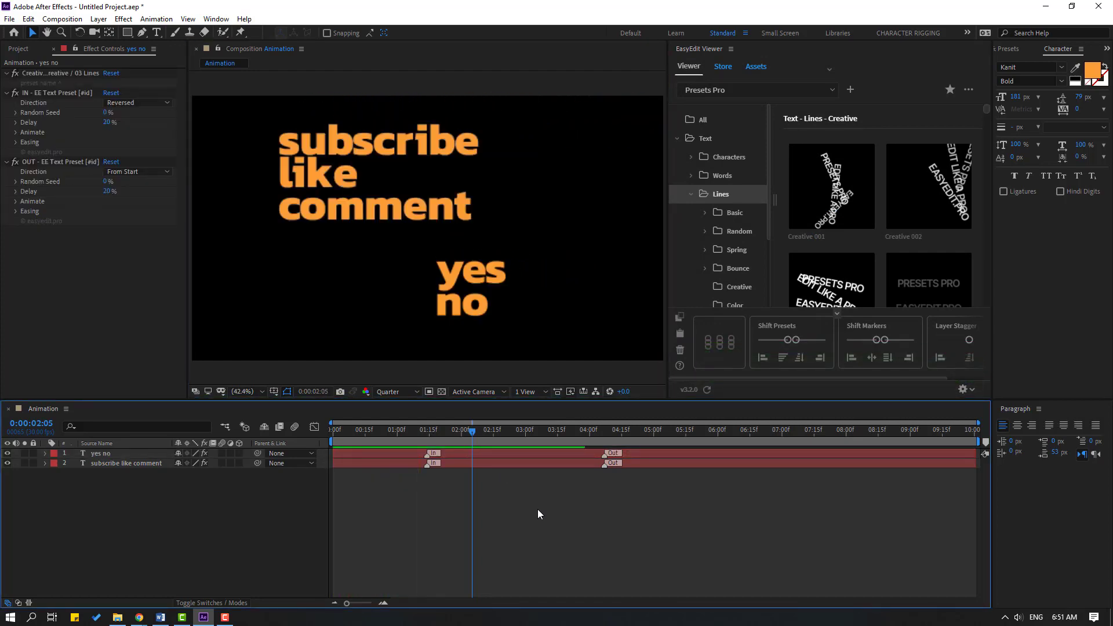
{"action": "left_click", "coordinate": [93, 464]}
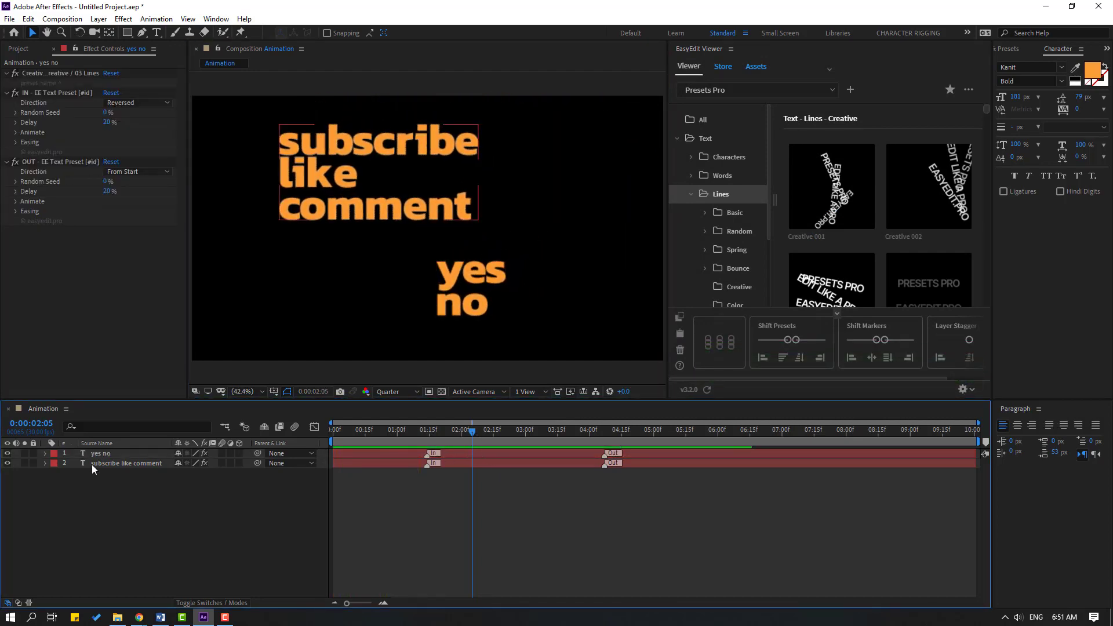
{"action": "left_click", "coordinate": [98, 454]}
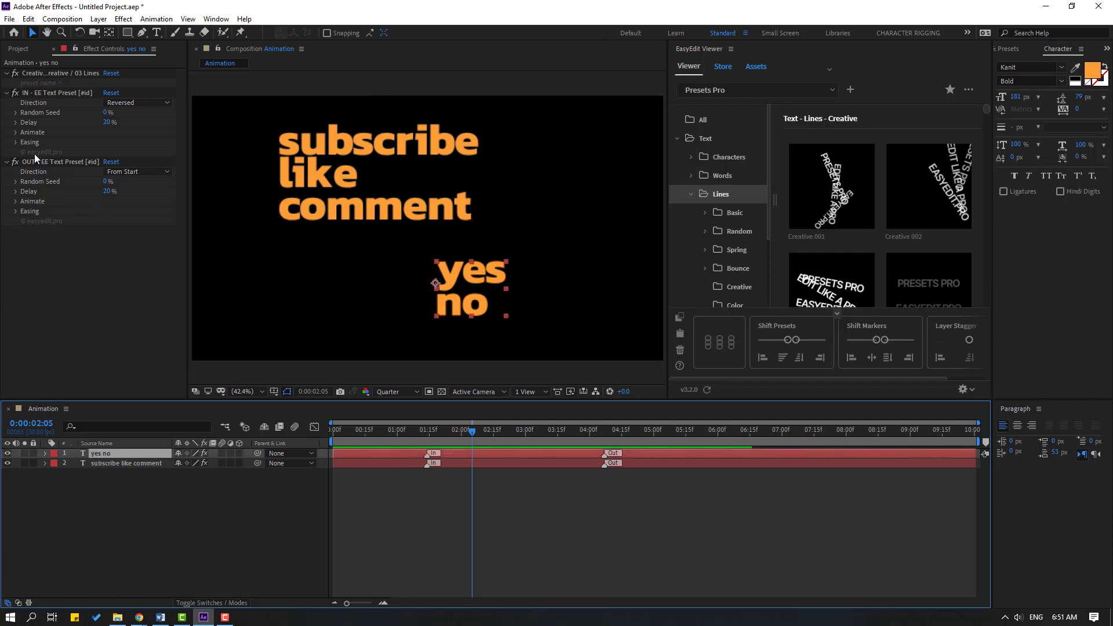
{"action": "left_click", "coordinate": [369, 432]}
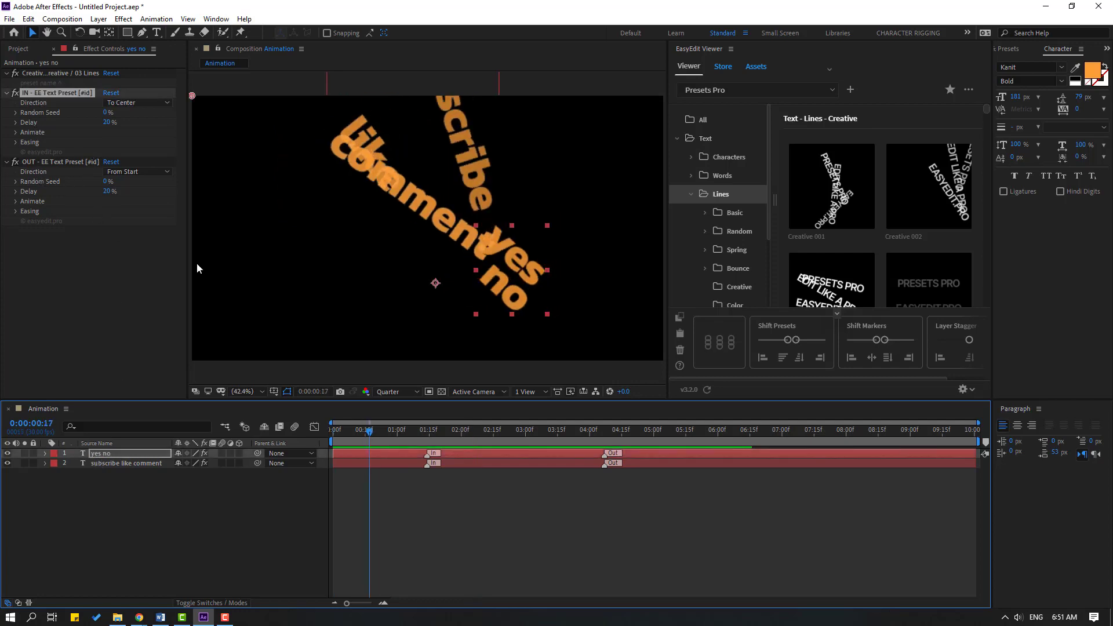
Step: Set the yes no layer's IN Direction to From Start and check the motion
{"action": "left_click", "coordinate": [136, 103]}
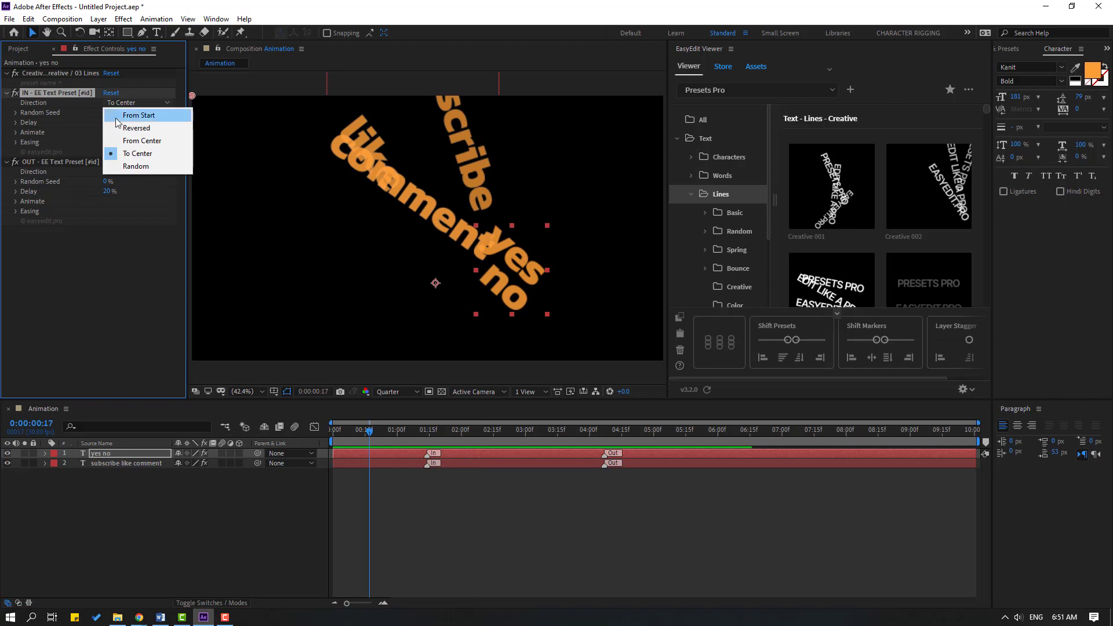
{"action": "left_click", "coordinate": [123, 115]}
{"action": "key", "text": "space"}
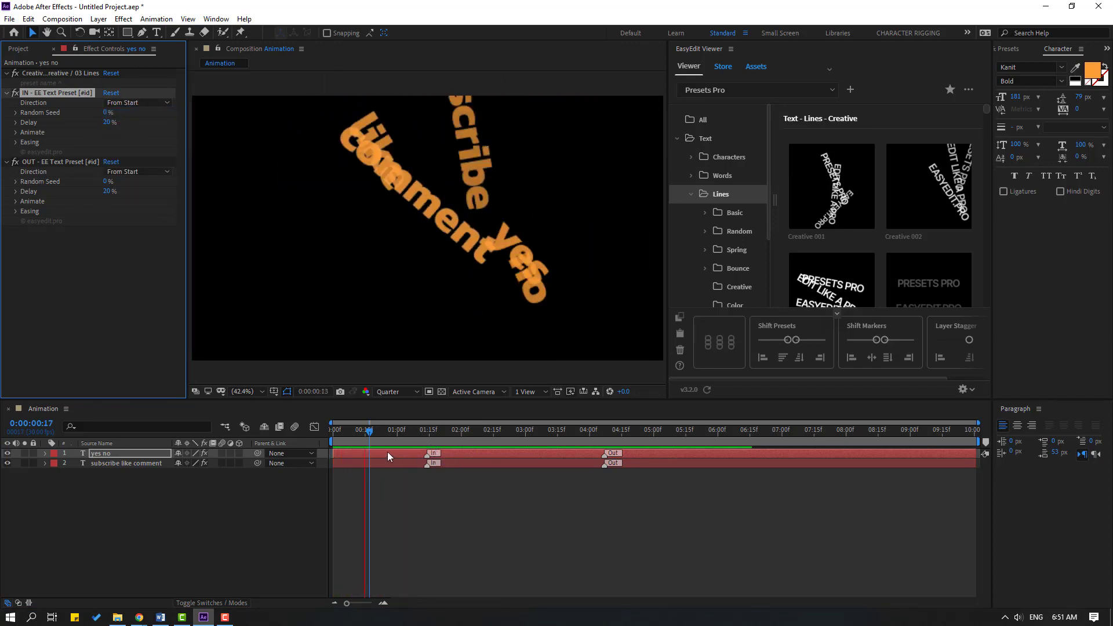
{"action": "left_click_drag", "start_coordinate": [375, 430], "coordinate": [356, 430]}
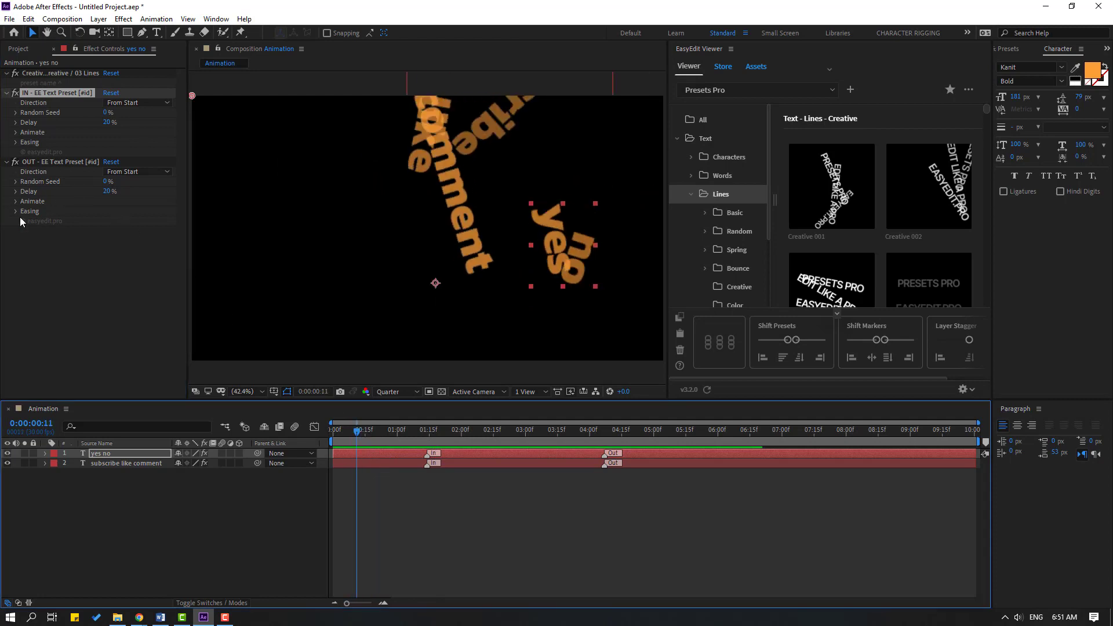
{"action": "left_click", "coordinate": [16, 201]}
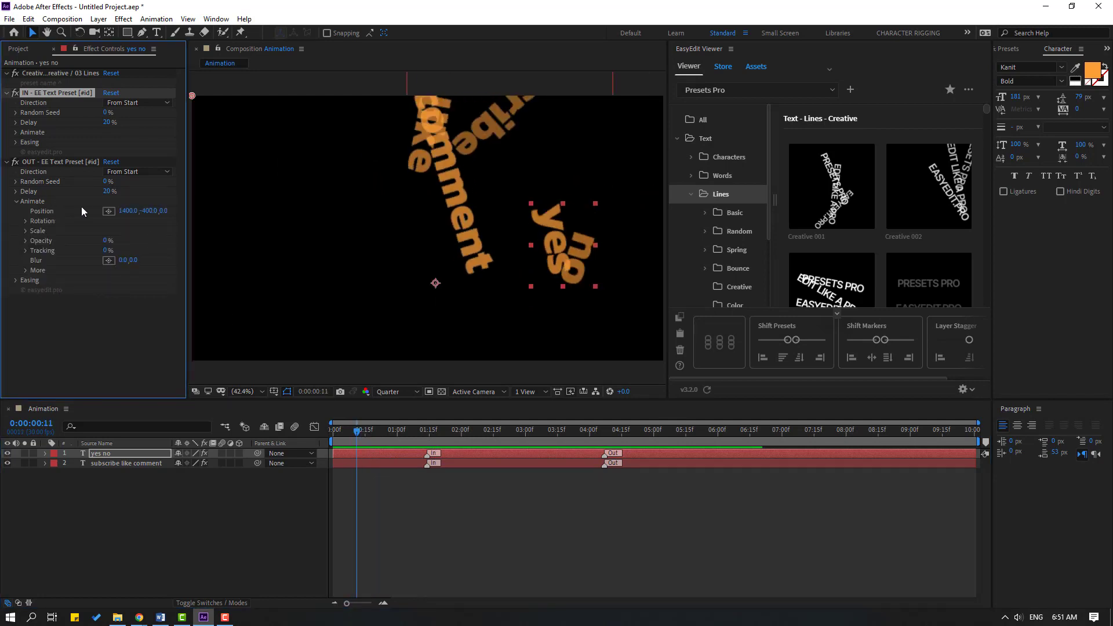
{"action": "left_click", "coordinate": [16, 202]}
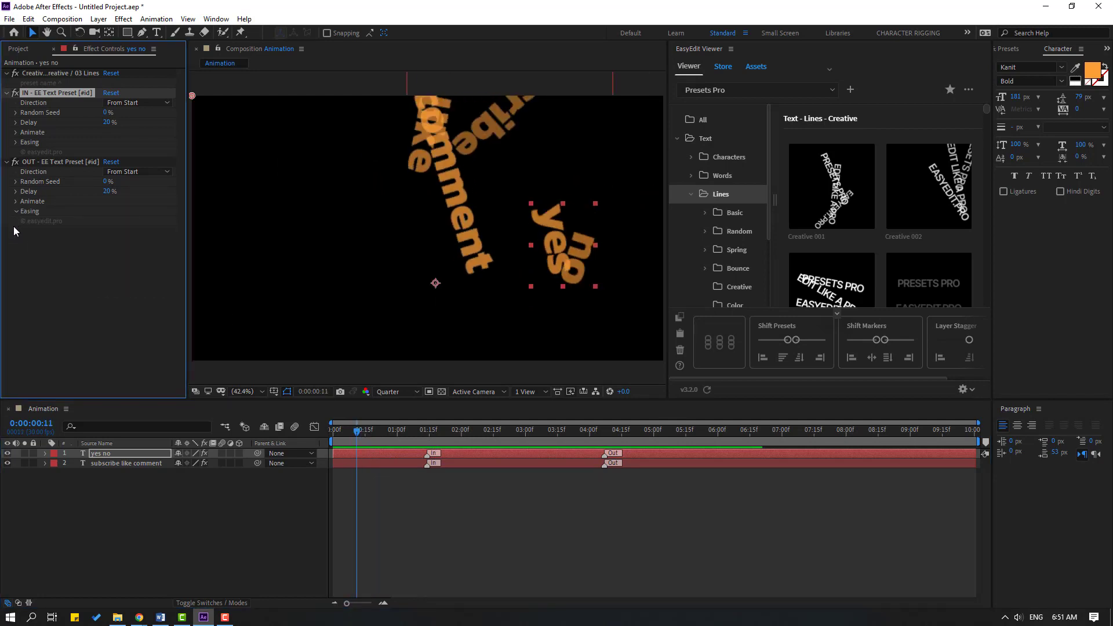
{"action": "left_click", "coordinate": [17, 212]}
{"action": "left_click_drag", "start_coordinate": [370, 432], "coordinate": [402, 447]}
{"action": "left_click", "coordinate": [151, 524]}
Step: Delete both text layers and add Logo.ai to the comp at 12% scale
{"action": "key", "text": "ctrl+a"}
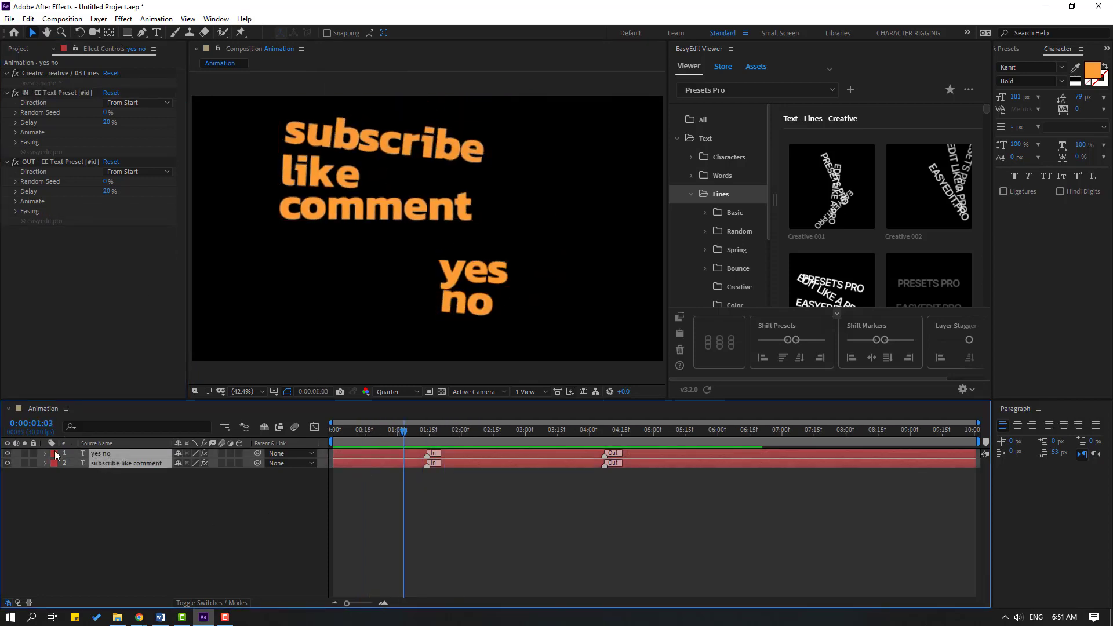
{"action": "key", "text": "Delete"}
{"action": "left_click", "coordinate": [18, 48]}
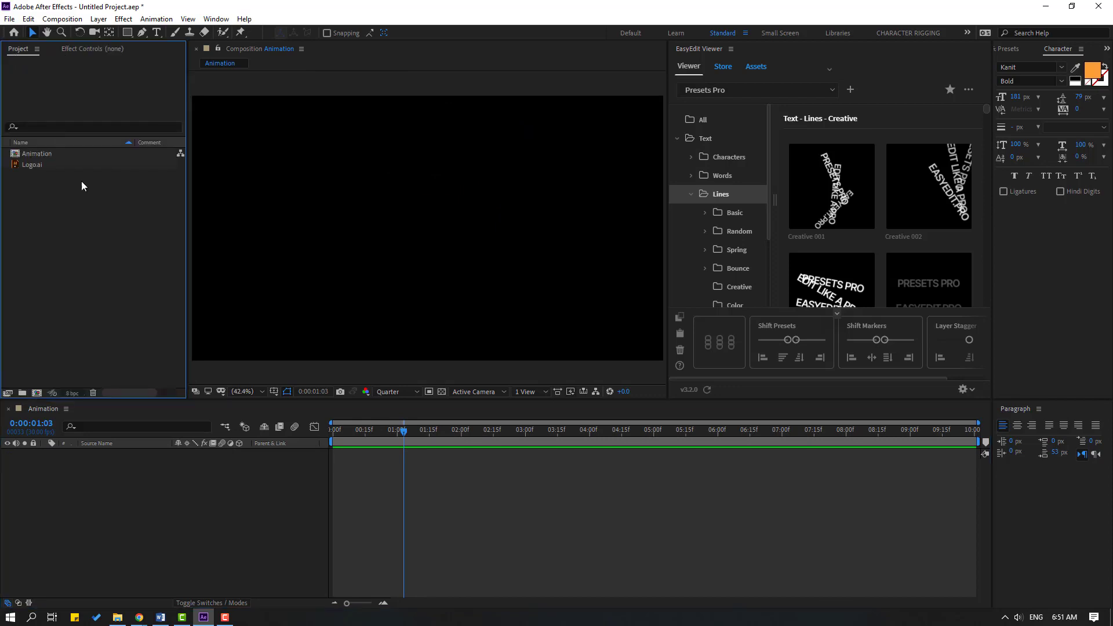
{"action": "left_click", "coordinate": [33, 166]}
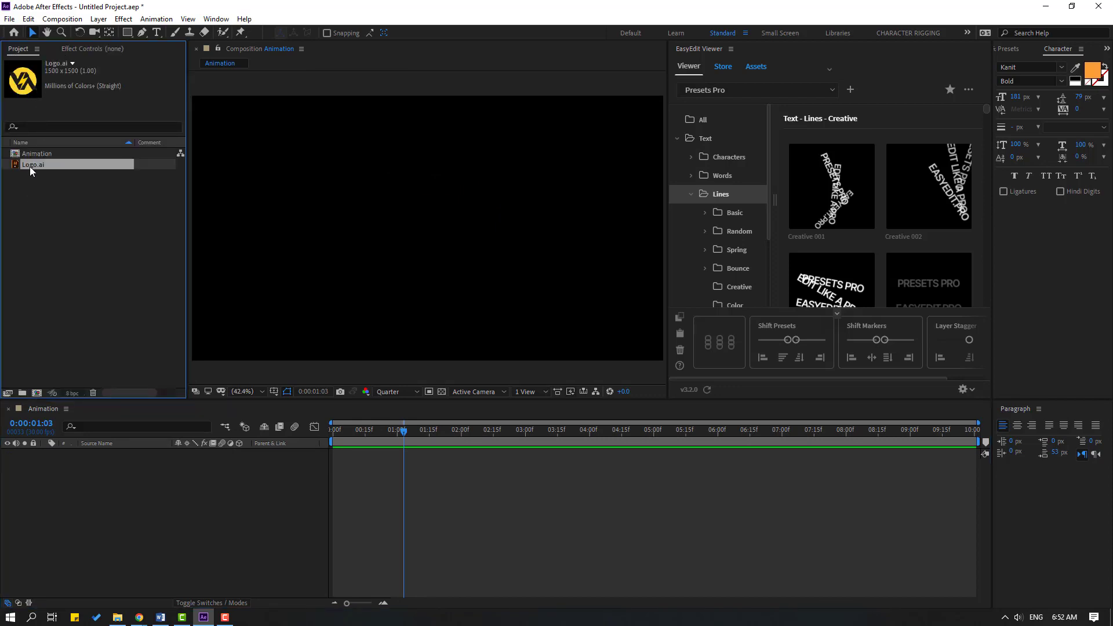
{"action": "left_click_drag", "start_coordinate": [133, 502], "coordinate": [134, 503]}
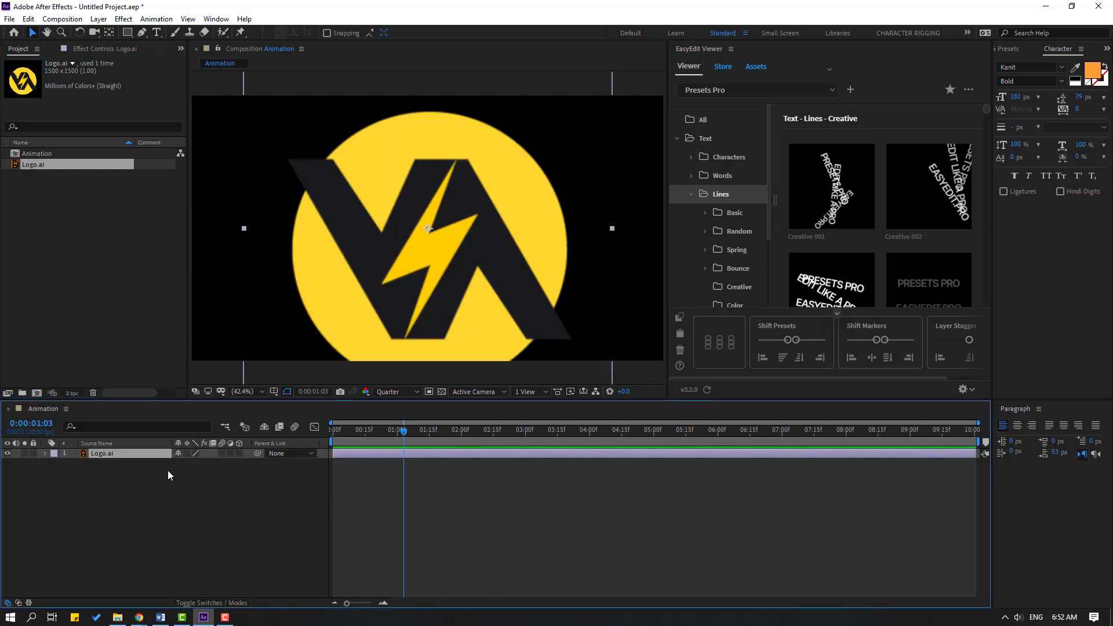
{"action": "key", "text": "s"}
{"action": "left_click_drag", "start_coordinate": [191, 463], "coordinate": [148, 473]}
Step: Expand the Animation presets folder and browse the Pos Rotate Scale previews
{"action": "left_click", "coordinate": [701, 119]}
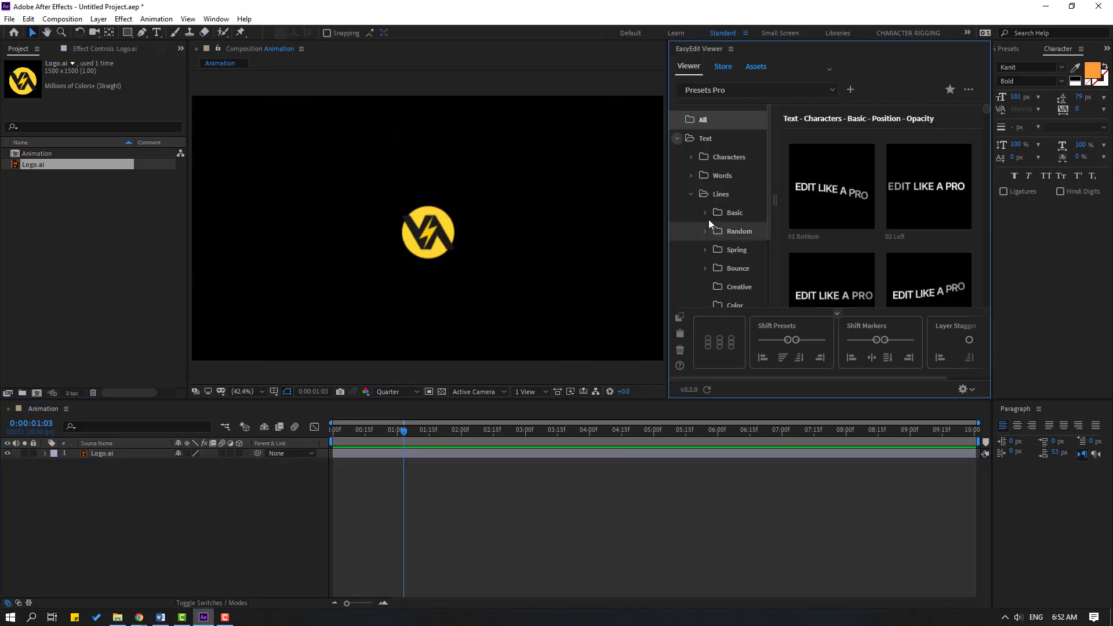
{"action": "left_click", "coordinate": [677, 139]}
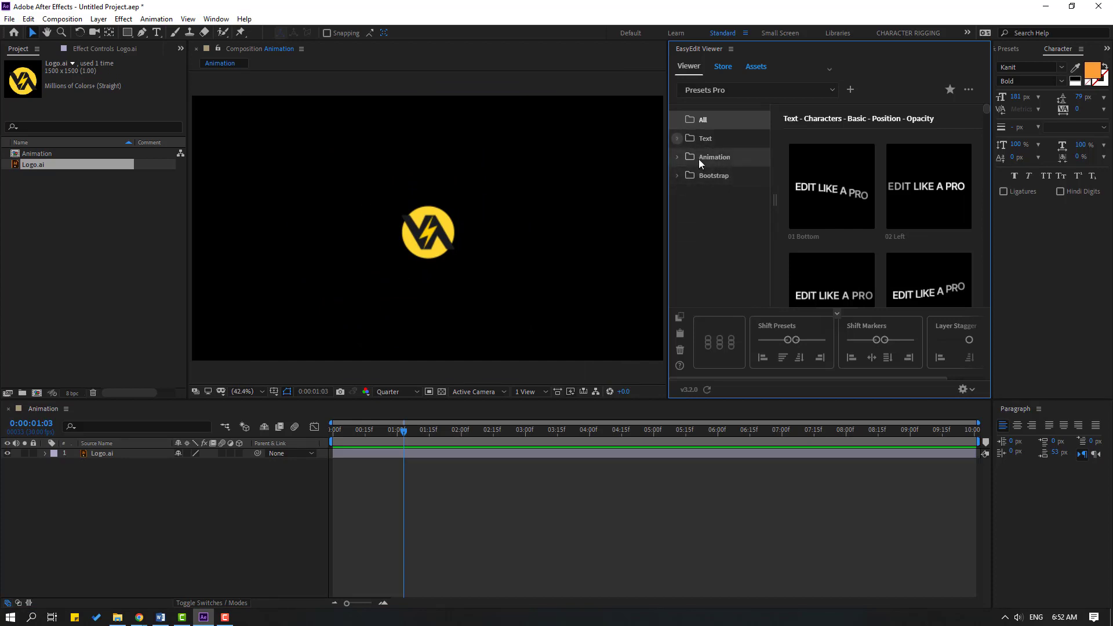
{"action": "left_click", "coordinate": [678, 158]}
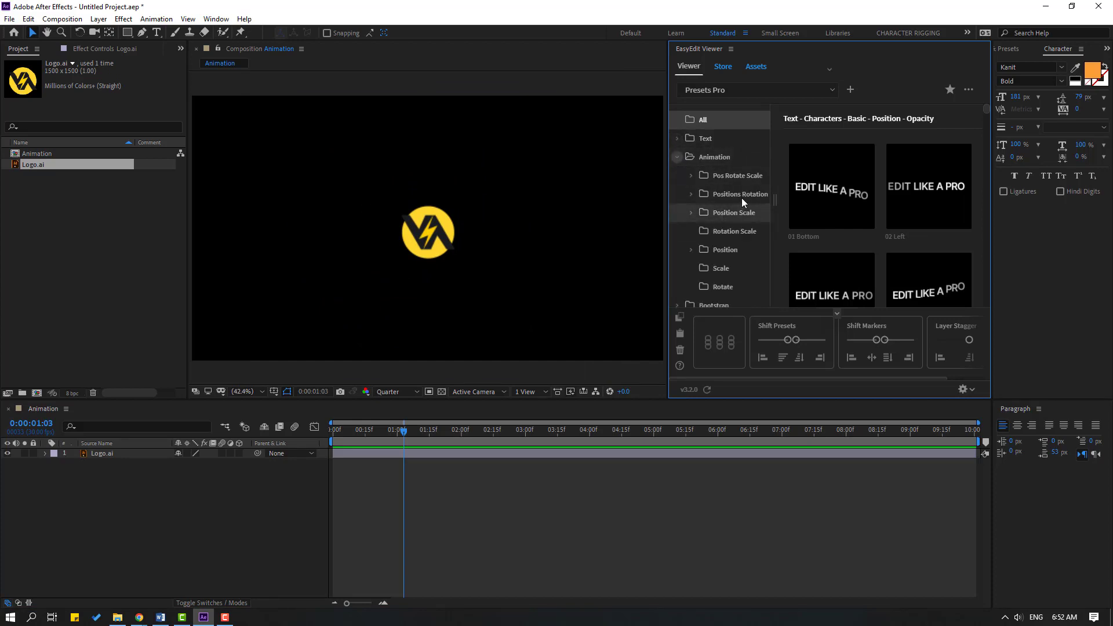
{"action": "left_click", "coordinate": [723, 176]}
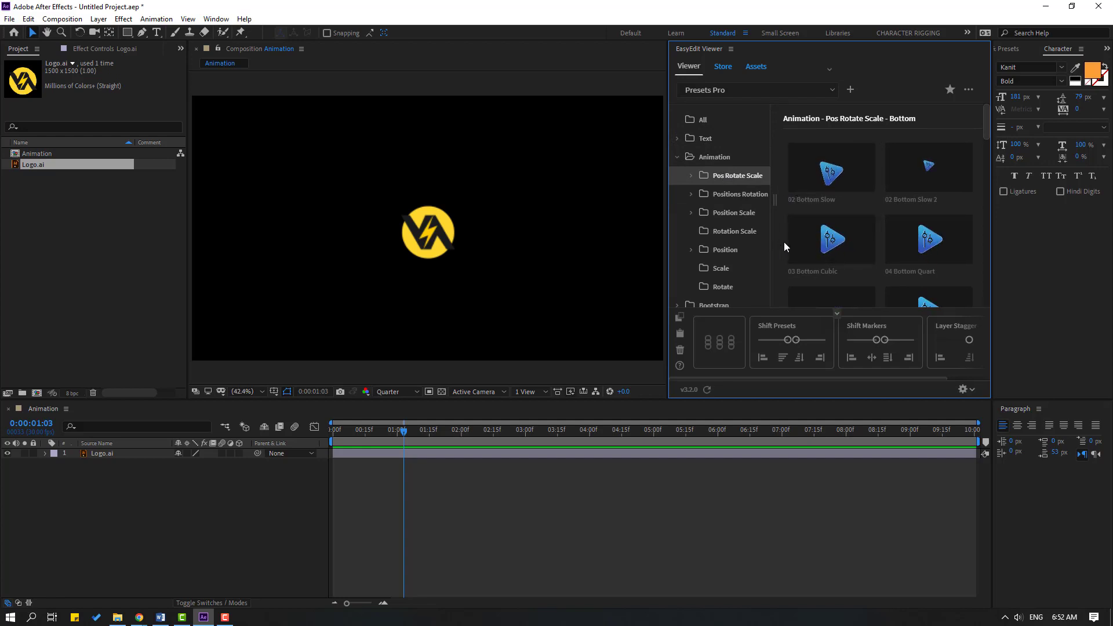
{"action": "scroll", "coordinate": [785, 241], "scroll_direction": "down", "scroll_amount": 3}
{"action": "scroll", "coordinate": [786, 242], "scroll_direction": "down", "scroll_amount": 4}
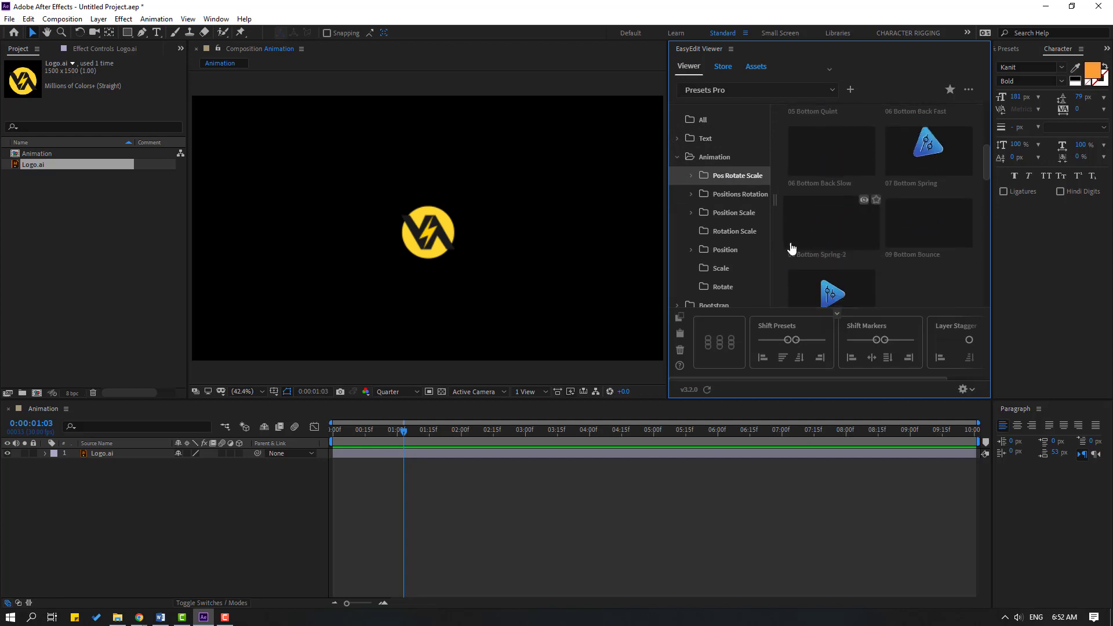
{"action": "scroll", "coordinate": [792, 250], "scroll_direction": "down", "scroll_amount": 5}
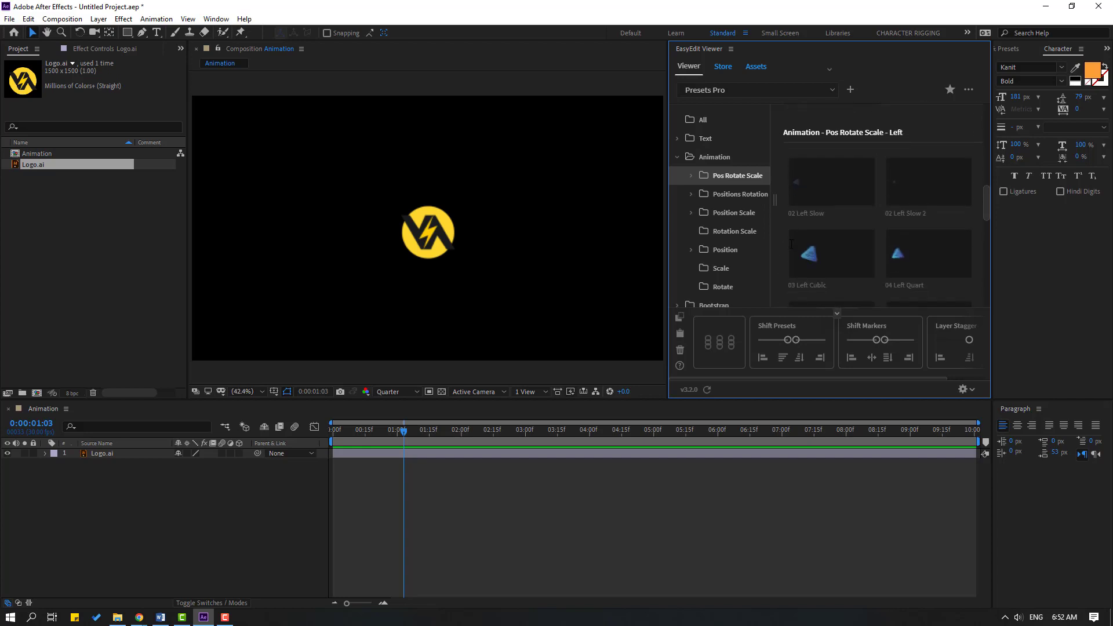
{"action": "scroll", "coordinate": [790, 250], "scroll_direction": "up", "scroll_amount": 2}
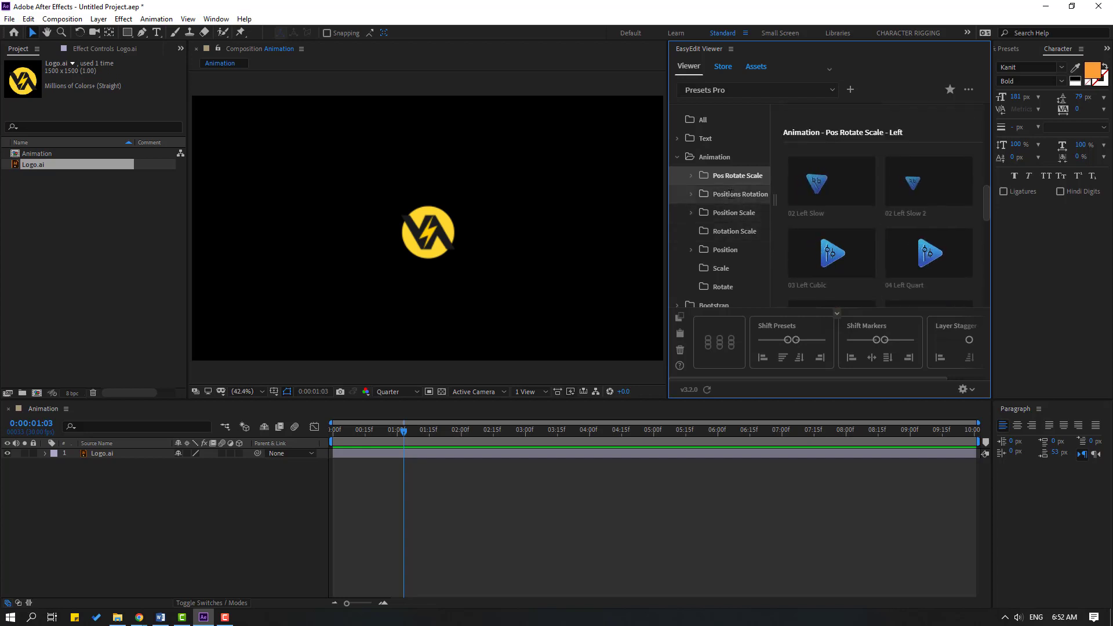
{"action": "scroll", "coordinate": [736, 237], "scroll_direction": "up", "scroll_amount": 5}
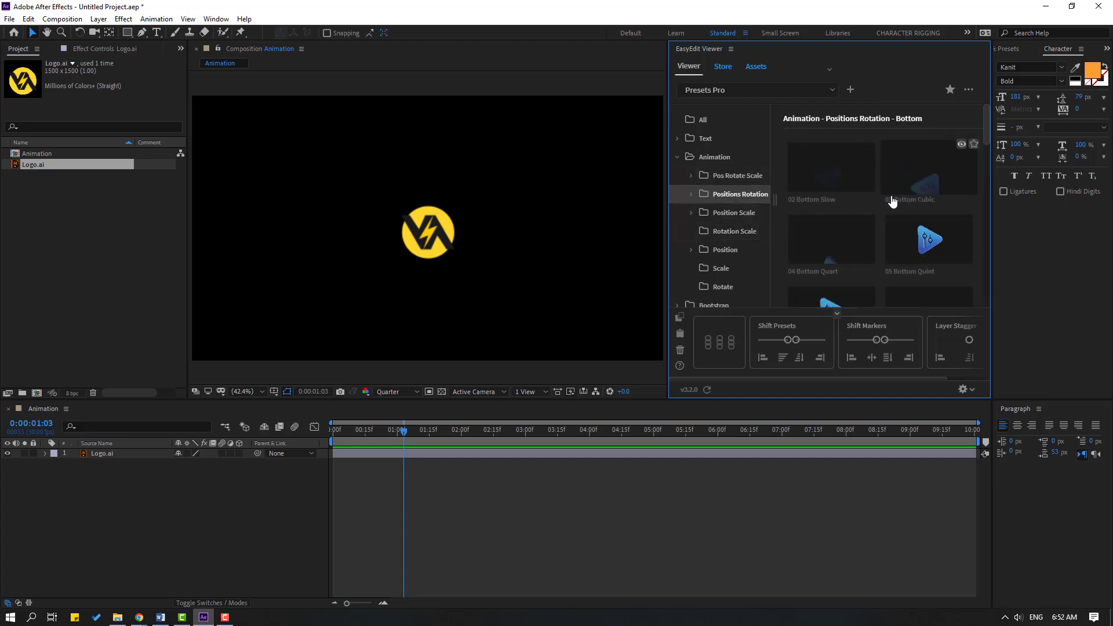
{"action": "scroll", "coordinate": [885, 203], "scroll_direction": "down", "scroll_amount": 1}
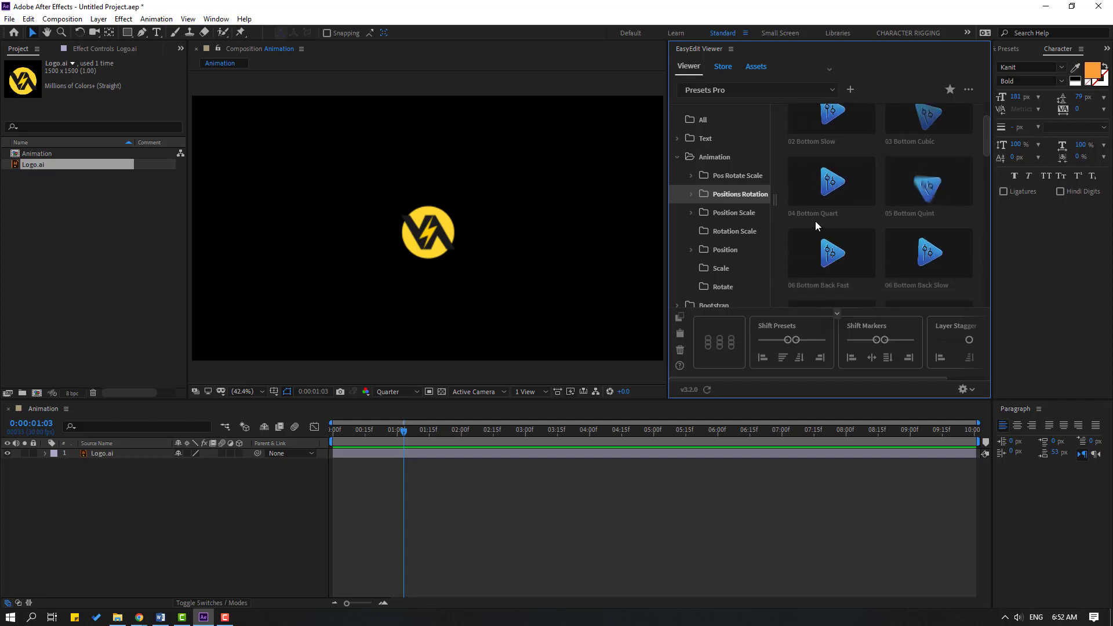
Step: Open the Rotation Scale folder to preview presets like 05 Rs Quint and 06 Rs Back Fast
{"action": "left_click", "coordinate": [765, 236]}
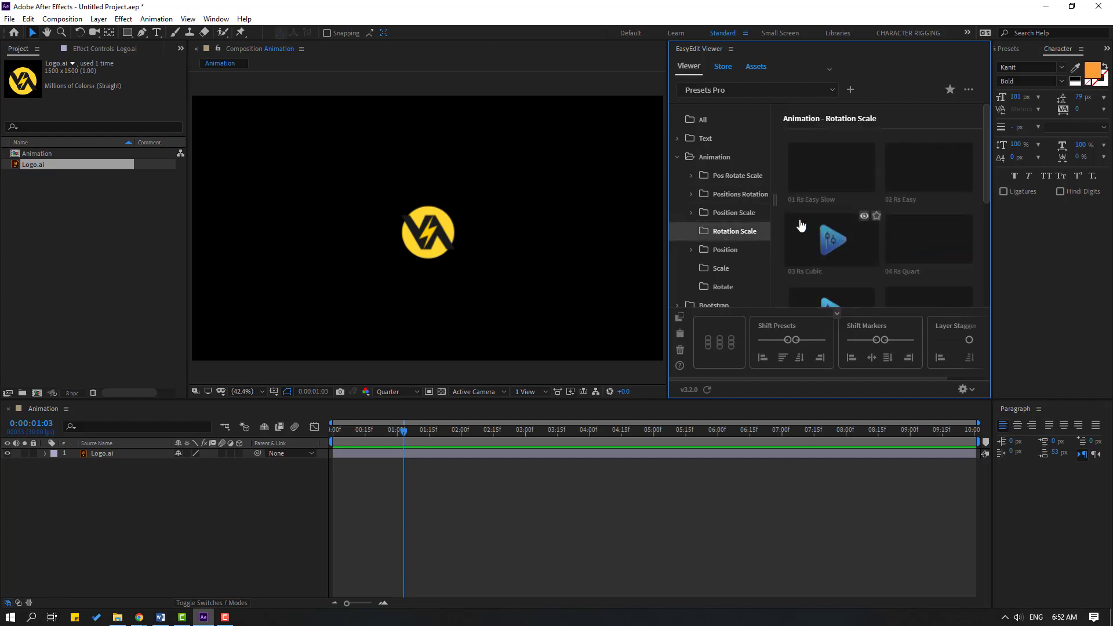
{"action": "scroll", "coordinate": [780, 226], "scroll_direction": "down", "scroll_amount": 1}
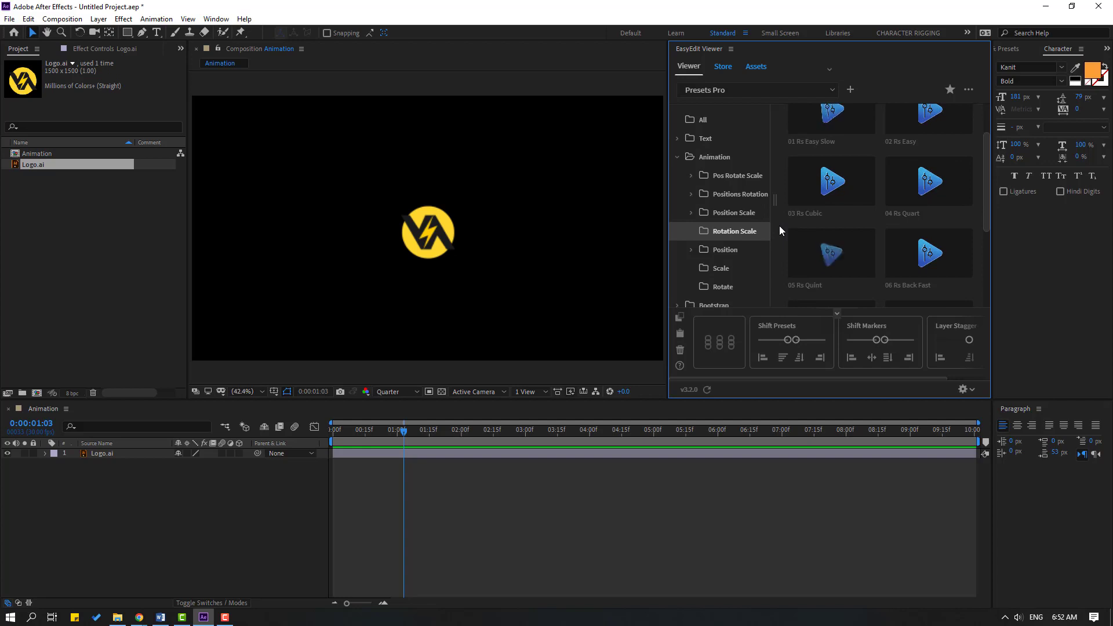
{"action": "mouse_move", "coordinate": [873, 263]}
{"action": "mouse_move", "coordinate": [930, 252]}
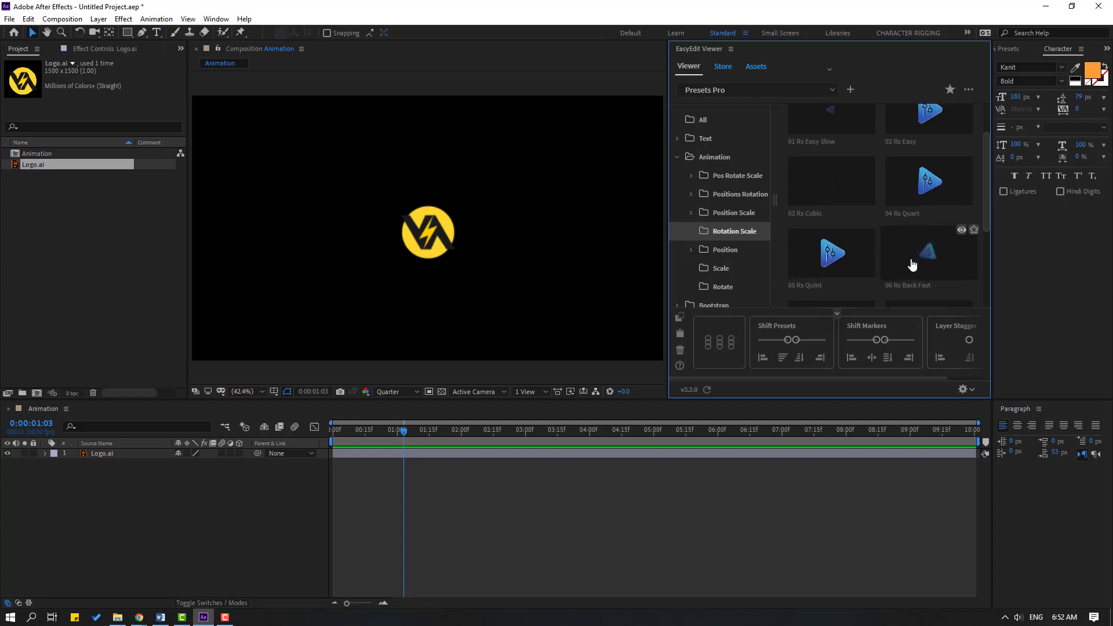
Step: Apply the 06 Rs Back Fast preset to Logo.ai and preview its intro
{"action": "left_click", "coordinate": [96, 454]}
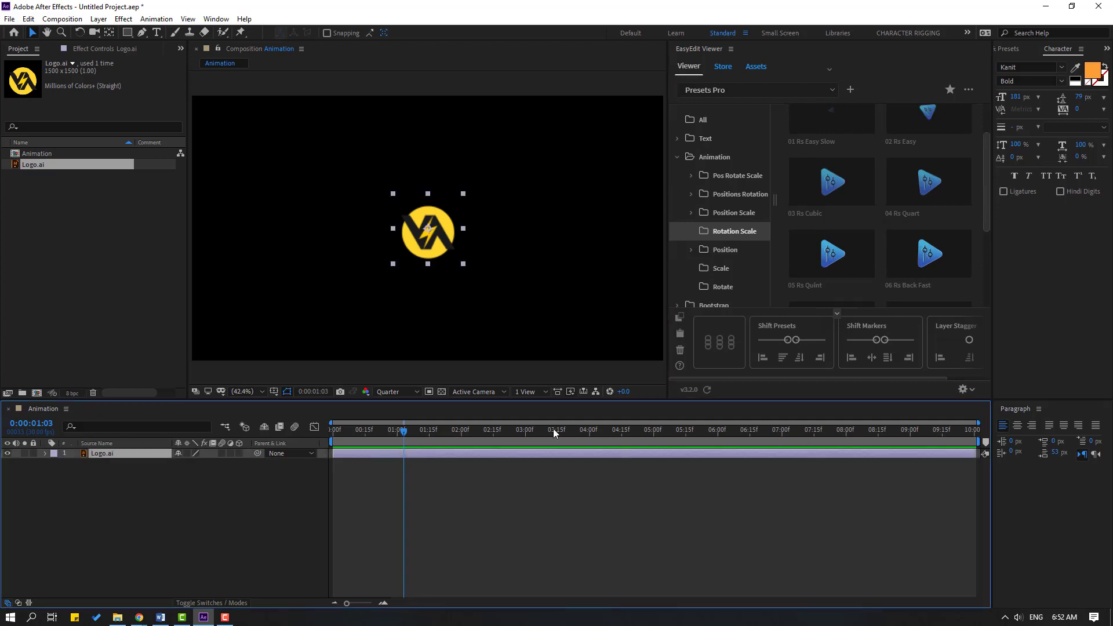
{"action": "left_click", "coordinate": [925, 254]}
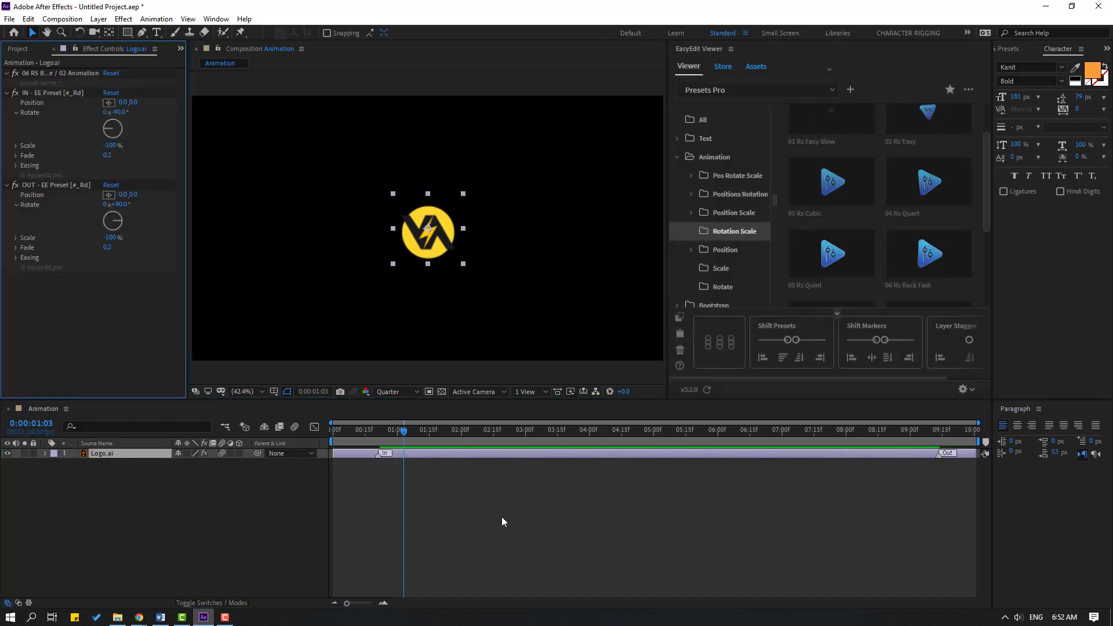
{"action": "left_click", "coordinate": [520, 517]}
{"action": "key", "text": "space"}
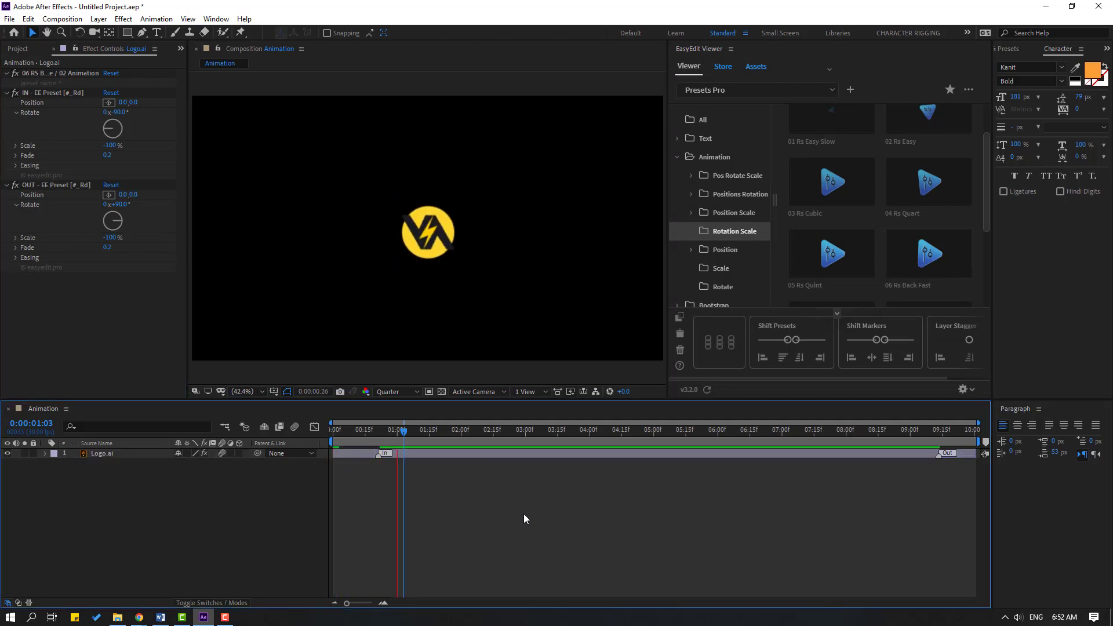
{"action": "key", "text": "space"}
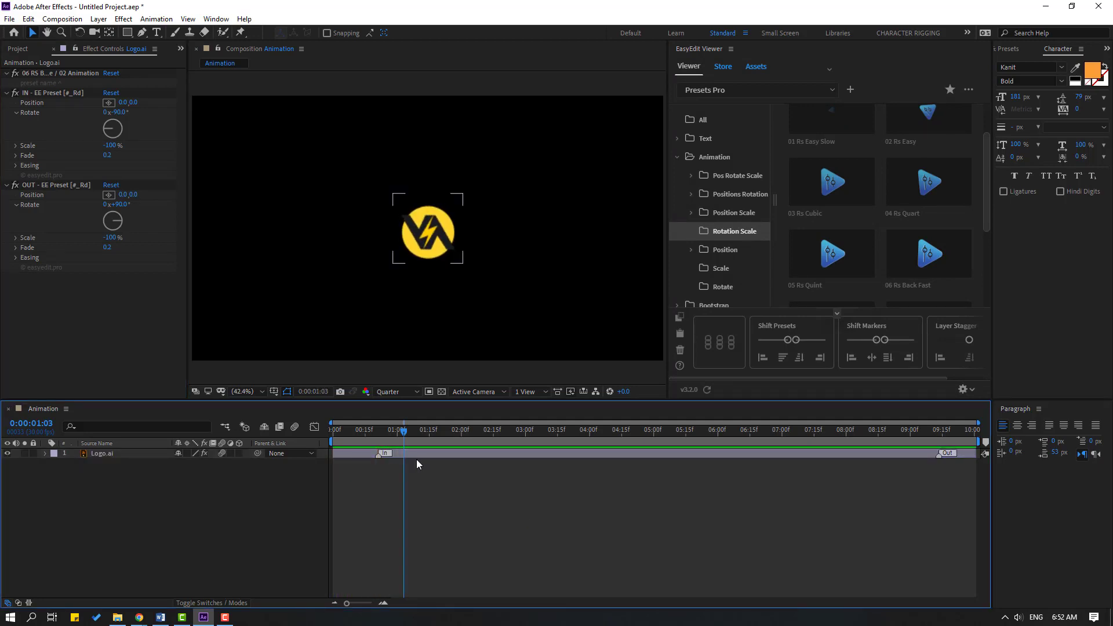
{"action": "left_click", "coordinate": [394, 434]}
{"action": "left_click_drag", "start_coordinate": [374, 433], "coordinate": [346, 435]}
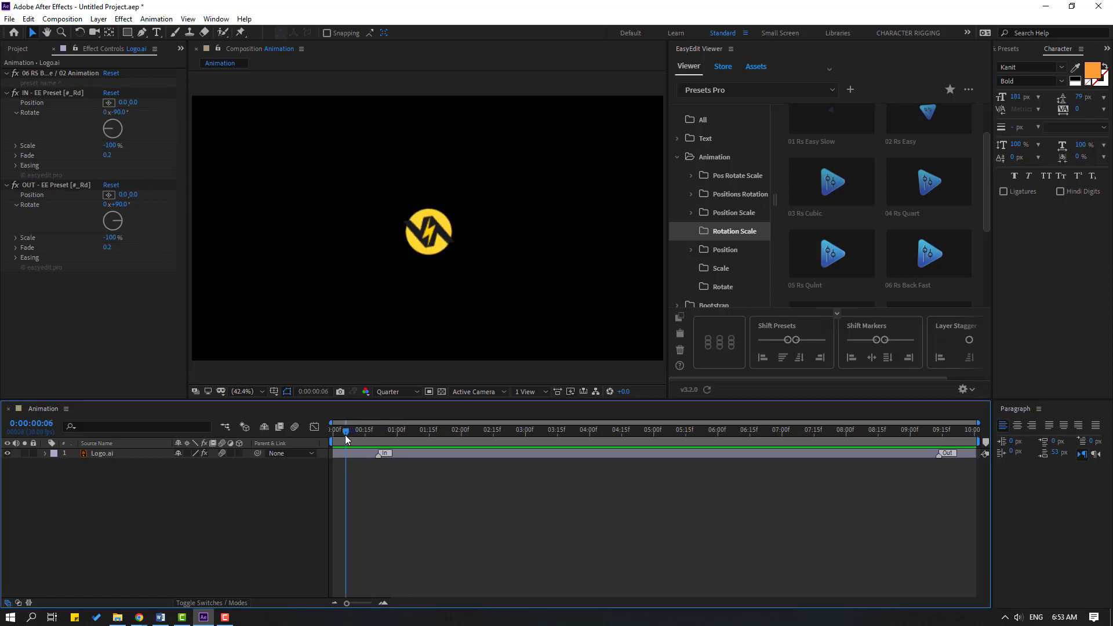
{"action": "left_click", "coordinate": [110, 456]}
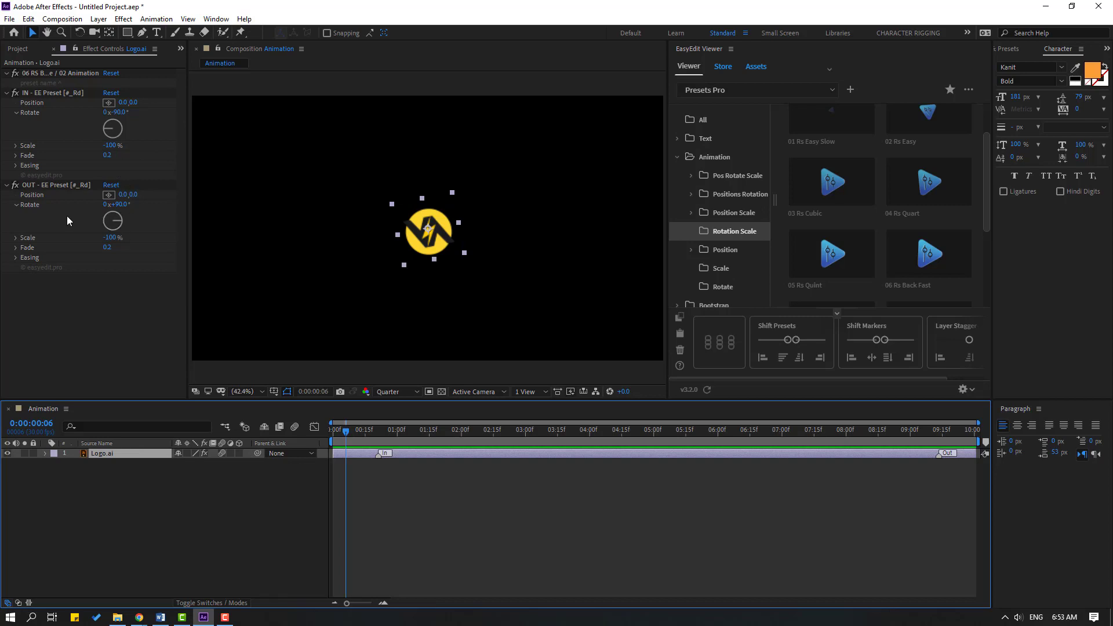
Step: Set the logo's IN Rotate to +293° and Fade to 0.0, then preview
{"action": "left_click", "coordinate": [125, 112]}
{"action": "left_click_drag", "start_coordinate": [129, 113], "coordinate": [184, 113]}
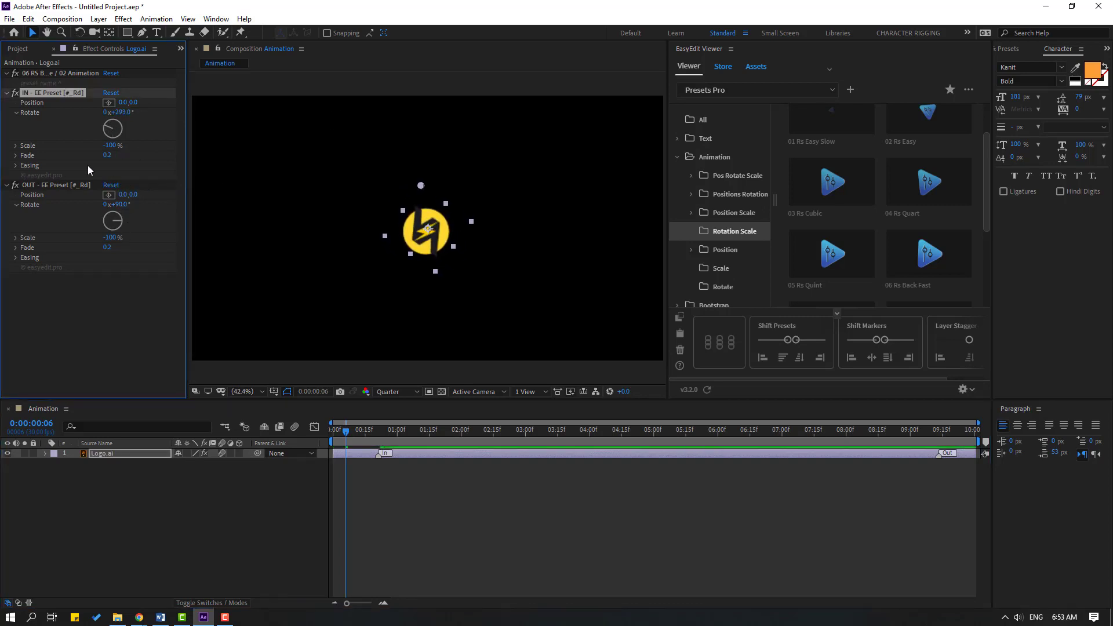
{"action": "mouse_move", "coordinate": [109, 156]}
{"action": "left_mouse_down"}
{"action": "mouse_move", "coordinate": [88, 163]}
{"action": "mouse_move", "coordinate": [121, 147]}
{"action": "left_mouse_up"}
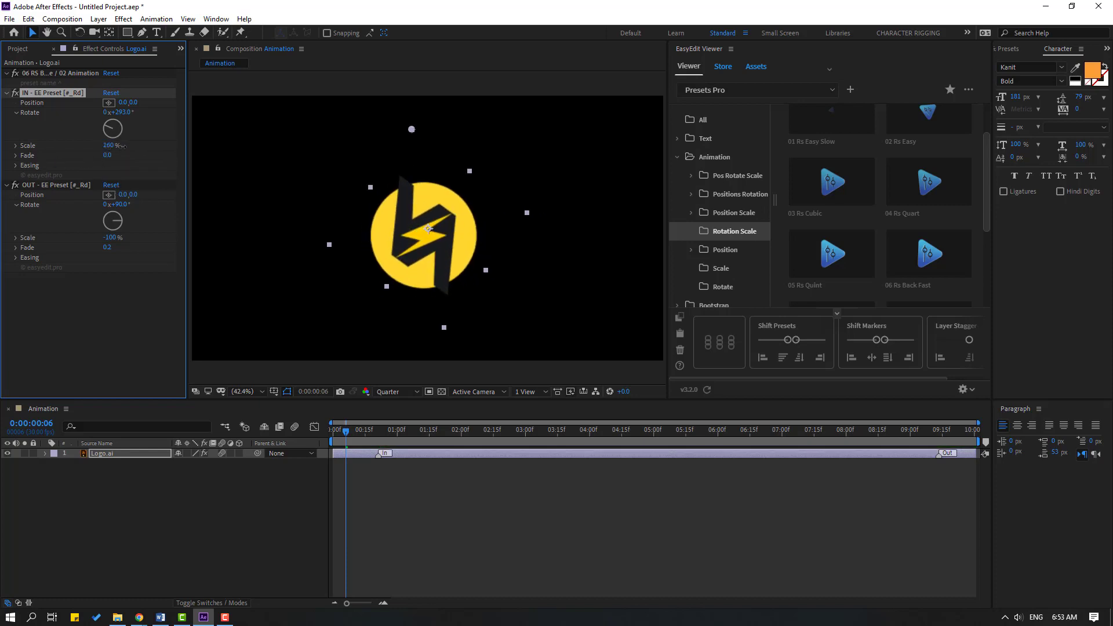
{"action": "left_click", "coordinate": [402, 495]}
{"action": "key", "text": "space"}
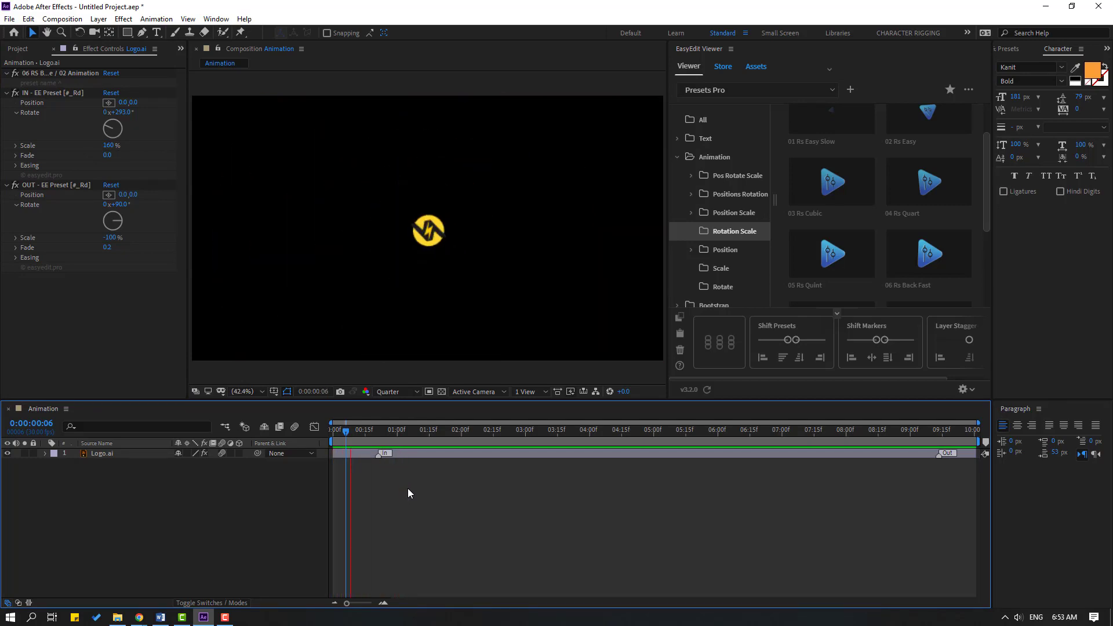
{"action": "left_click", "coordinate": [107, 459]}
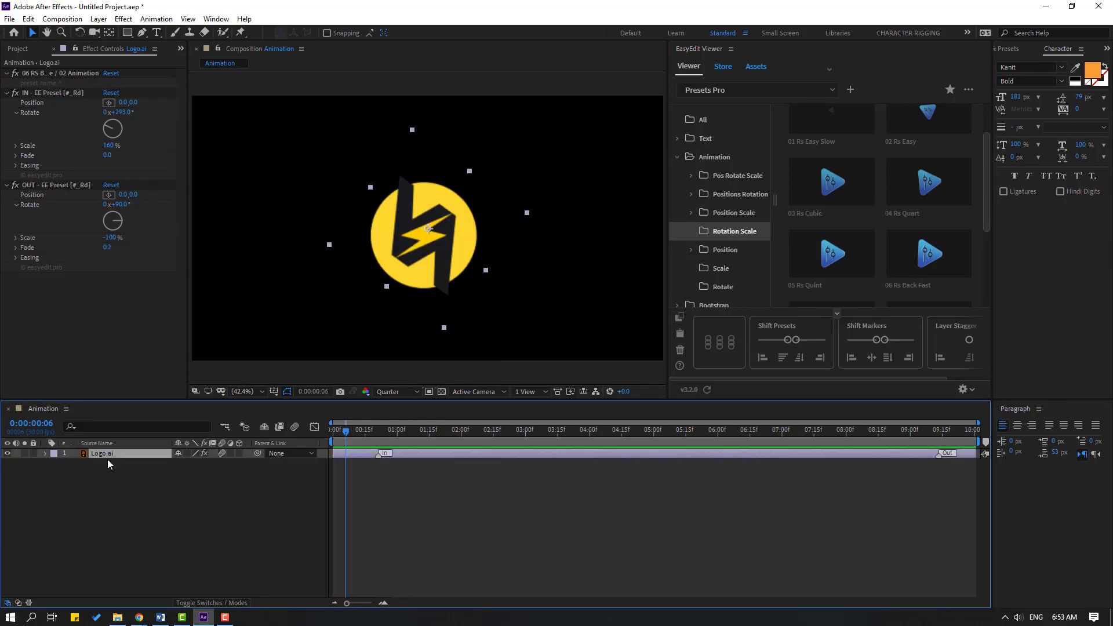
Step: Replace the logo animation with the 06 Scale Back preset from the Scale folder and preview it
{"action": "scroll", "coordinate": [727, 255], "scroll_direction": "down", "scroll_amount": 1}
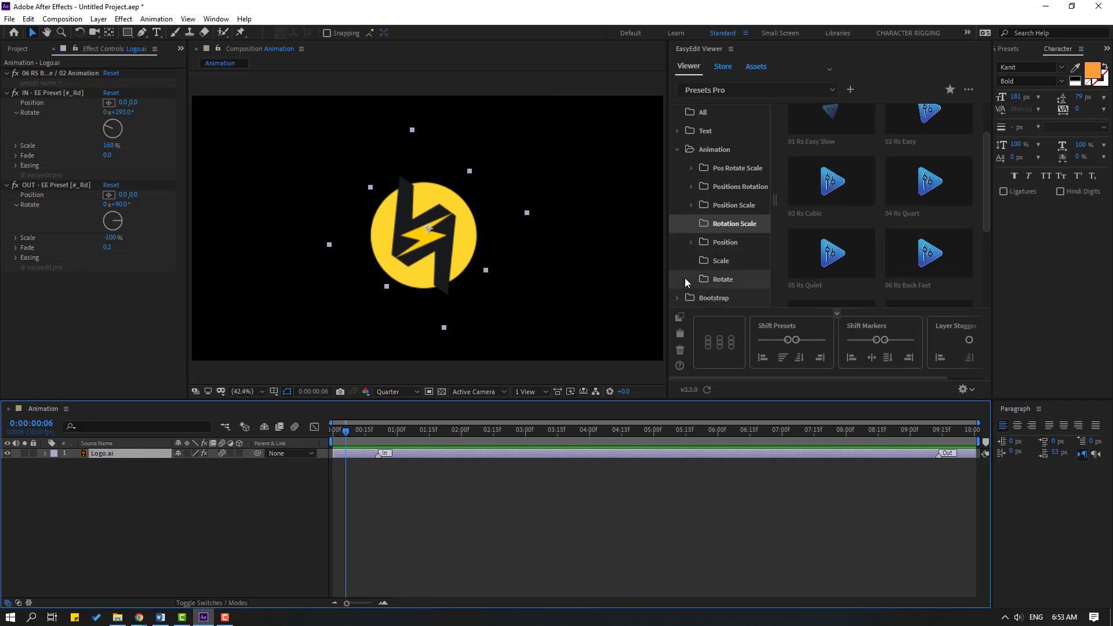
{"action": "left_click", "coordinate": [721, 260]}
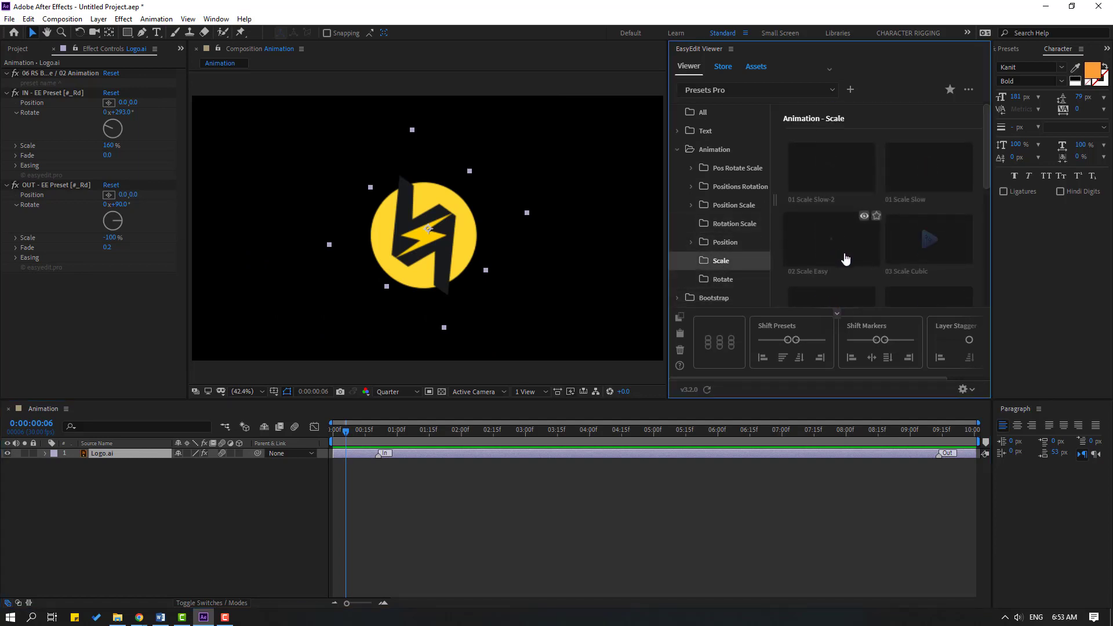
{"action": "scroll", "coordinate": [897, 255], "scroll_direction": "down", "scroll_amount": 3}
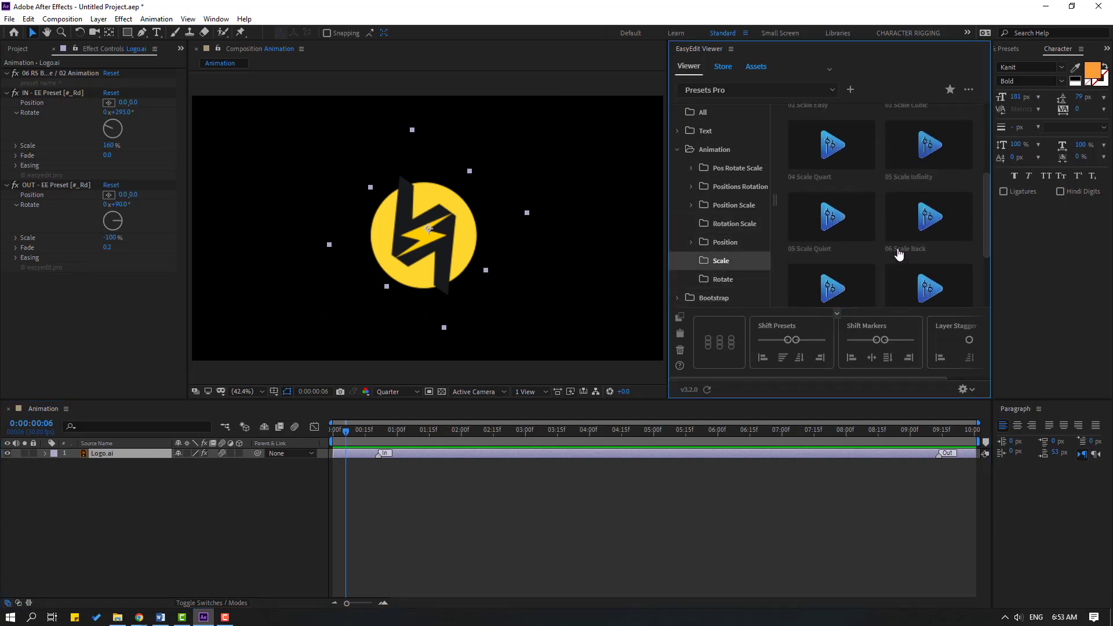
{"action": "left_click", "coordinate": [918, 214]}
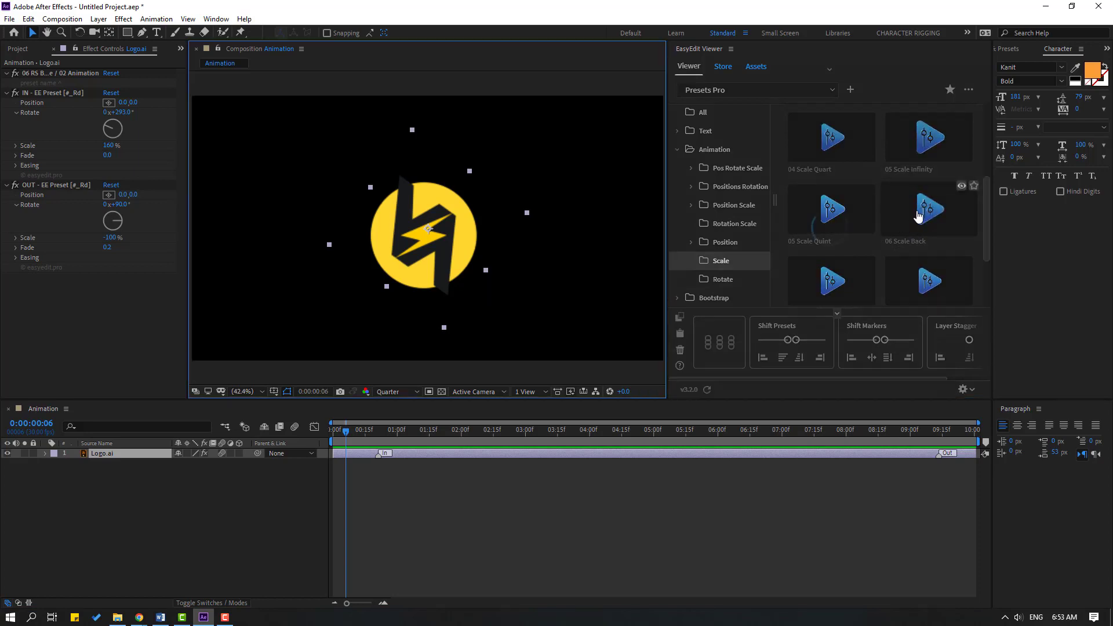
{"action": "left_click", "coordinate": [467, 495]}
{"action": "key", "text": "space"}
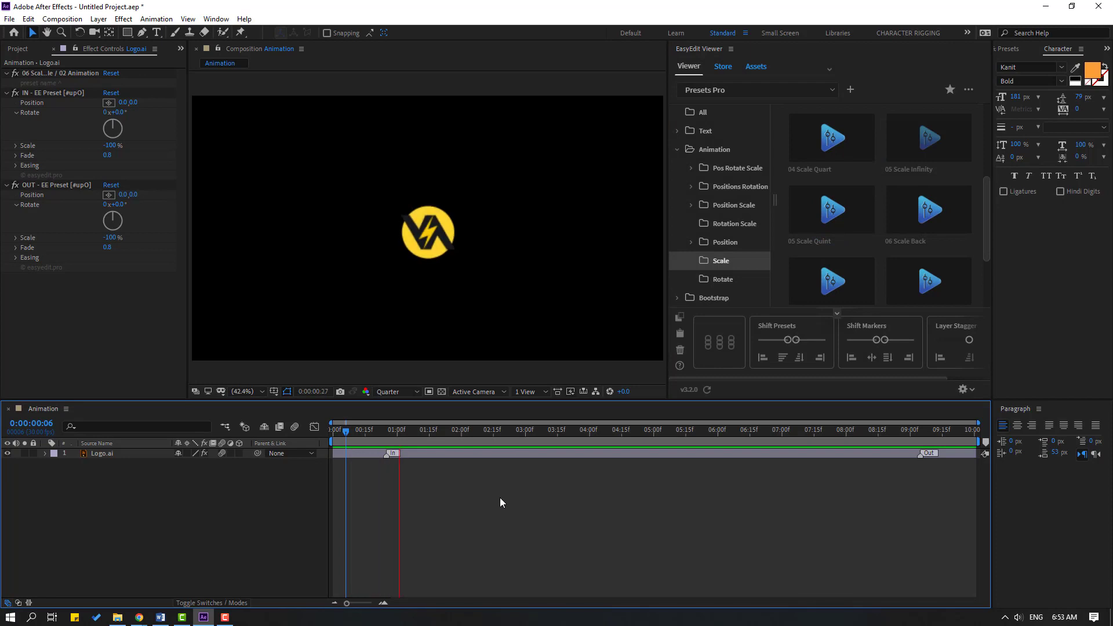
{"action": "key", "text": "space"}
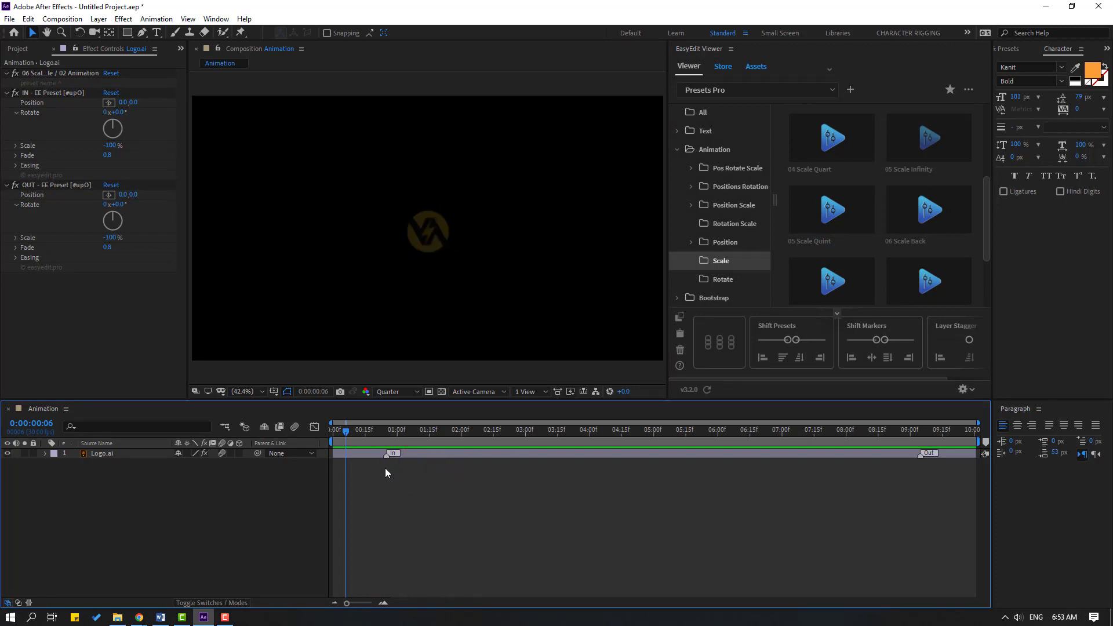
{"action": "left_click_drag", "start_coordinate": [349, 433], "coordinate": [420, 436]}
{"action": "left_click_drag", "start_coordinate": [574, 444], "coordinate": [343, 437]}
{"action": "left_click", "coordinate": [679, 150]}
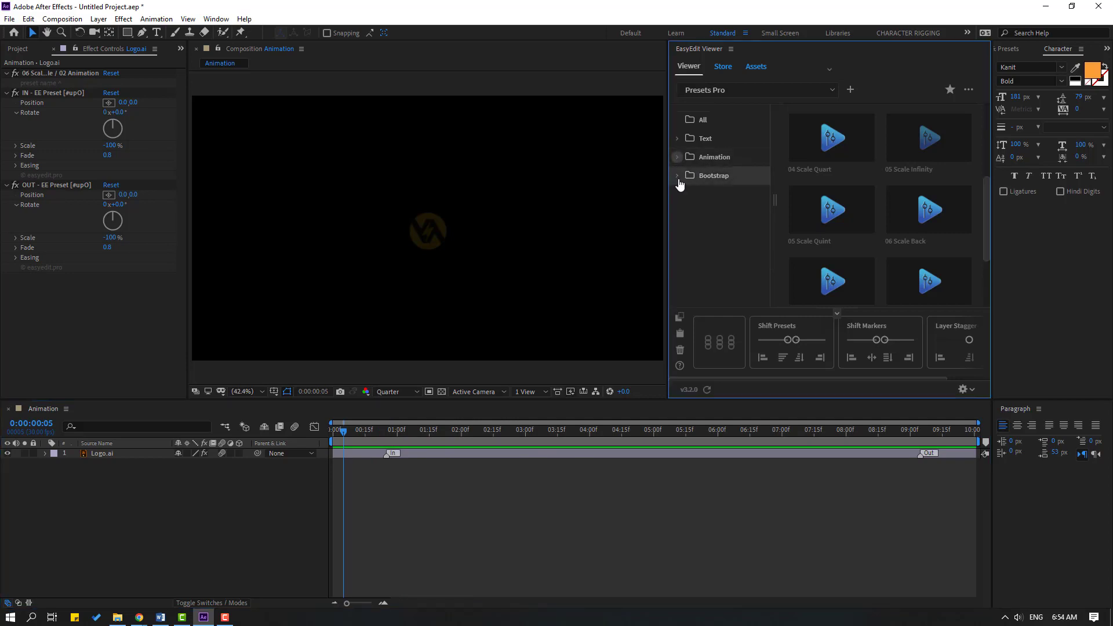
Step: Expand Bootstrap and browse its Stylesheet, Title and Slides preset grids
{"action": "left_click", "coordinate": [678, 176]}
{"action": "left_click", "coordinate": [721, 196]}
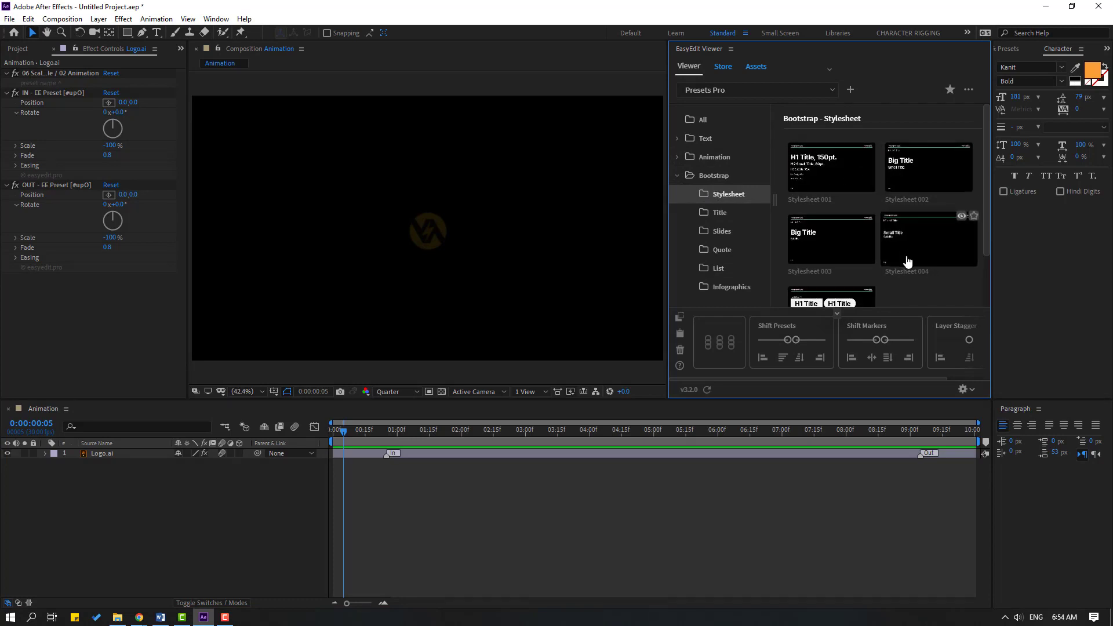
{"action": "scroll", "coordinate": [896, 244], "scroll_direction": "down", "scroll_amount": 1}
{"action": "scroll", "coordinate": [887, 232], "scroll_direction": "up", "scroll_amount": 1}
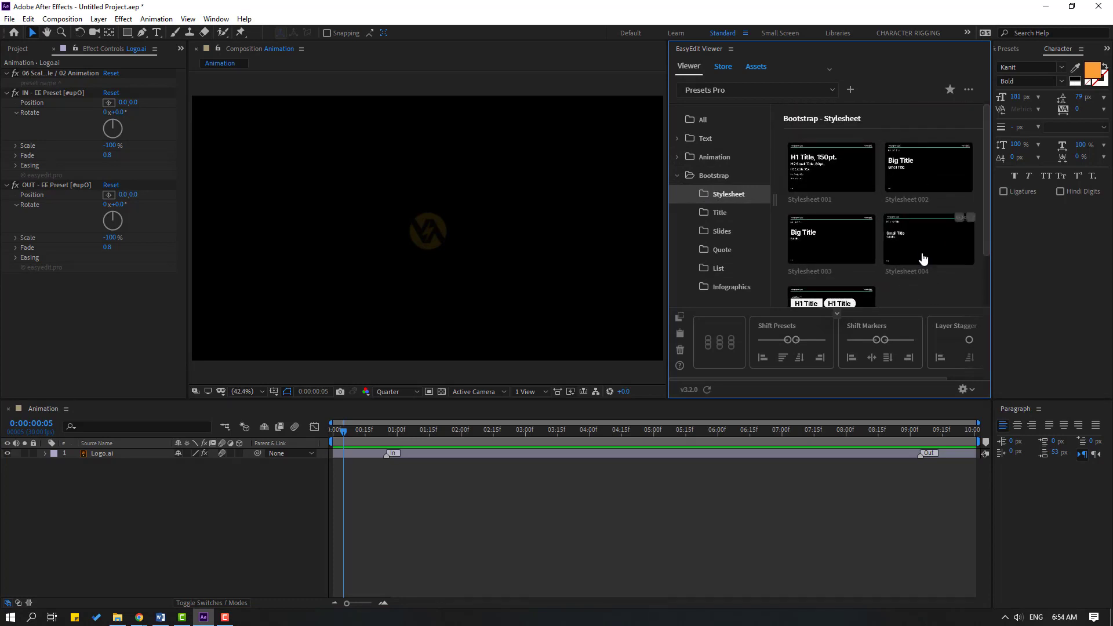
{"action": "left_click", "coordinate": [718, 213]}
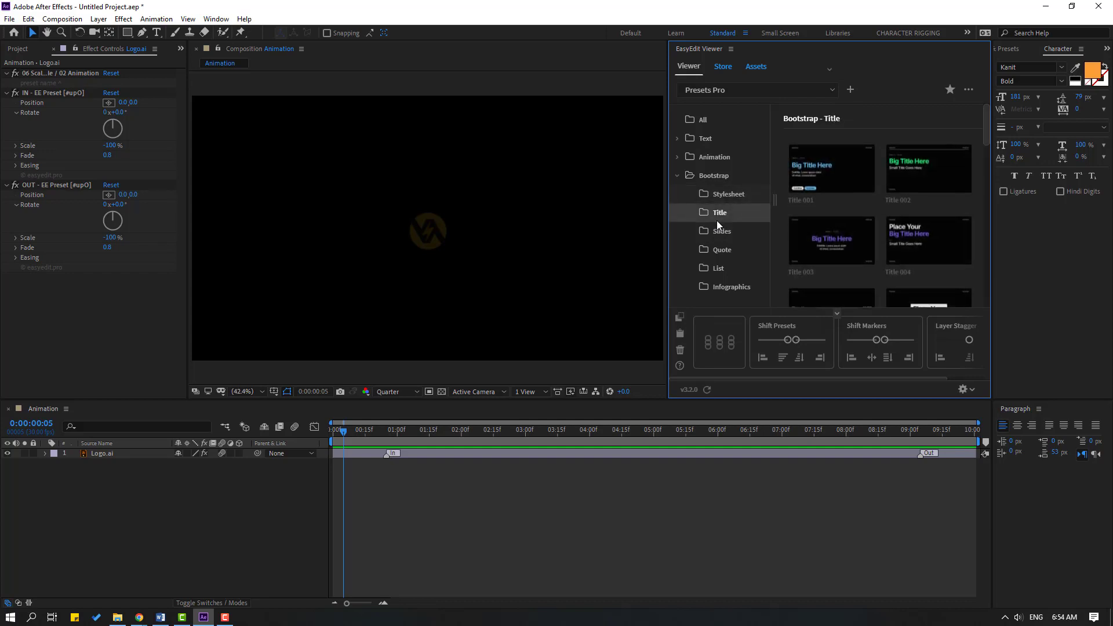
{"action": "scroll", "coordinate": [835, 224], "scroll_direction": "down", "scroll_amount": 3}
{"action": "scroll", "coordinate": [812, 230], "scroll_direction": "down", "scroll_amount": 3}
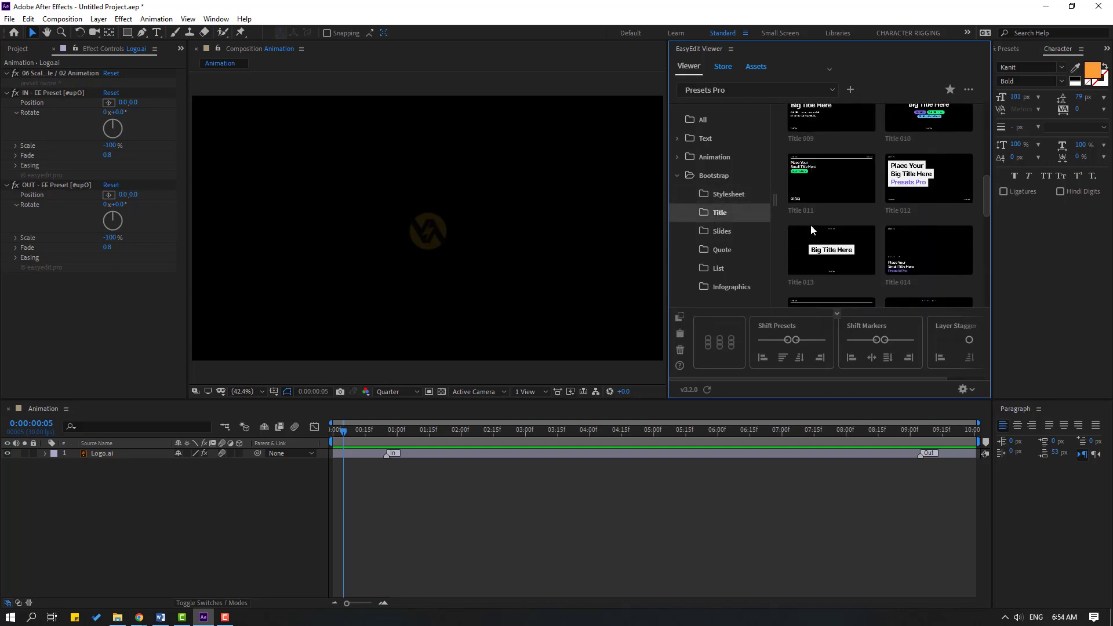
{"action": "left_click", "coordinate": [729, 231]}
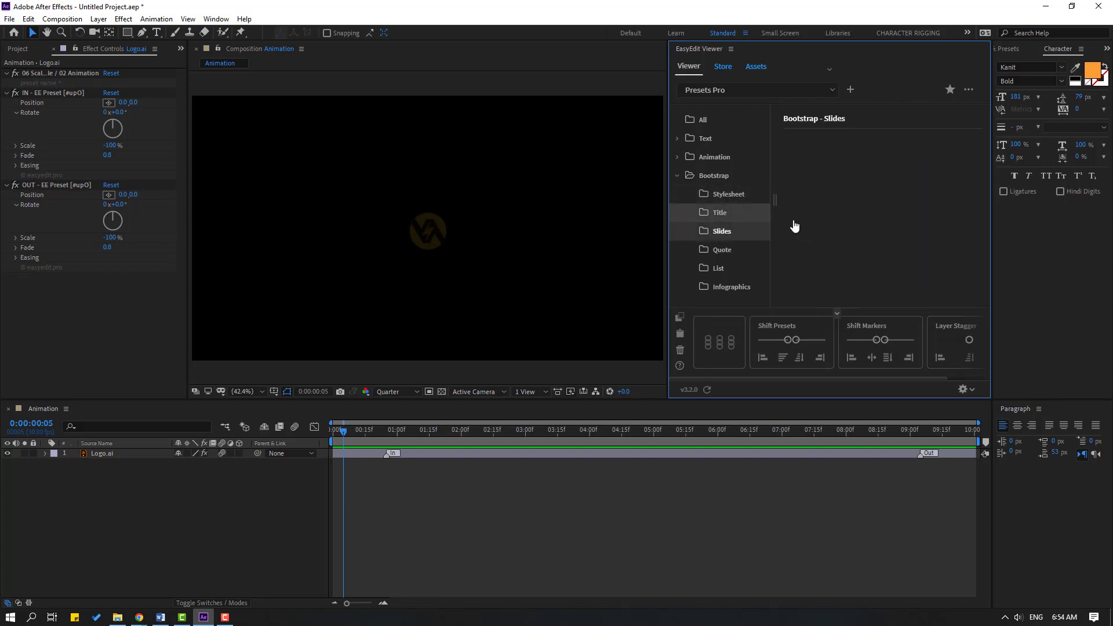
{"action": "scroll", "coordinate": [780, 229], "scroll_direction": "down", "scroll_amount": 5}
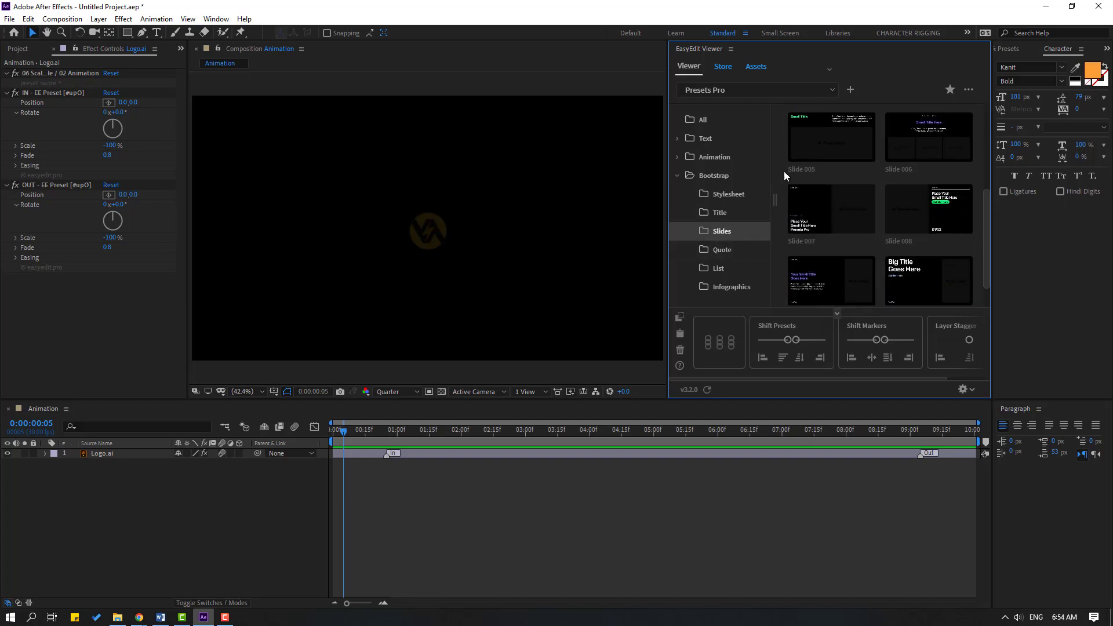
{"action": "scroll", "coordinate": [784, 172], "scroll_direction": "down", "scroll_amount": 1}
{"action": "scroll", "coordinate": [781, 217], "scroll_direction": "up", "scroll_amount": 5}
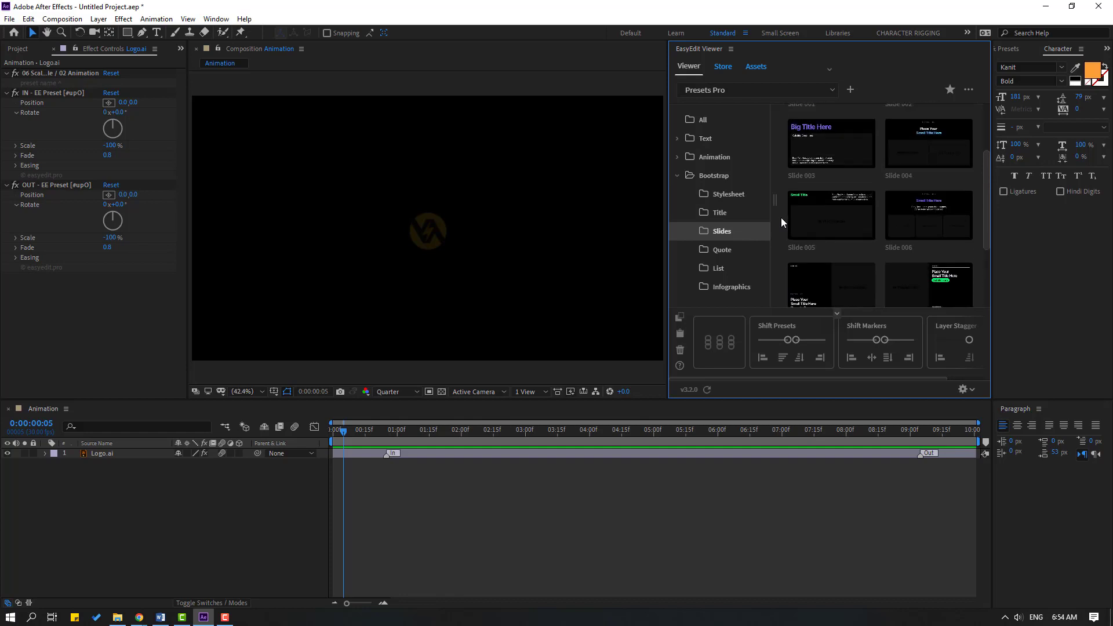
{"action": "scroll", "coordinate": [782, 218], "scroll_direction": "down", "scroll_amount": 4}
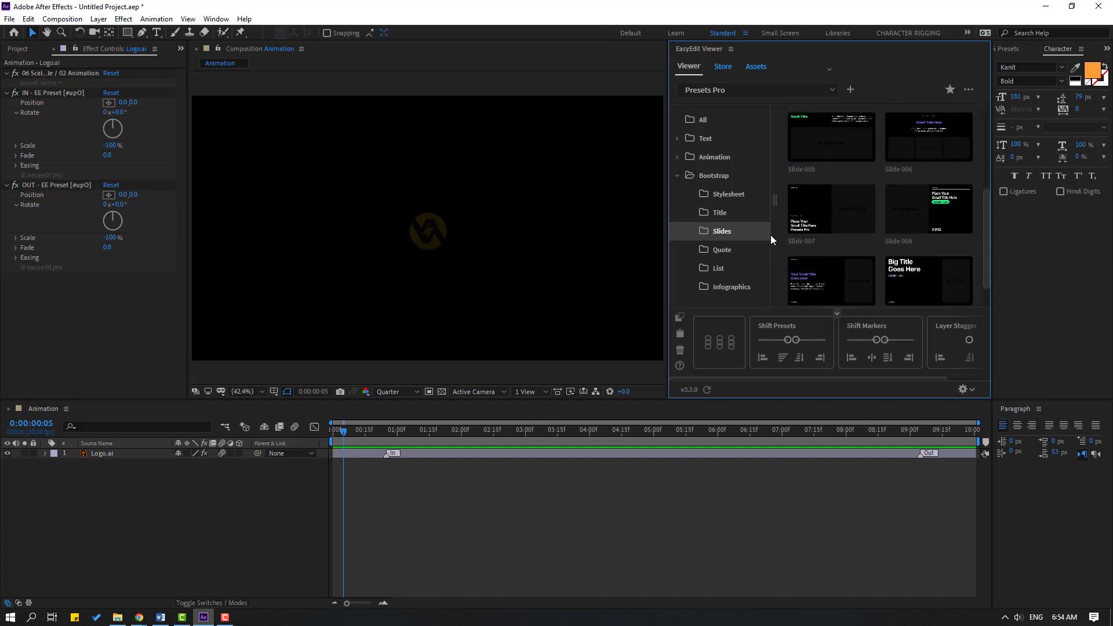
Step: Browse the Quote and List presets, ending on the Infographics collection
{"action": "left_click", "coordinate": [720, 250]}
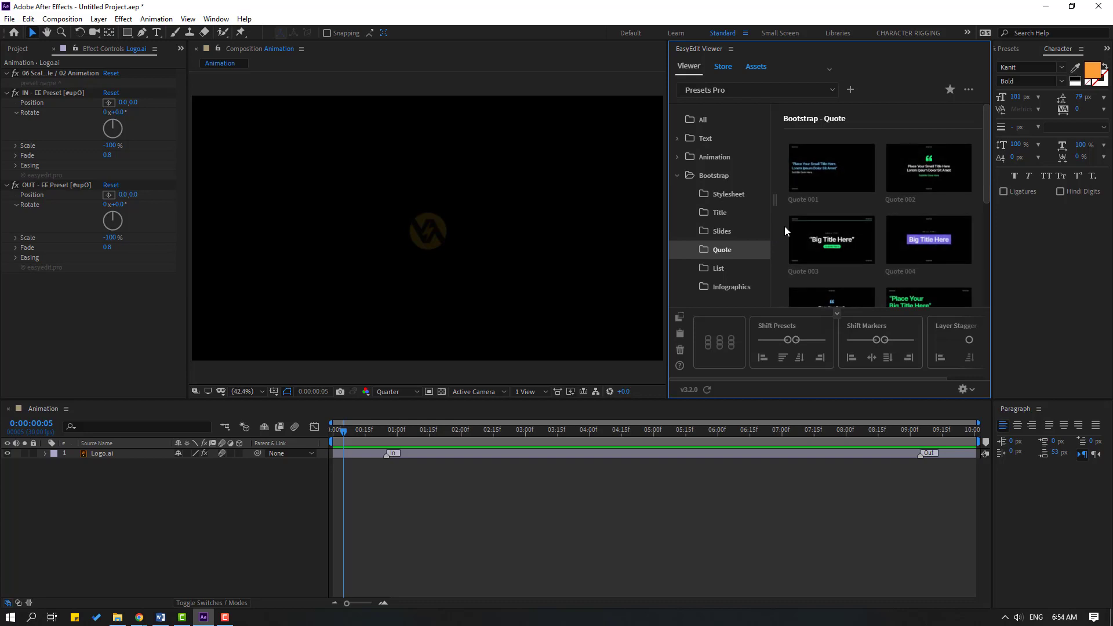
{"action": "scroll", "coordinate": [785, 226], "scroll_direction": "down", "scroll_amount": 2}
{"action": "left_click", "coordinate": [729, 268]}
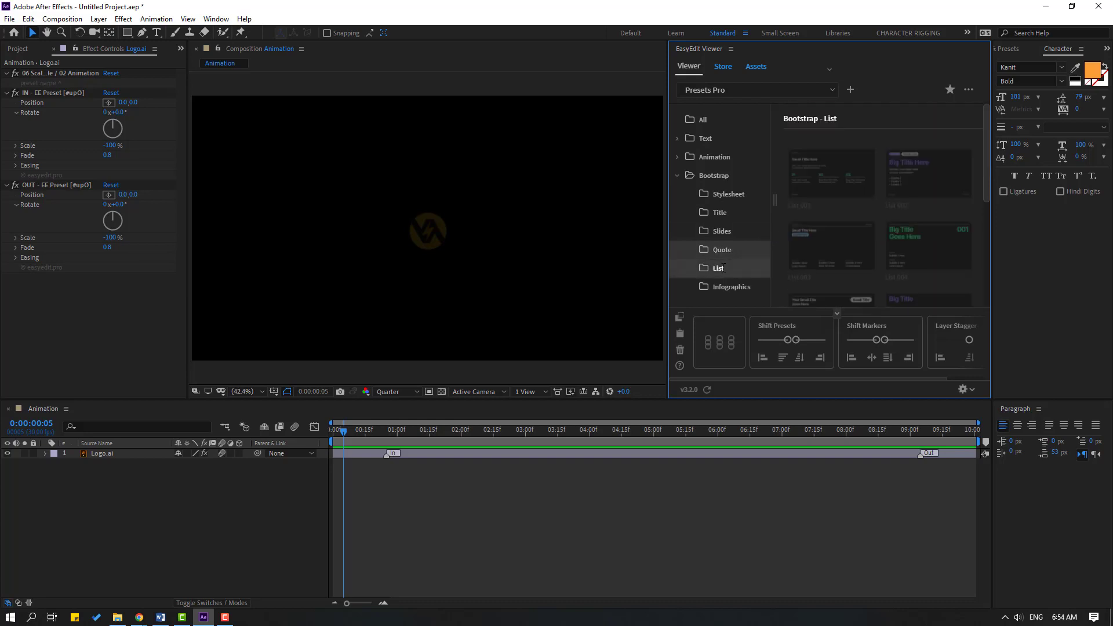
{"action": "scroll", "coordinate": [839, 230], "scroll_direction": "down", "scroll_amount": 3}
{"action": "scroll", "coordinate": [840, 231], "scroll_direction": "down", "scroll_amount": 1}
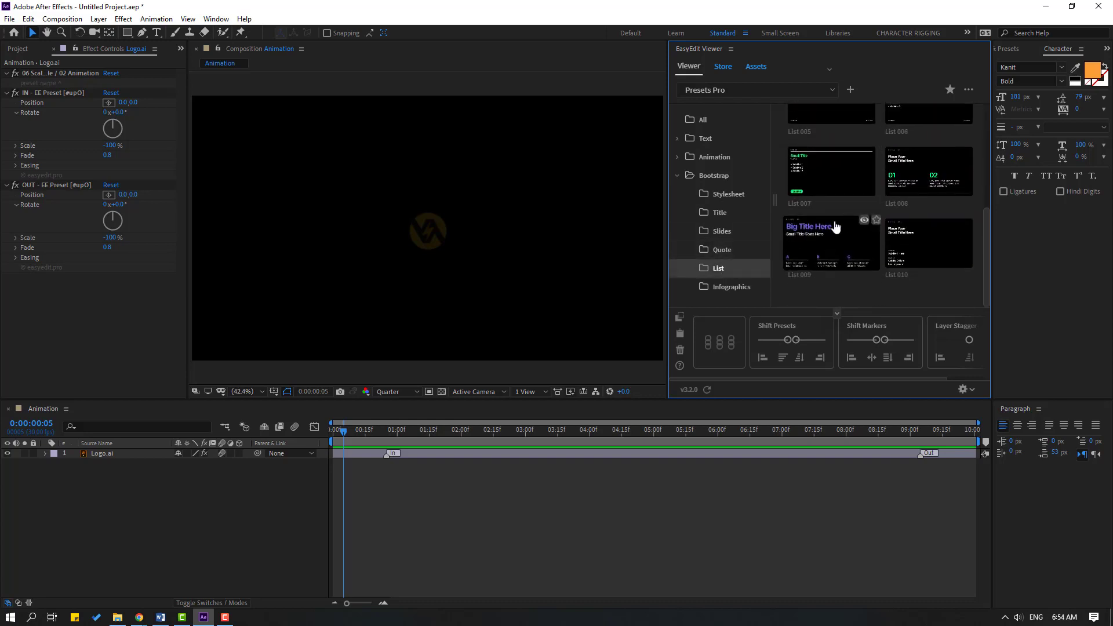
{"action": "left_click", "coordinate": [716, 287]}
{"action": "scroll", "coordinate": [781, 241], "scroll_direction": "down", "scroll_amount": 3}
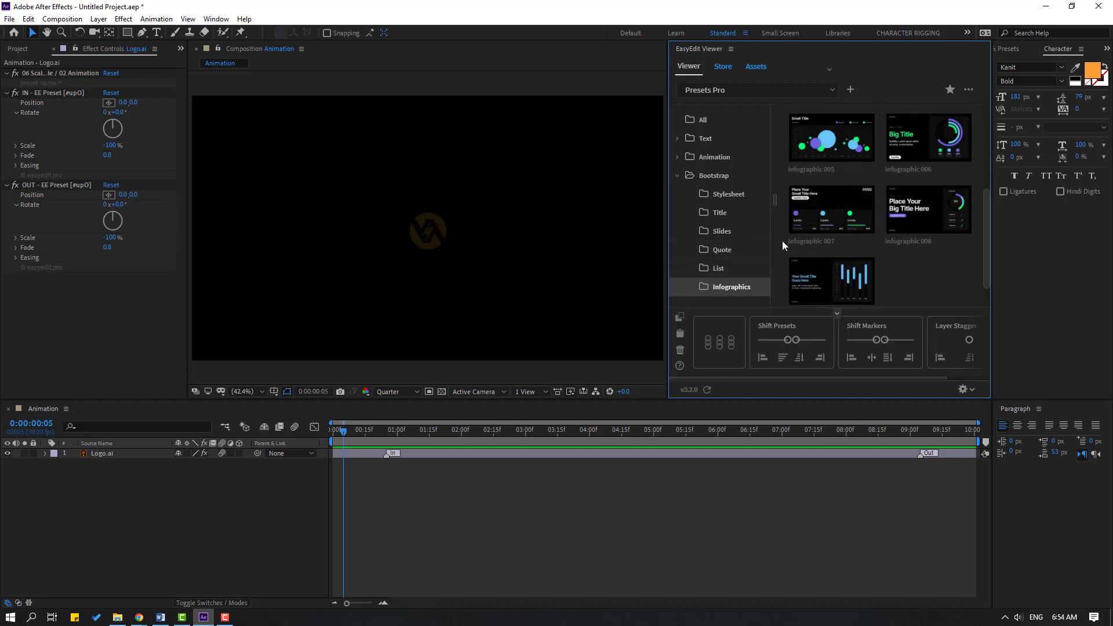
Step: Add the Infographic 006 preset and open its own composition
{"action": "left_click", "coordinate": [916, 149]}
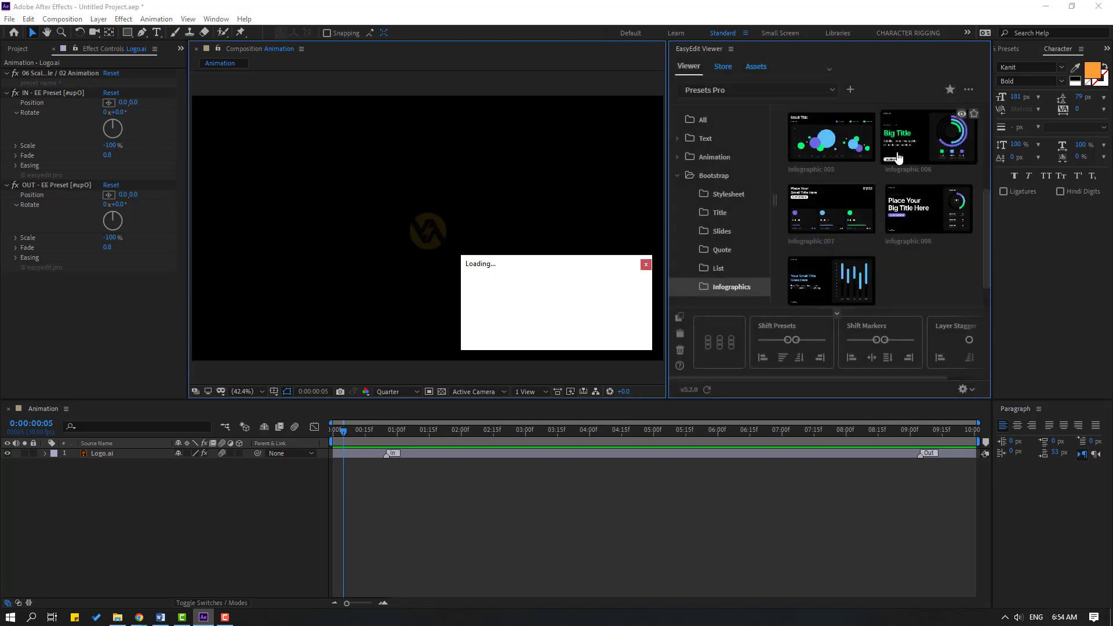
{"action": "left_click", "coordinate": [172, 503]}
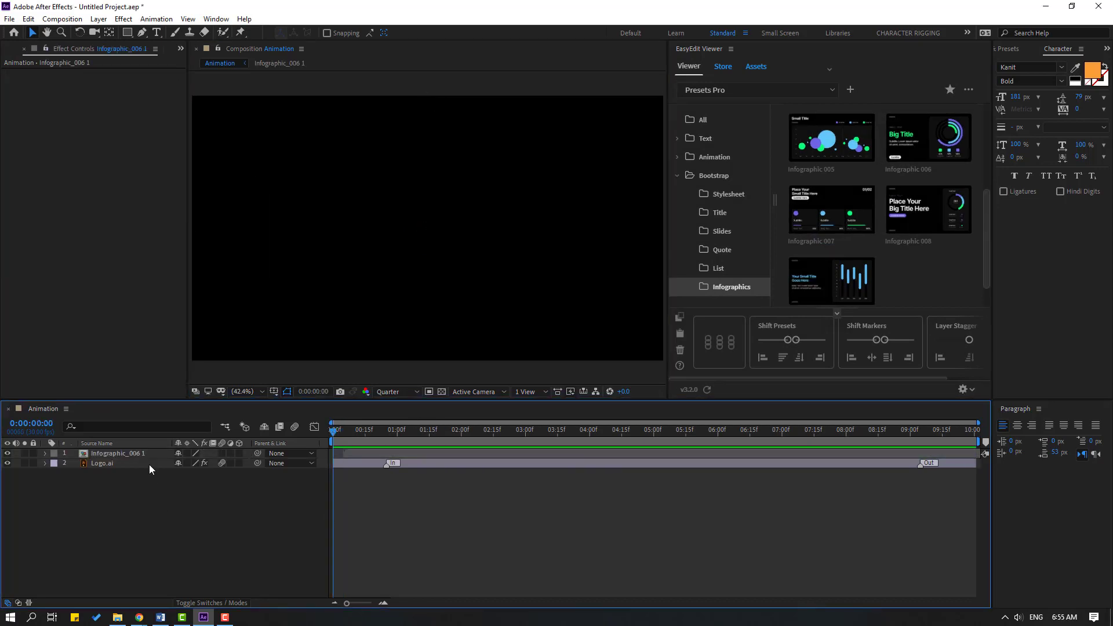
{"action": "double_click", "coordinate": [120, 455]}
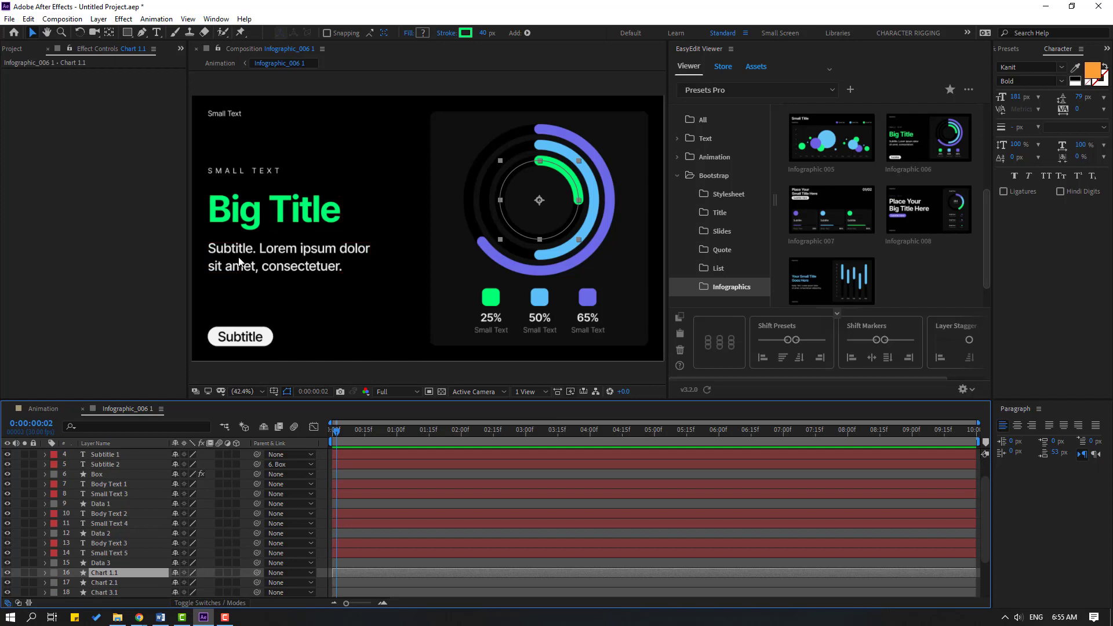
Step: Retitle the Big Title to 'Weekly Sales' and reduce its font size to 125 px
{"action": "double_click", "coordinate": [244, 210]}
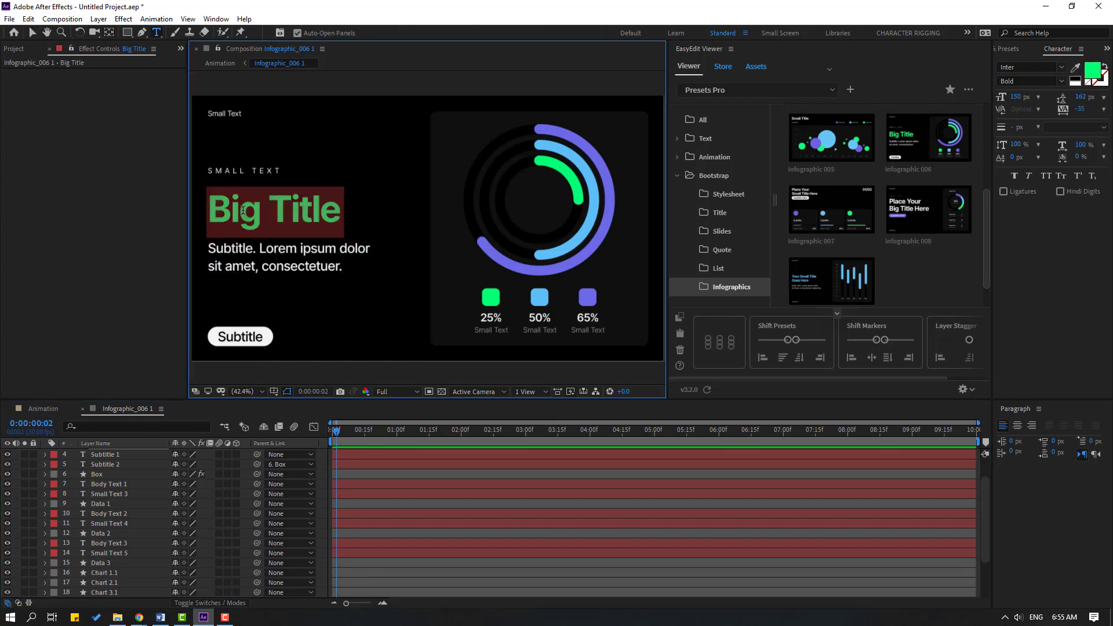
{"action": "type", "text": "Weekly Sales"}
{"action": "key", "text": "Escape"}
{"action": "key", "text": "v"}
{"action": "left_click_drag", "start_coordinate": [1016, 97], "coordinate": [1001, 96]}
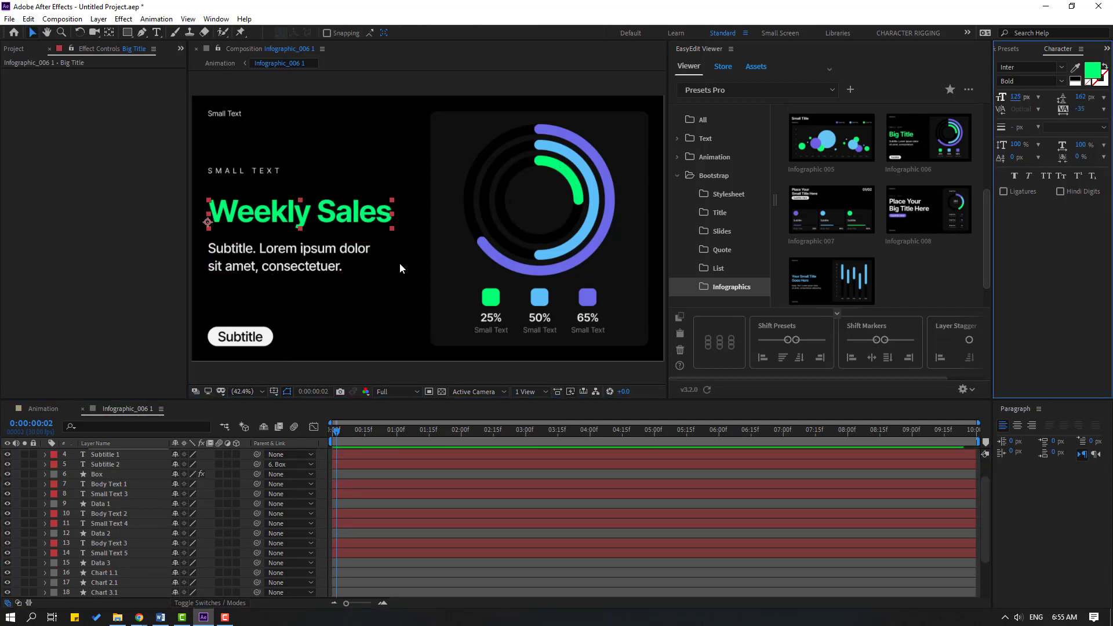
Step: Change the button label to 'MORE'
{"action": "left_click", "coordinate": [315, 262]}
{"action": "double_click", "coordinate": [236, 338]}
{"action": "type", "text": "MORE"}
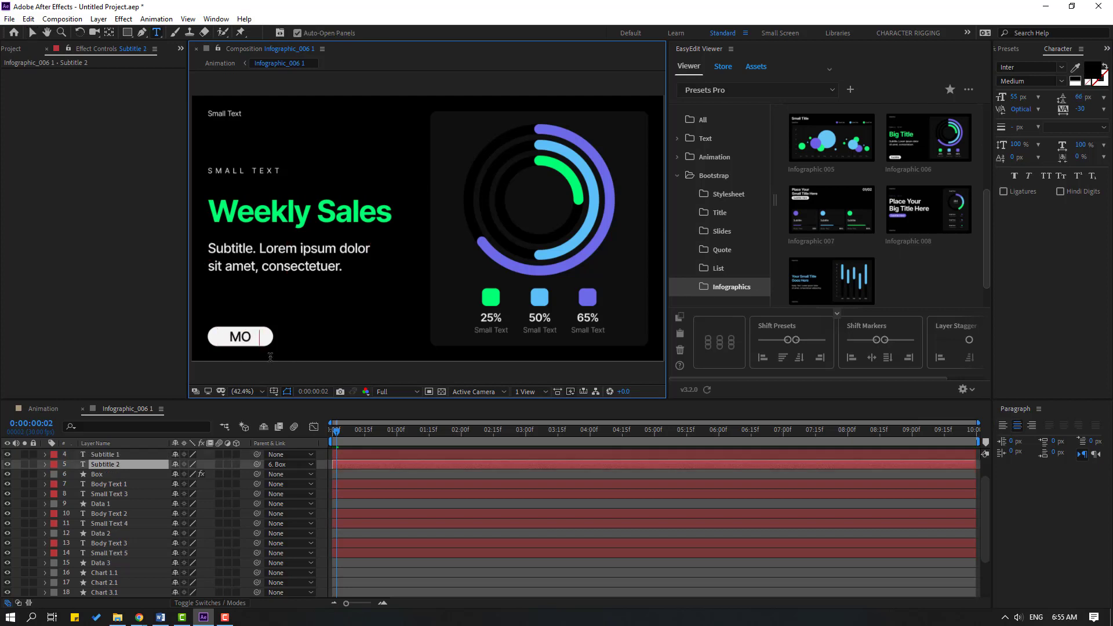
{"action": "key", "text": "Escape"}
Step: Select the small text label, the chart's small labels, and the green and blue rings in turn
{"action": "left_click", "coordinate": [243, 171]}
{"action": "left_click", "coordinate": [490, 318]}
{"action": "left_click", "coordinate": [492, 329]}
{"action": "left_click", "coordinate": [540, 330]}
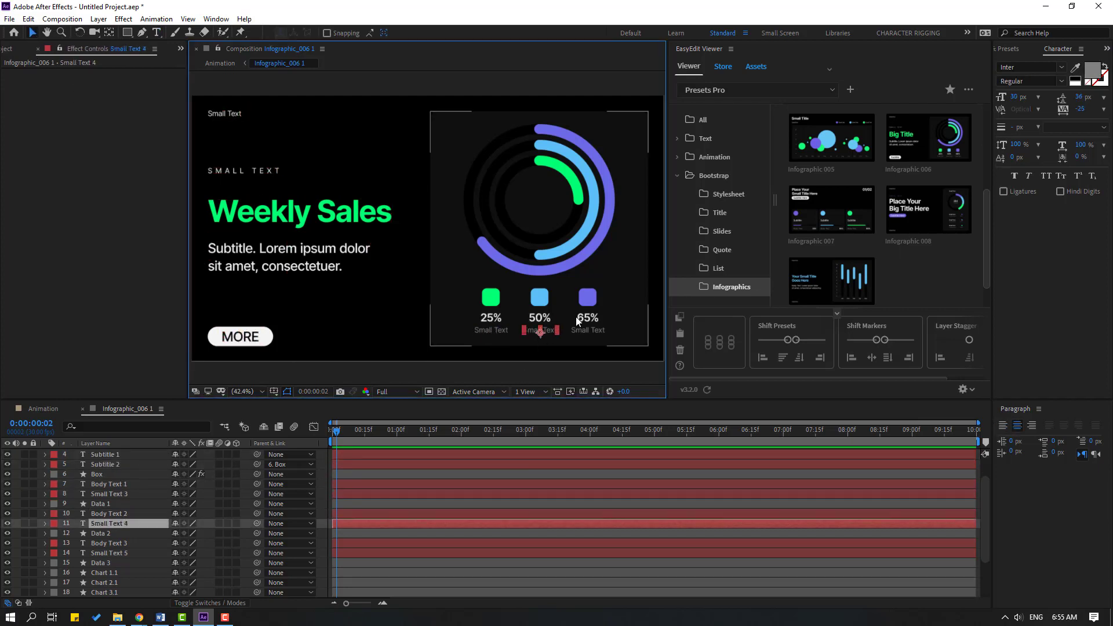
{"action": "left_click", "coordinate": [588, 317]}
{"action": "left_click", "coordinate": [588, 330]}
{"action": "left_click", "coordinate": [546, 173]}
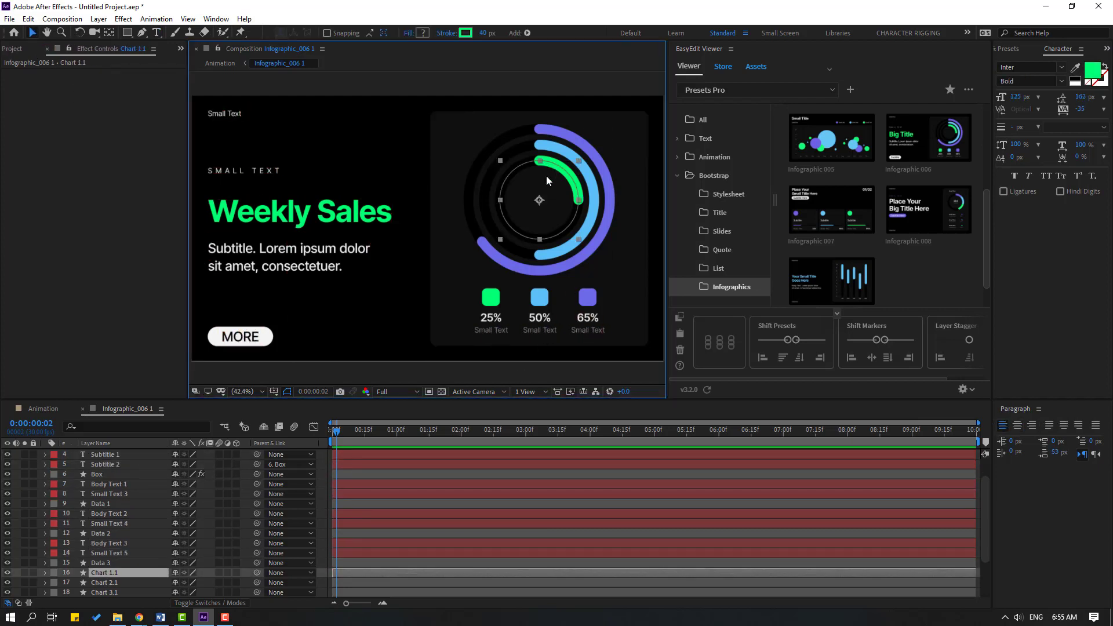
{"action": "left_click", "coordinate": [557, 148]}
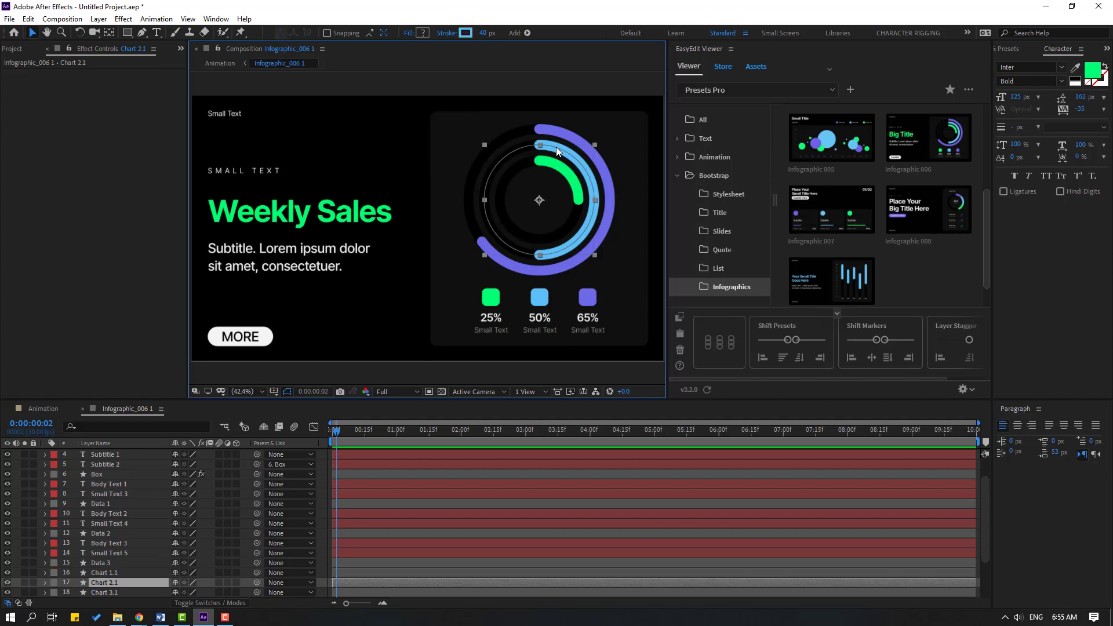
{"action": "left_click", "coordinate": [464, 33]}
{"action": "left_click", "coordinate": [446, 450]}
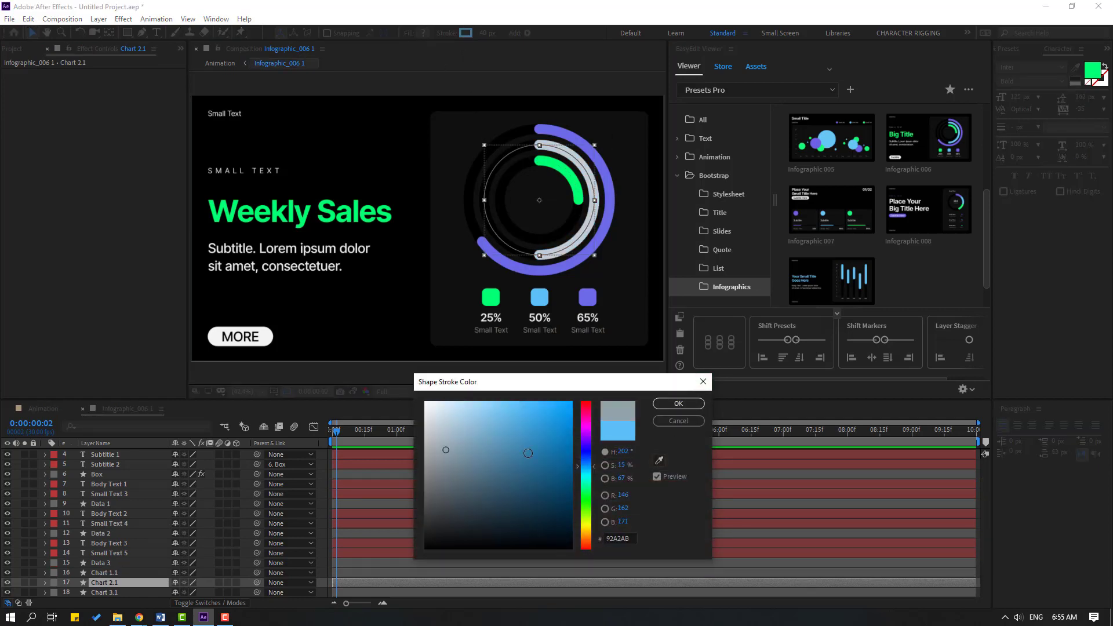
{"action": "left_click", "coordinate": [479, 438]}
{"action": "left_click", "coordinate": [658, 423]}
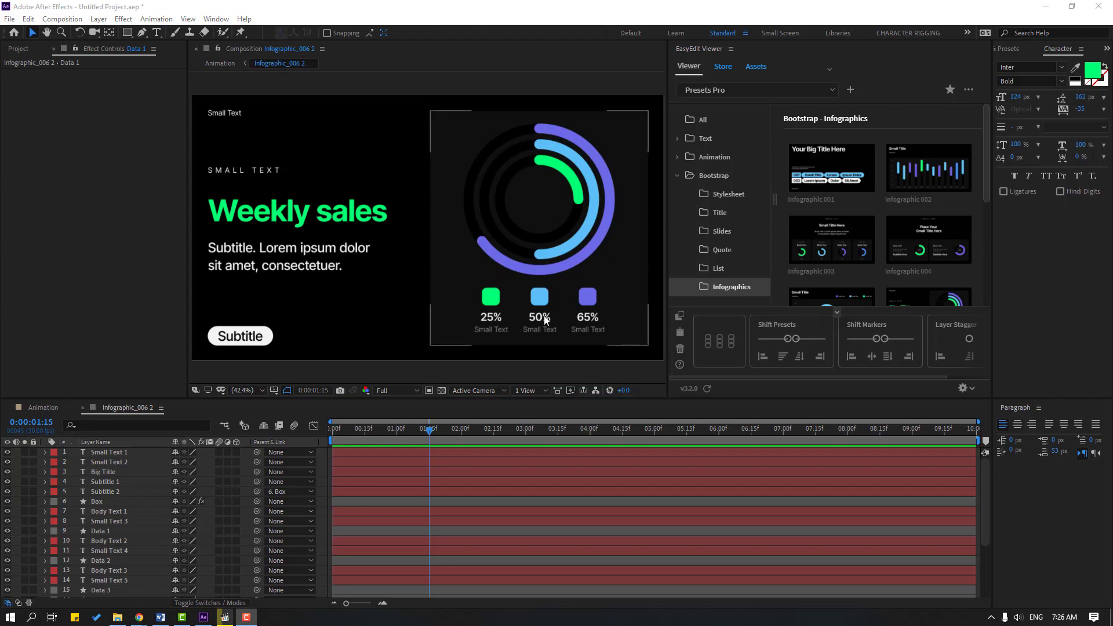
Step: Select the green, blue and purple squares and apply Animation > Scale > 06 Scale Back
{"action": "left_click", "coordinate": [489, 297]}
{"action": "left_click", "coordinate": [534, 298], "text": "shift"}
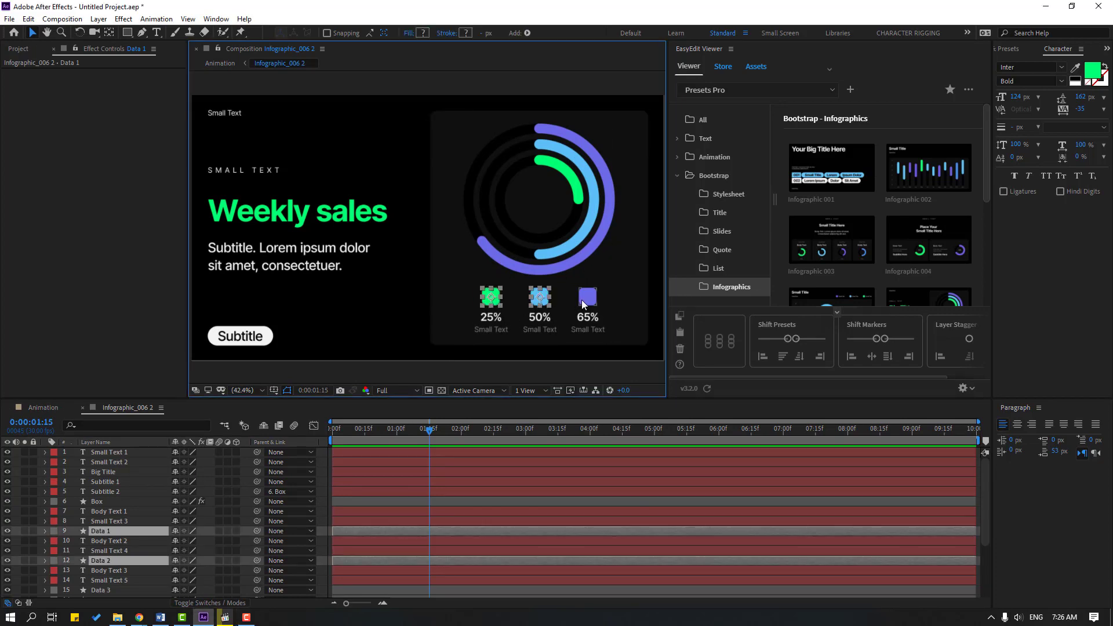
{"action": "left_click", "coordinate": [583, 300], "text": "shift"}
{"action": "left_click", "coordinate": [679, 176]}
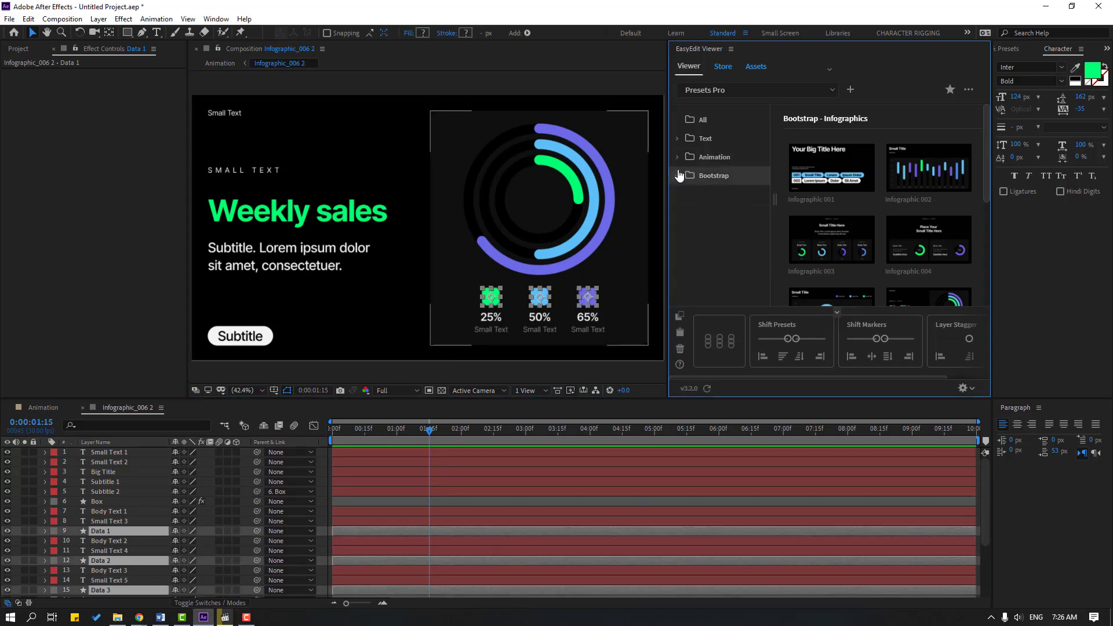
{"action": "left_click", "coordinate": [677, 157]}
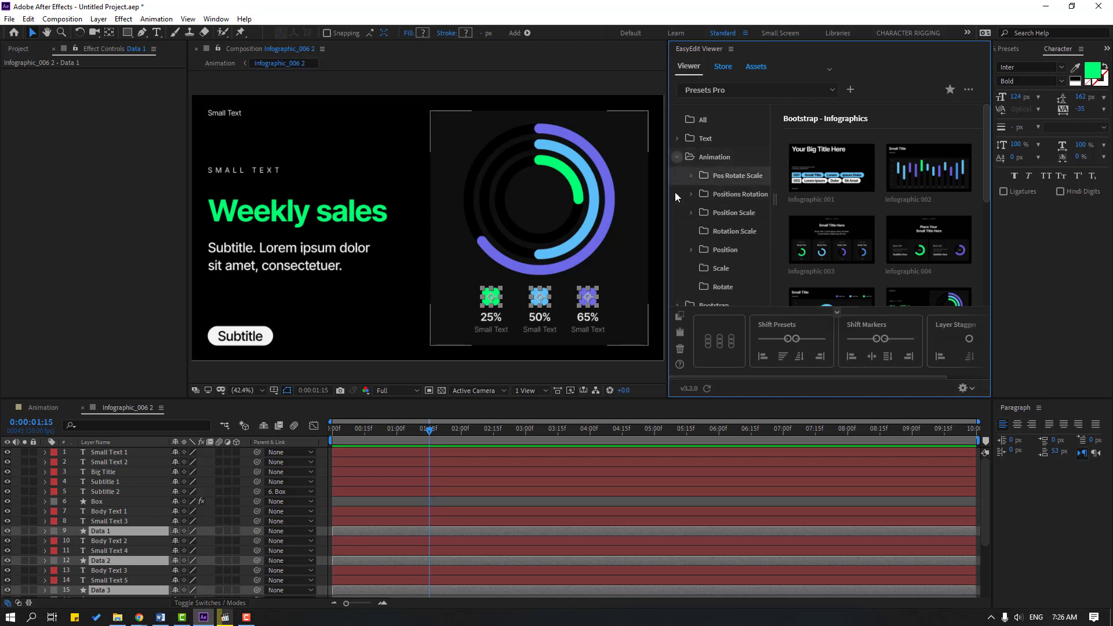
{"action": "left_click", "coordinate": [719, 269]}
{"action": "scroll", "coordinate": [829, 244], "scroll_direction": "down", "scroll_amount": 3}
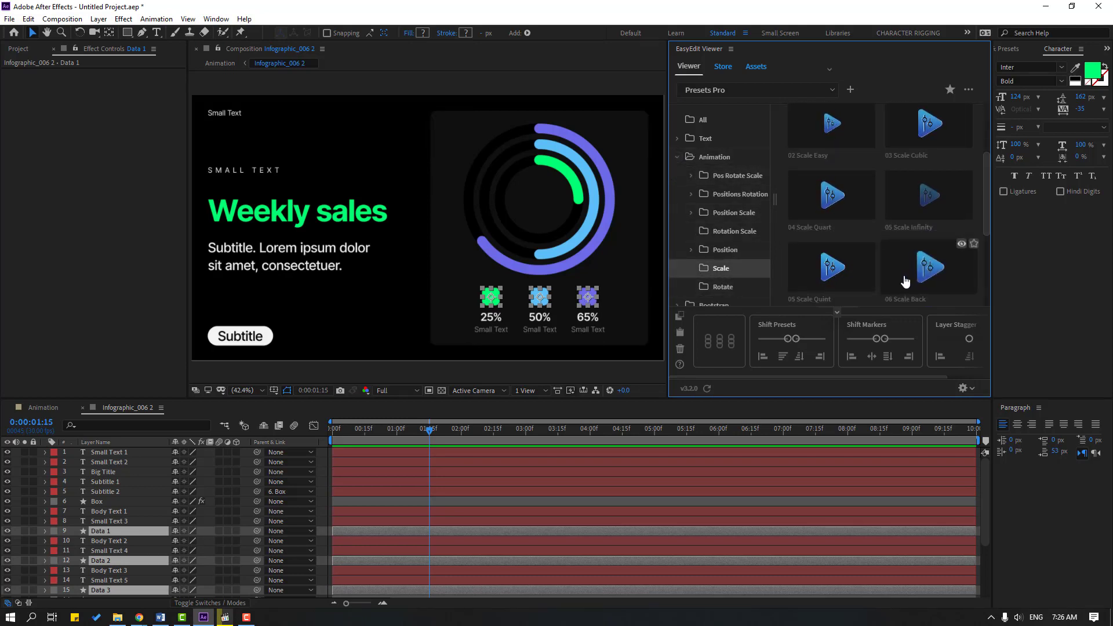
{"action": "scroll", "coordinate": [902, 274], "scroll_direction": "down", "scroll_amount": 1}
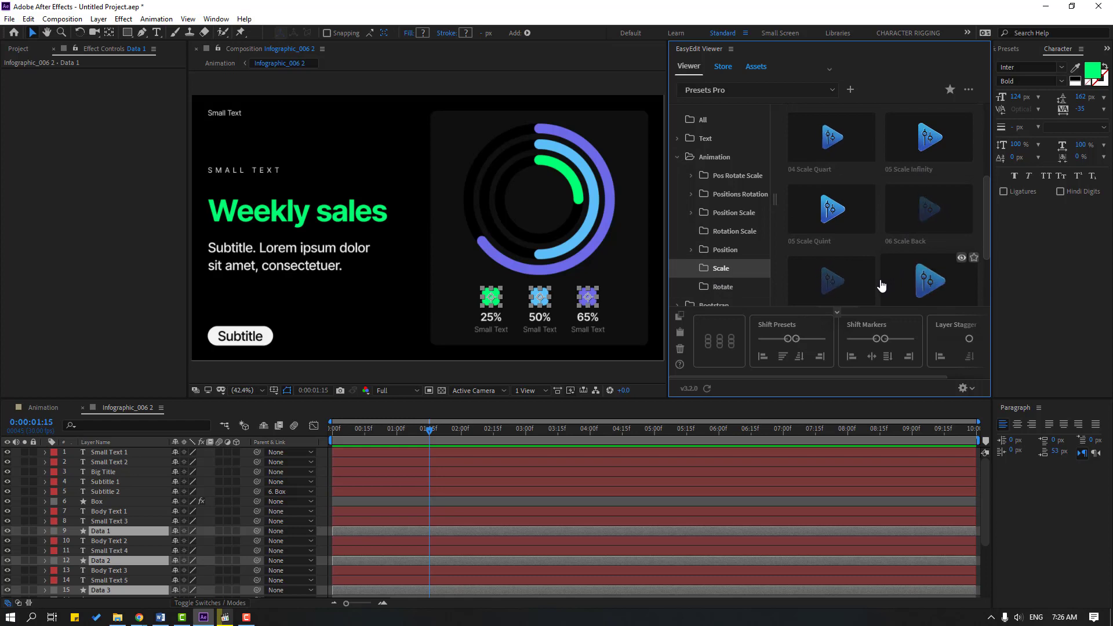
{"action": "left_click", "coordinate": [923, 210]}
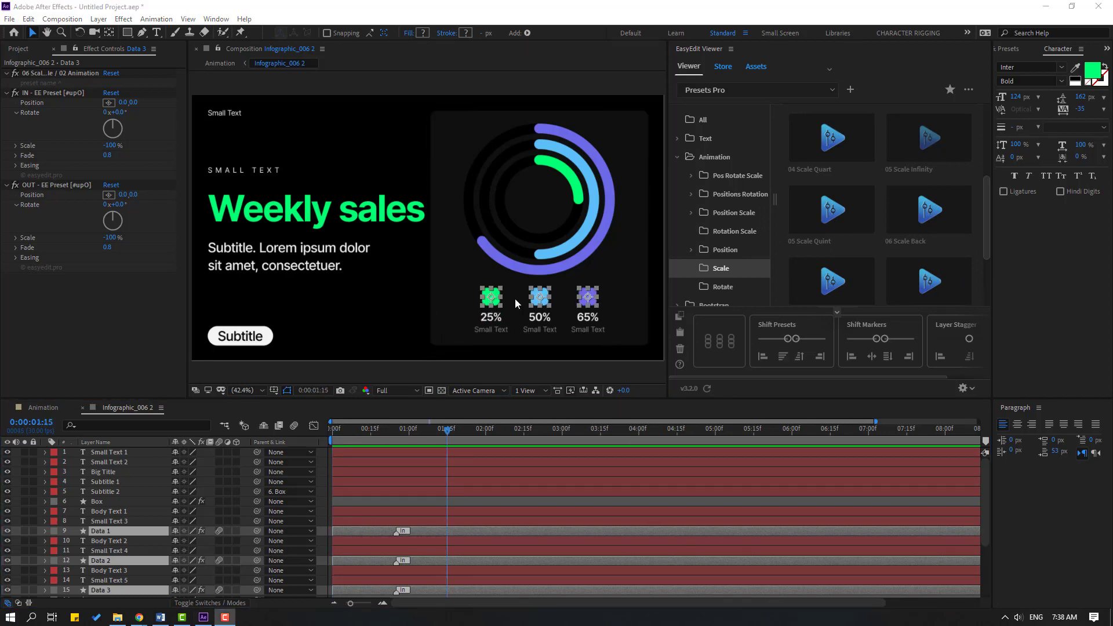
Step: Stagger the squares' scale-in starts with Shift Presets, slide the Data layers later, and preview
{"action": "left_click_drag", "start_coordinate": [789, 344], "coordinate": [785, 338]}
{"action": "left_click_drag", "start_coordinate": [338, 532], "coordinate": [416, 532]}
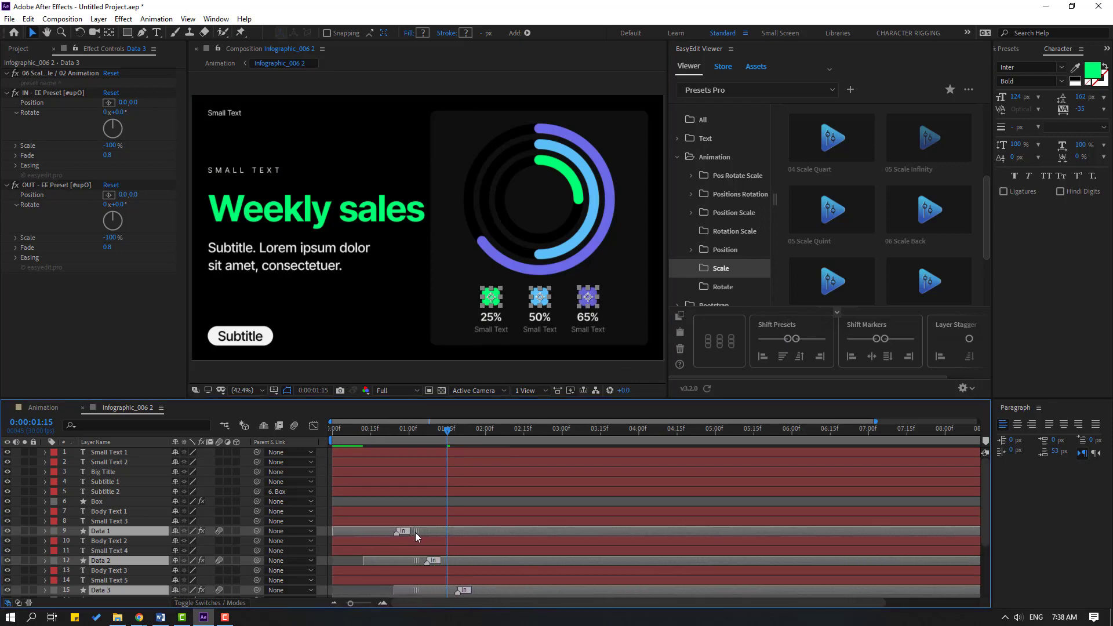
{"action": "key", "text": "space"}
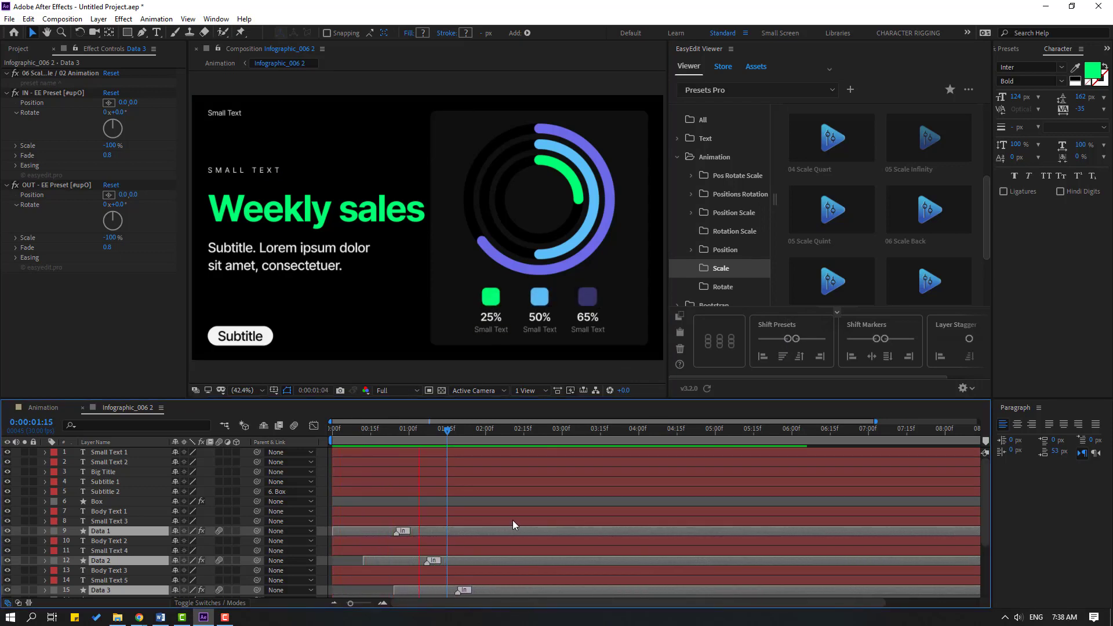
{"action": "left_click_drag", "start_coordinate": [788, 342], "coordinate": [787, 339]}
{"action": "left_click_drag", "start_coordinate": [409, 527], "coordinate": [364, 531]}
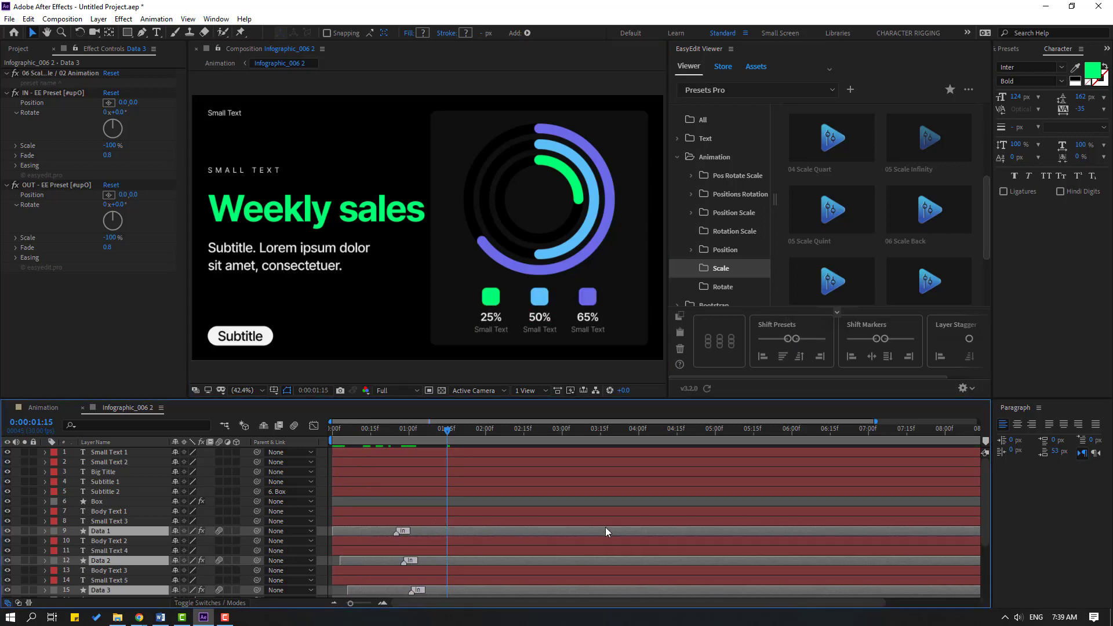
{"action": "left_click_drag", "start_coordinate": [409, 434], "coordinate": [332, 434]}
{"action": "left_click", "coordinate": [442, 292]}
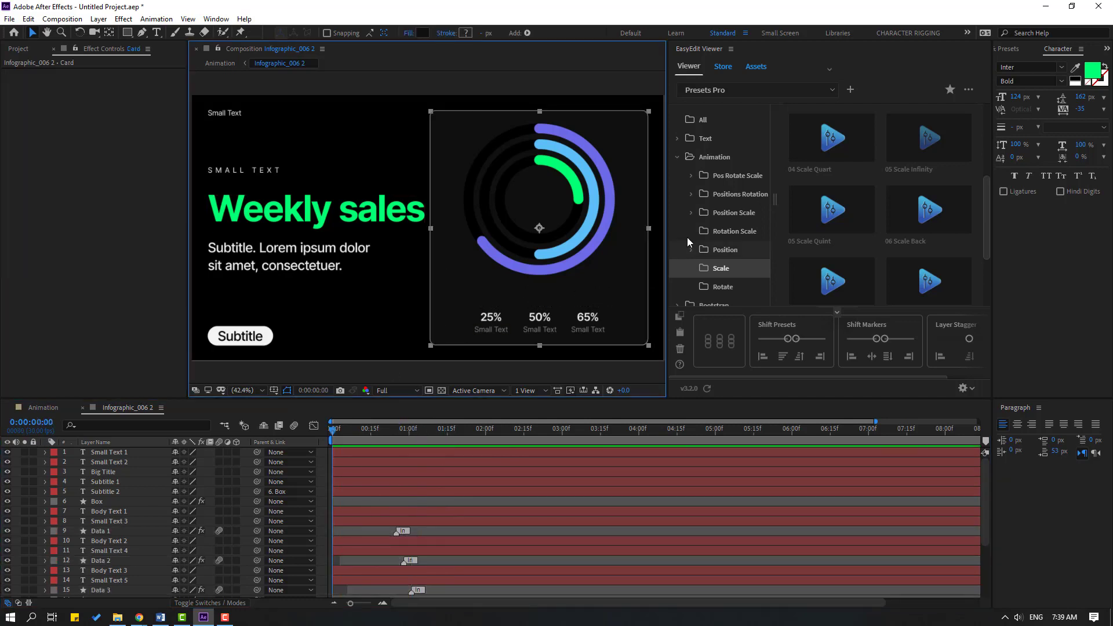
Step: Apply the Positions Rotation 02 Bottom Slow preset to the Card and preview it
{"action": "left_click", "coordinate": [732, 194]}
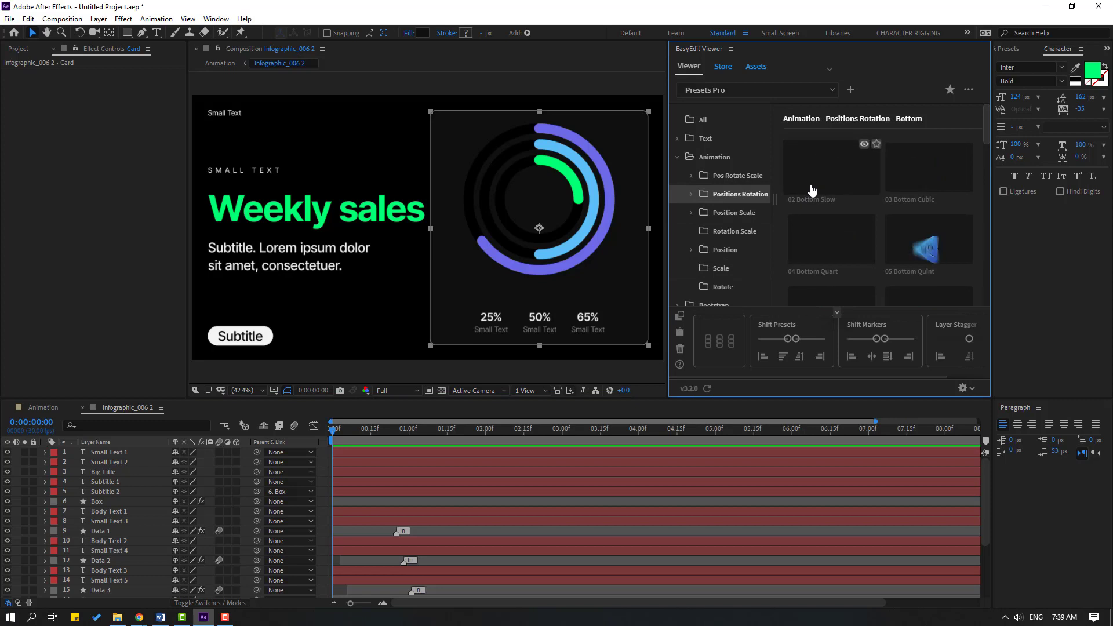
{"action": "double_click", "coordinate": [835, 182]}
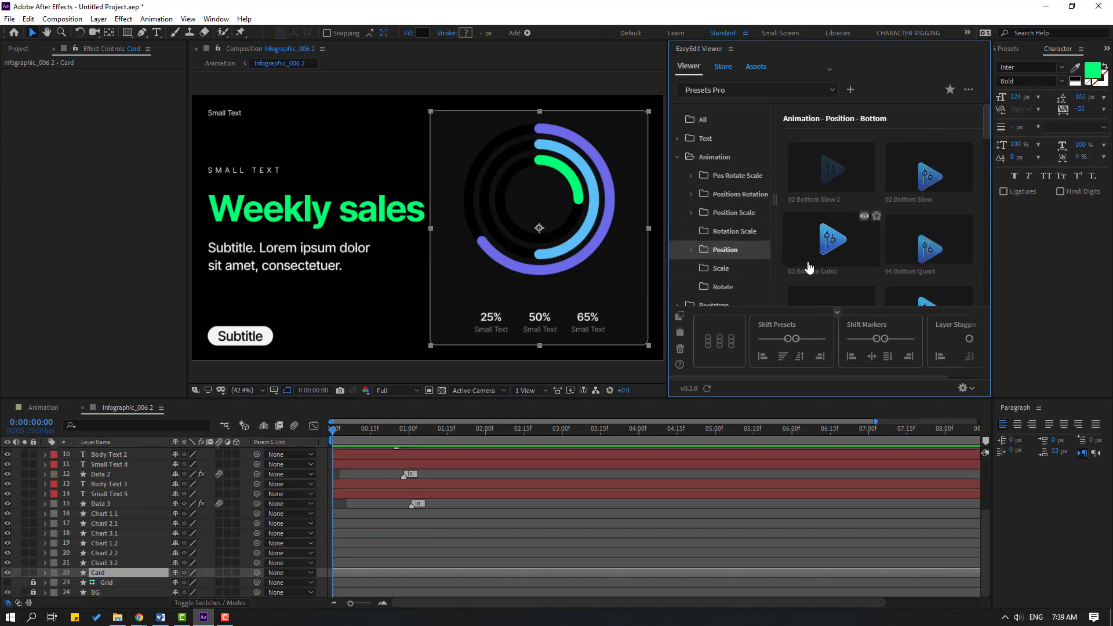
{"action": "double_click", "coordinate": [920, 170]}
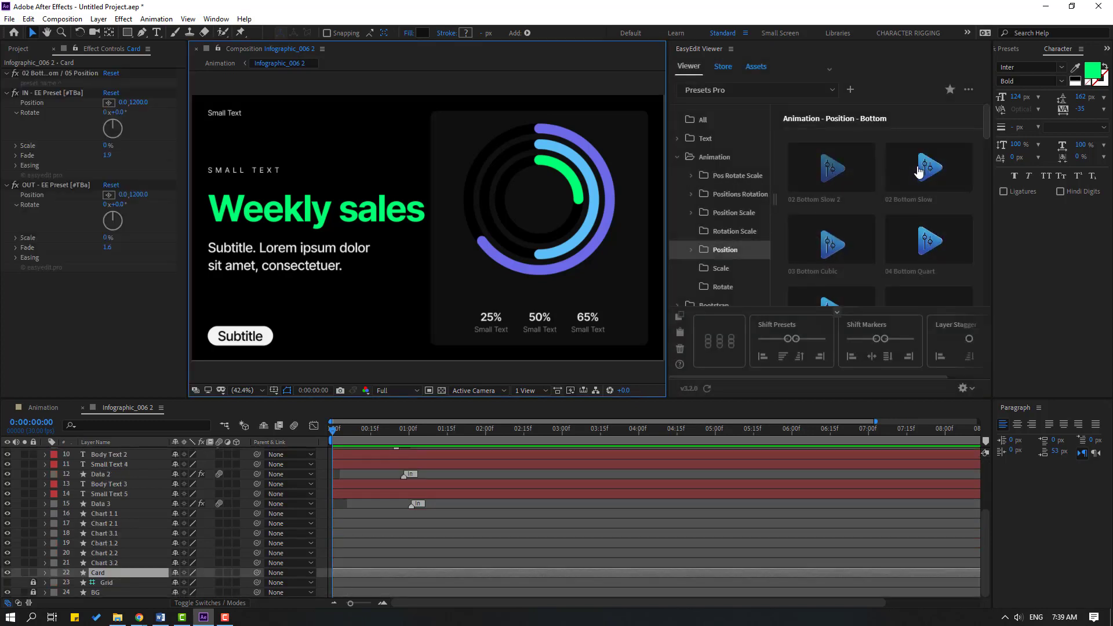
{"action": "key", "text": "space"}
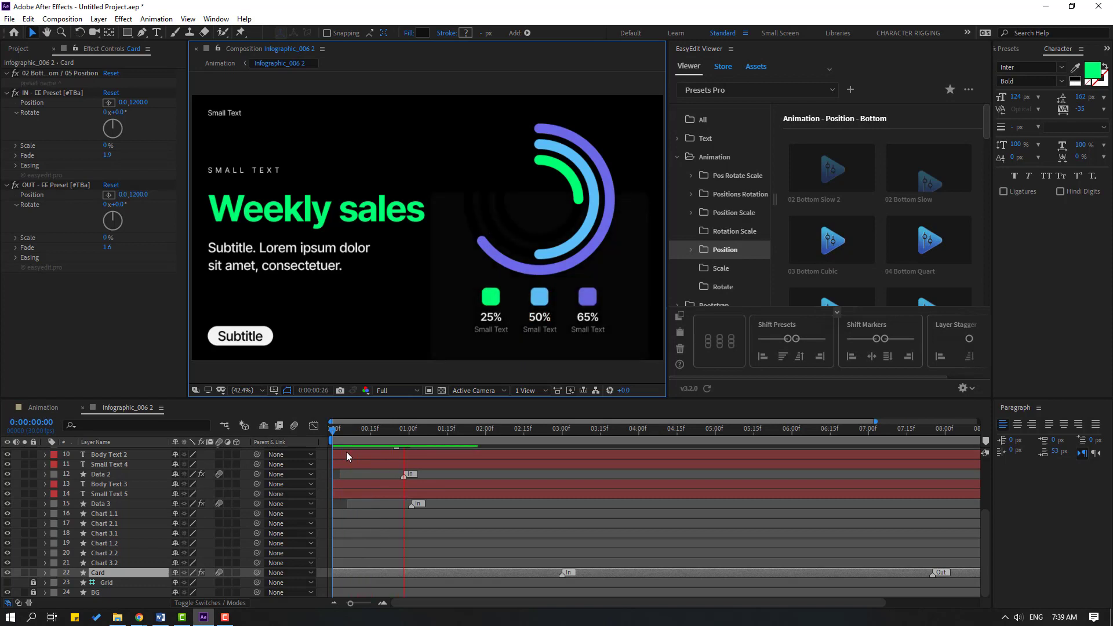
{"action": "key", "text": "space"}
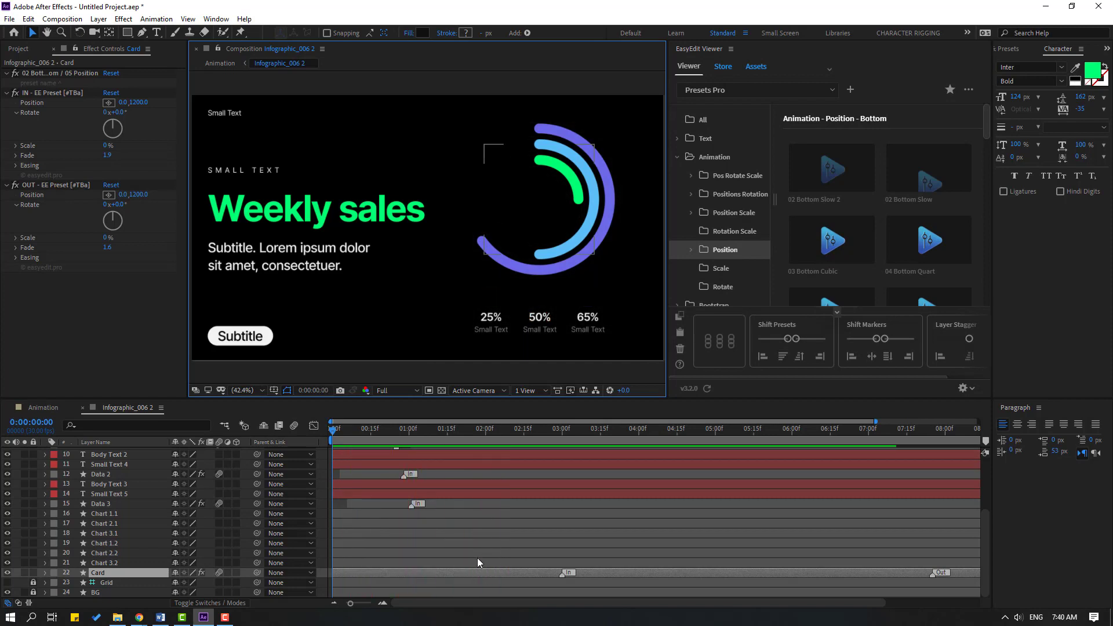
Step: Move the Card's entrance marker earlier and preview the result
{"action": "key", "text": "k"}
{"action": "left_click_drag", "start_coordinate": [879, 344], "coordinate": [858, 345]}
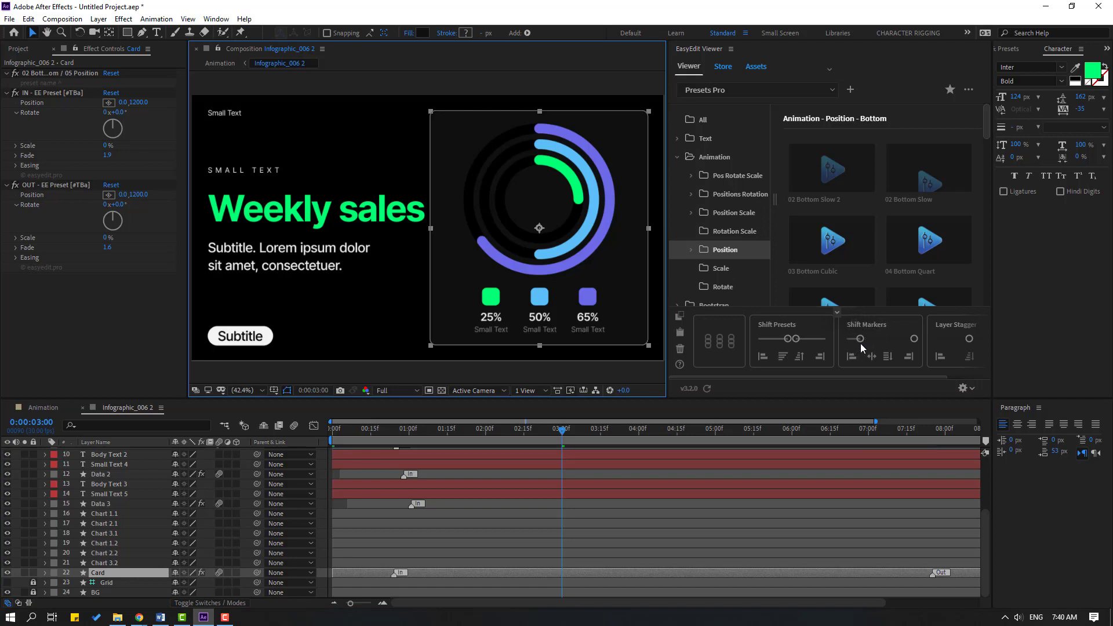
{"action": "key", "text": "space"}
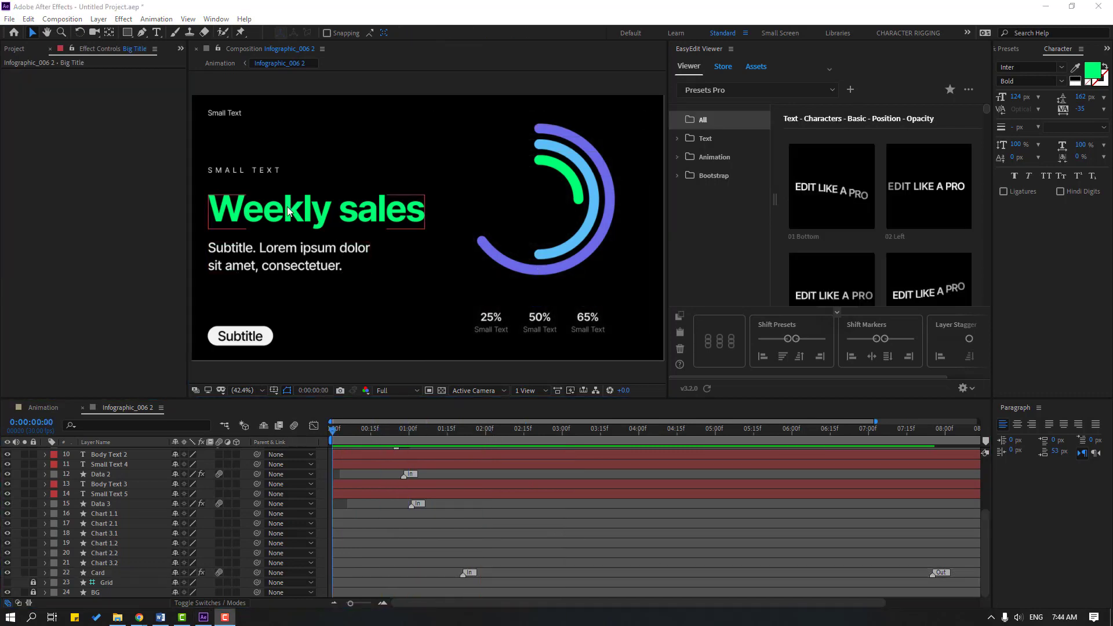
Step: Select the Weekly sales title, Small Text labels and subtitle text layers
{"action": "left_click", "coordinate": [289, 211]}
{"action": "left_click", "coordinate": [258, 171], "text": "shift"}
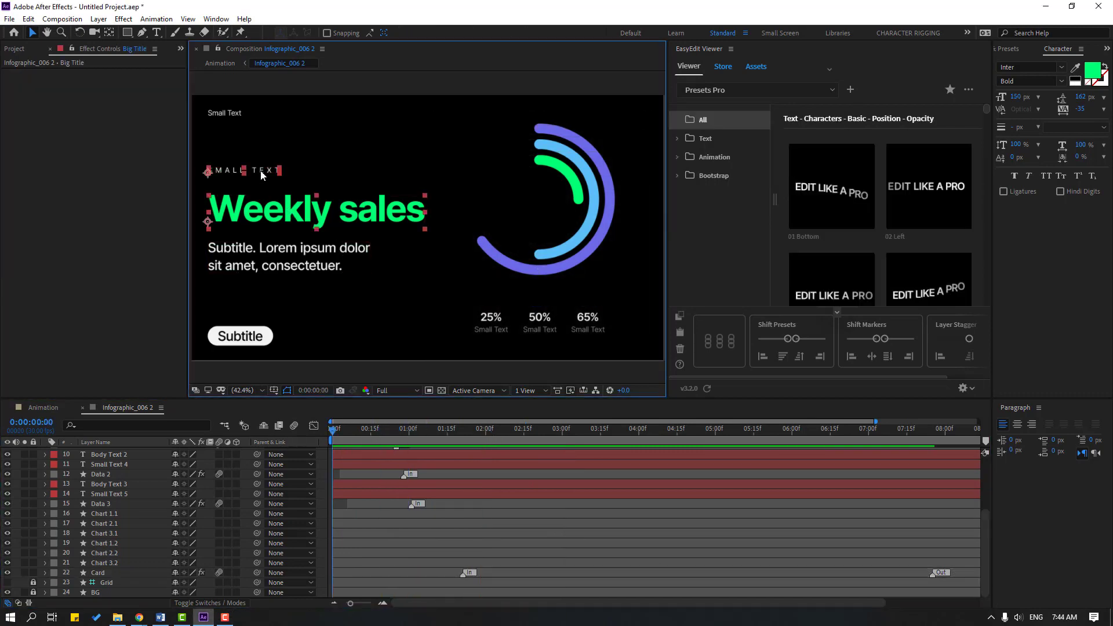
{"action": "left_click", "coordinate": [232, 112], "text": "shift"}
{"action": "left_click", "coordinate": [300, 259], "text": "shift"}
{"action": "left_click", "coordinate": [300, 256], "text": "shift"}
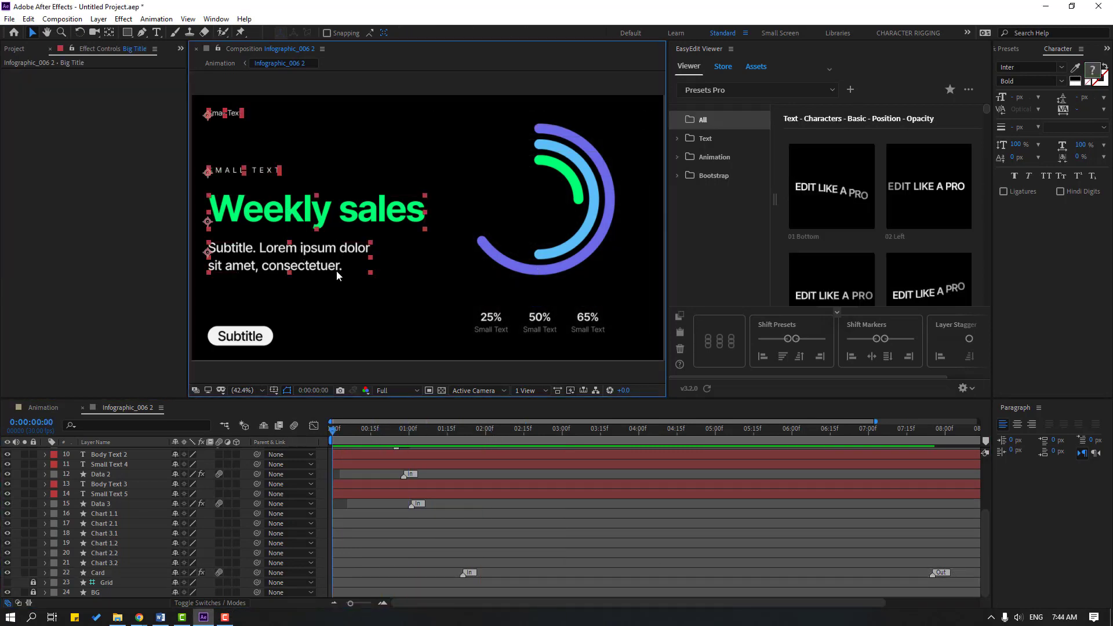
Step: Apply the Text > Lines Creative 016 preset to the selected text and preview it
{"action": "left_click", "coordinate": [677, 139]}
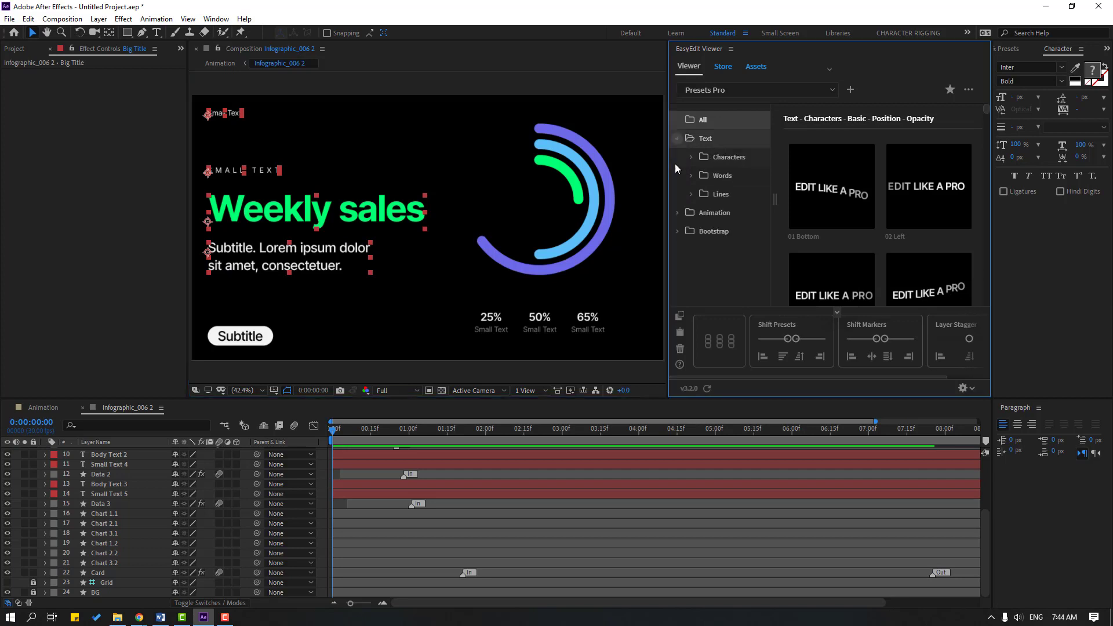
{"action": "left_click", "coordinate": [690, 195]}
{"action": "left_click", "coordinate": [720, 192]}
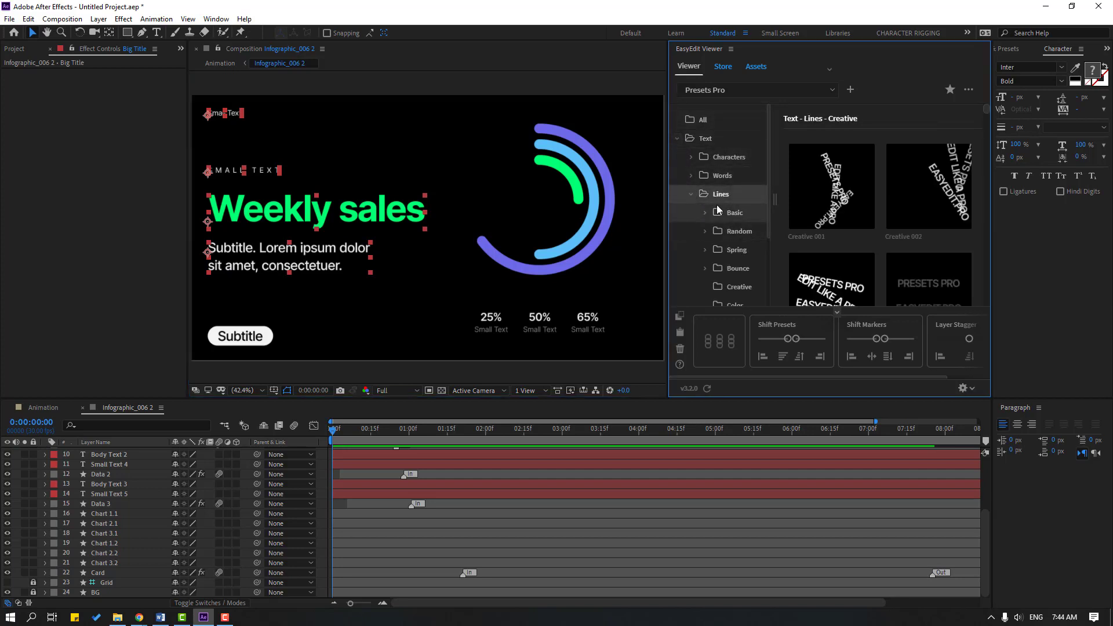
{"action": "scroll", "coordinate": [917, 195], "scroll_direction": "down", "scroll_amount": 1}
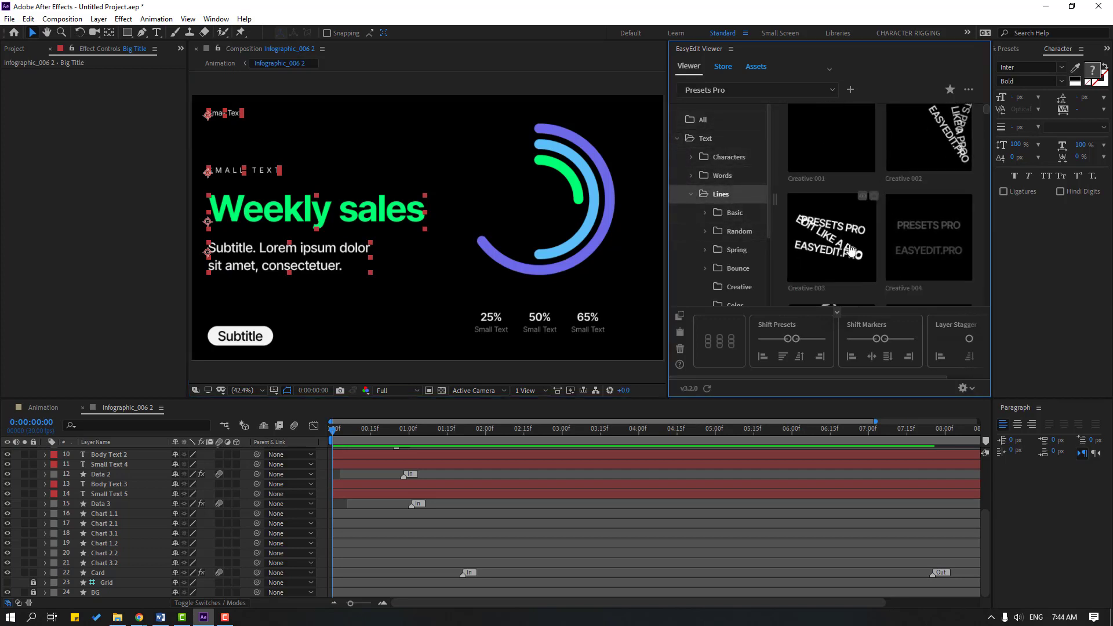
{"action": "scroll", "coordinate": [919, 197], "scroll_direction": "down", "scroll_amount": 6}
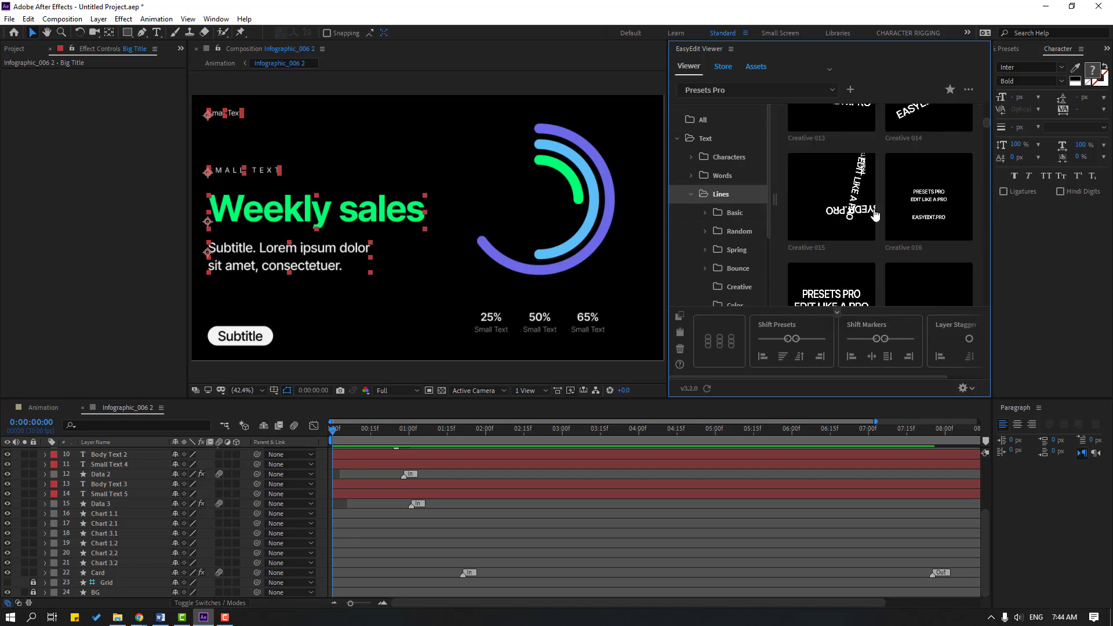
{"action": "left_click", "coordinate": [924, 203]}
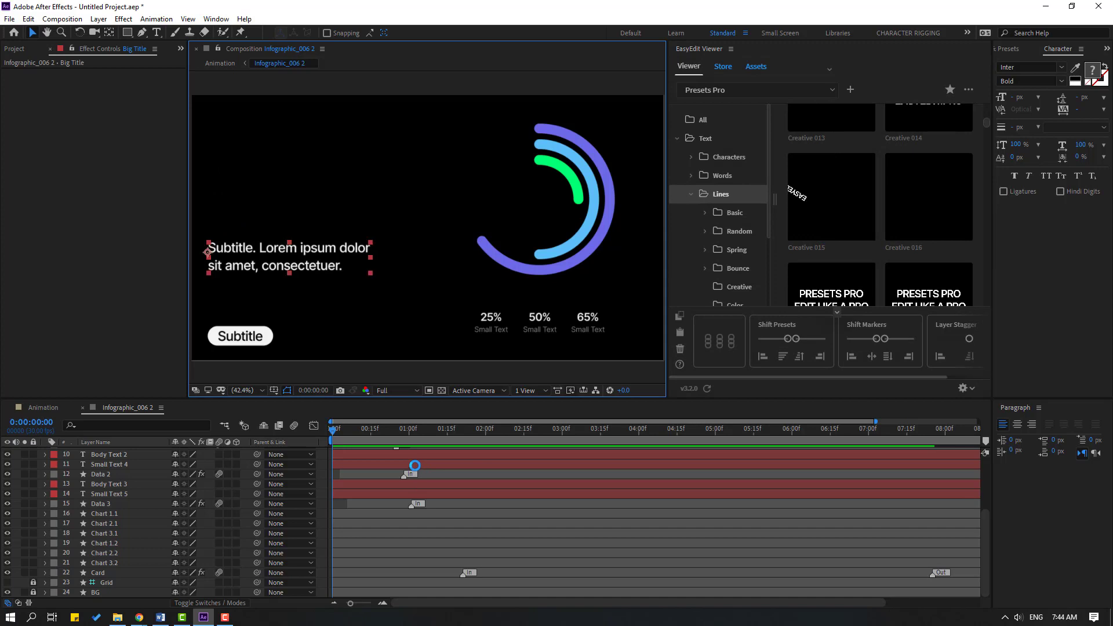
{"action": "scroll", "coordinate": [402, 478], "scroll_direction": "up", "scroll_amount": 1}
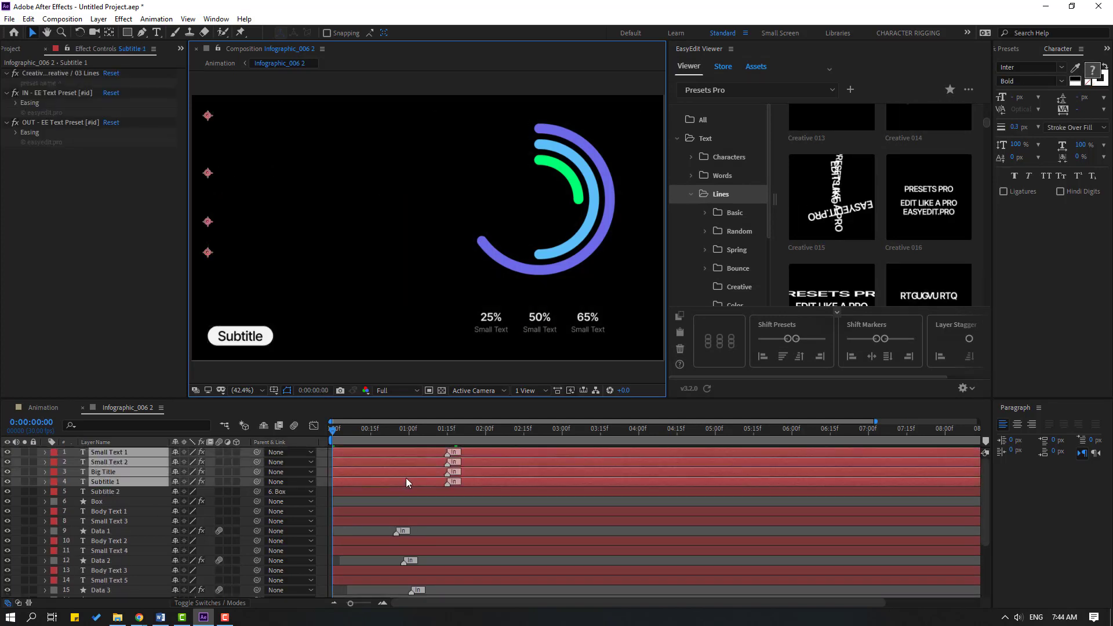
{"action": "key", "text": "space"}
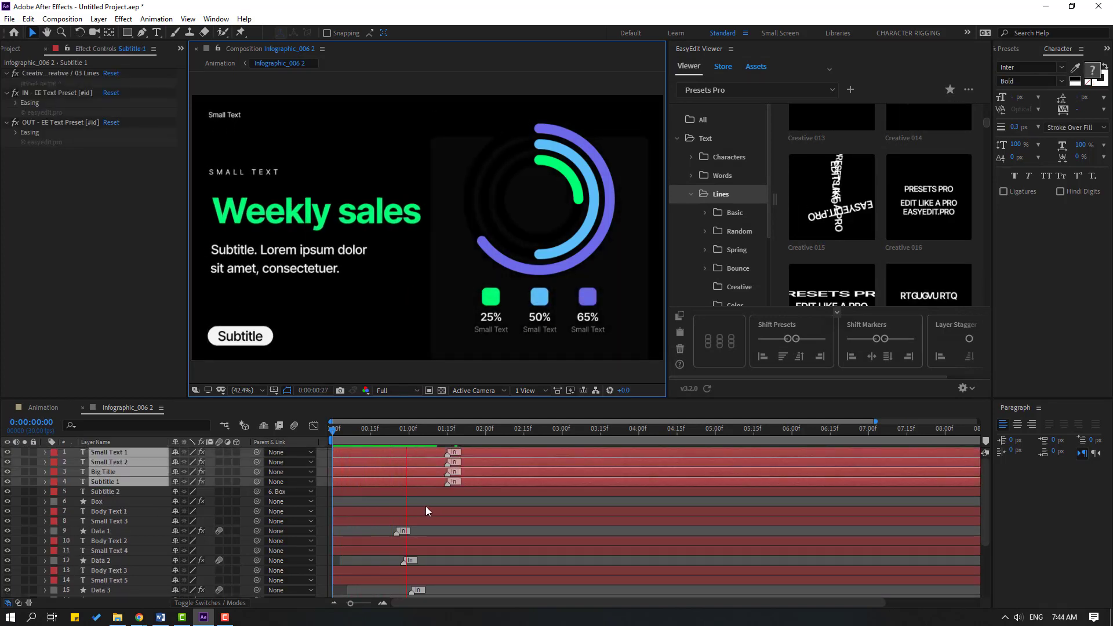
{"action": "left_click", "coordinate": [345, 430]}
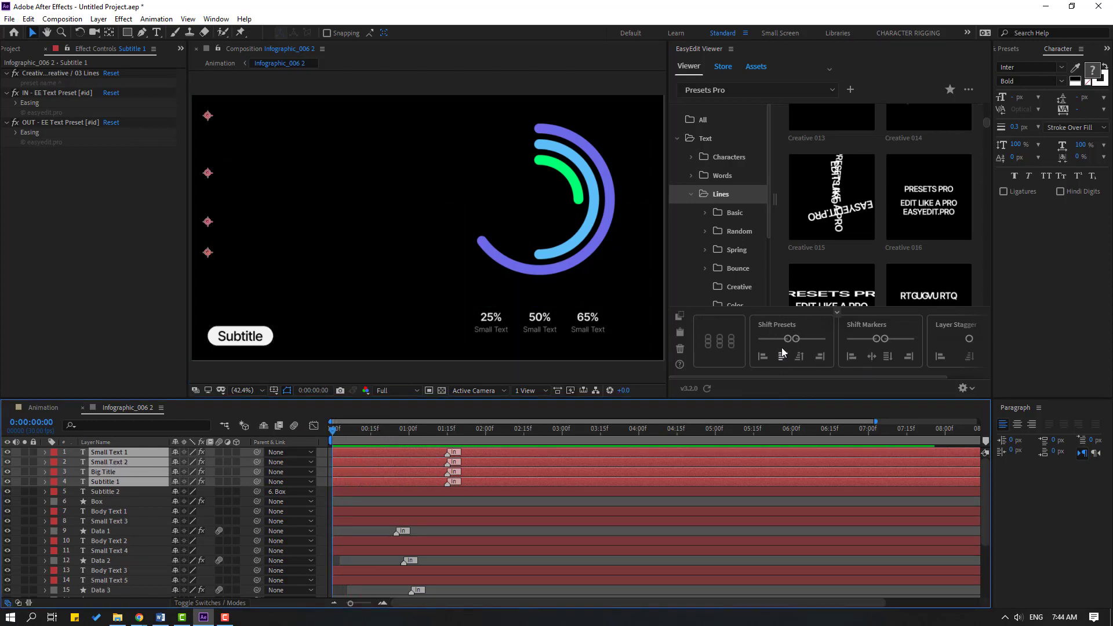
Step: Stagger the text layers' start times with Shift Presets and preview
{"action": "left_click_drag", "start_coordinate": [789, 342], "coordinate": [791, 343]}
{"action": "key", "text": "space"}
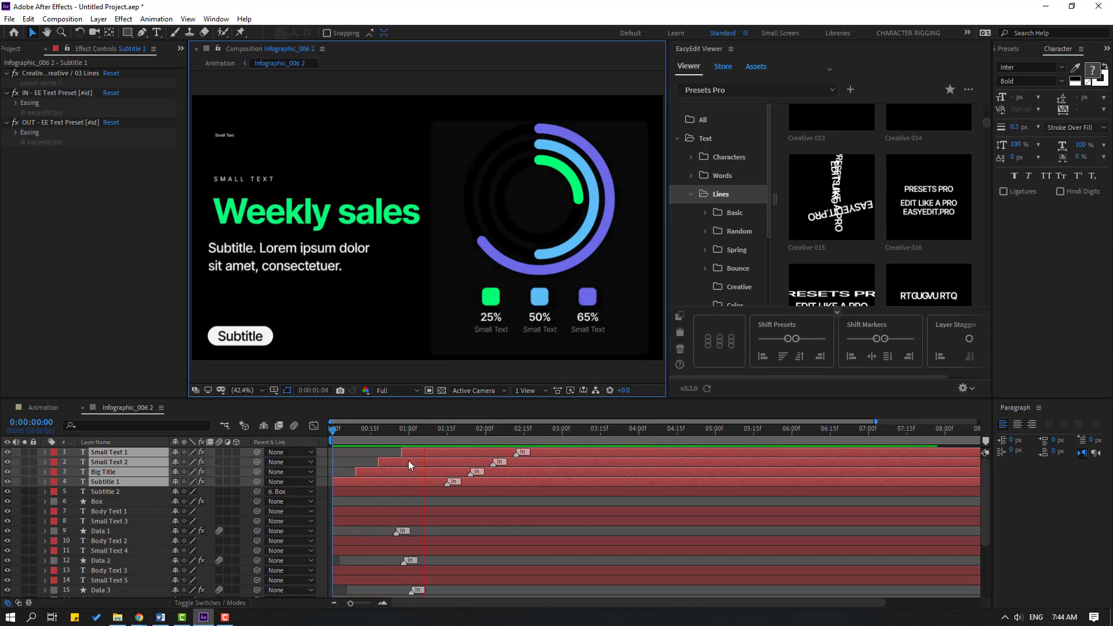
{"action": "key", "text": "space"}
{"action": "left_click", "coordinate": [514, 269]}
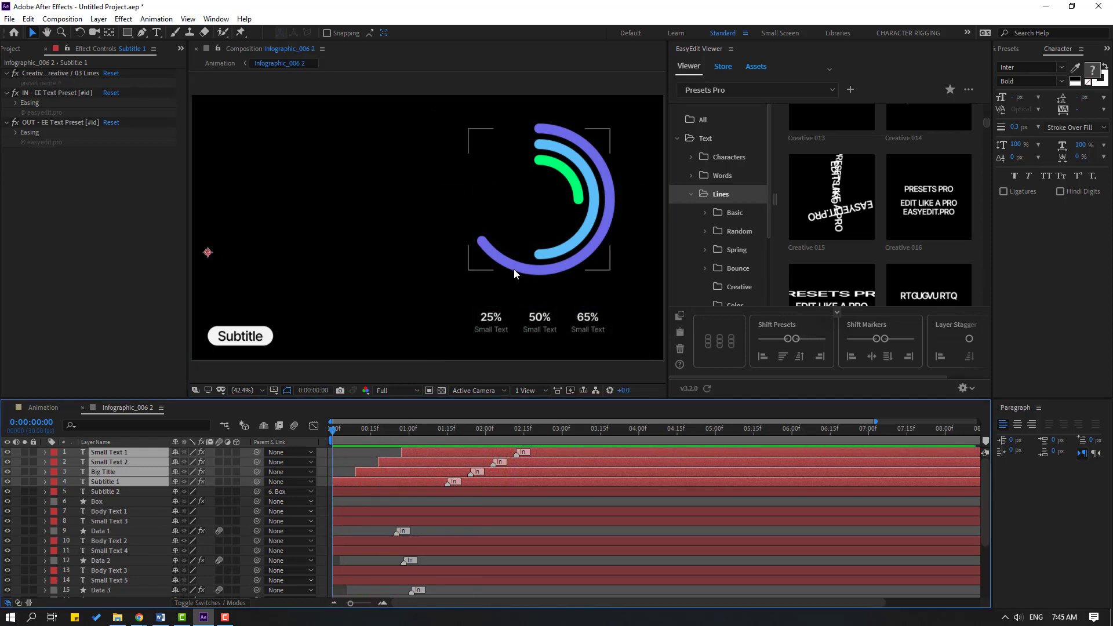
Step: Select the Chart 1.1 through 3.2 ring layers and make them all visible
{"action": "scroll", "coordinate": [143, 482], "scroll_direction": "down", "scroll_amount": 3}
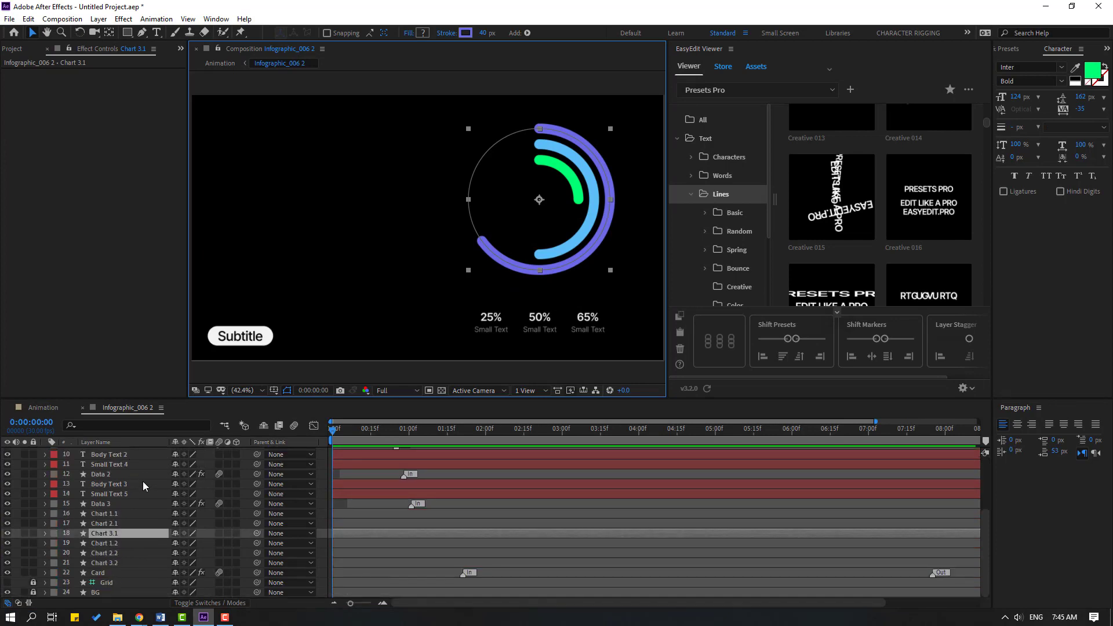
{"action": "left_click", "coordinate": [117, 544], "text": "ctrl"}
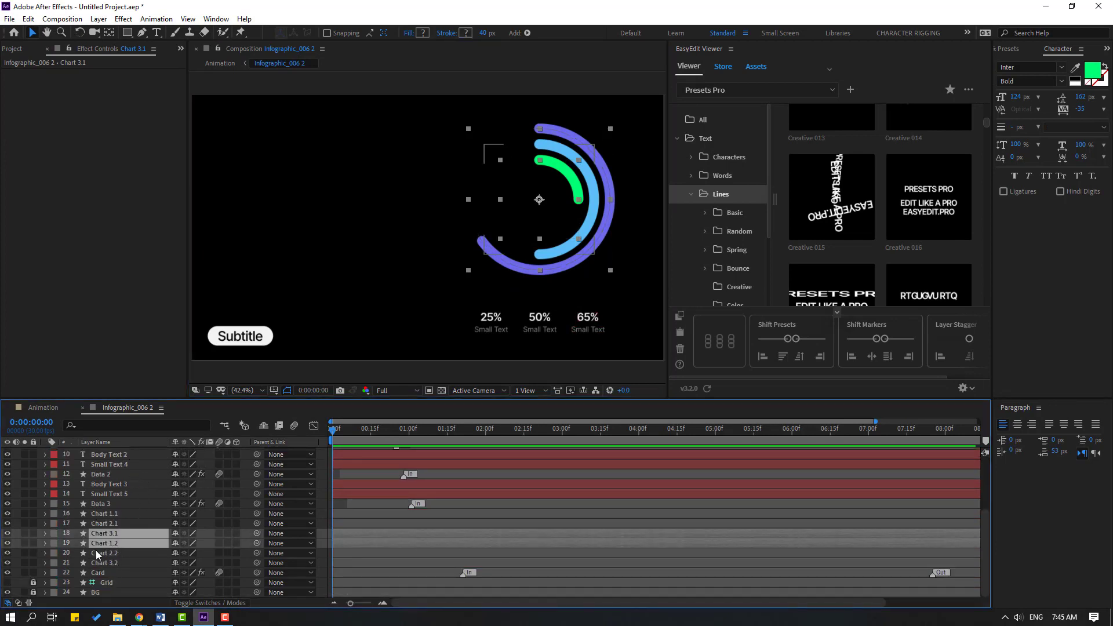
{"action": "left_click", "coordinate": [109, 555], "text": "ctrl"}
{"action": "left_click", "coordinate": [108, 564], "text": "ctrl"}
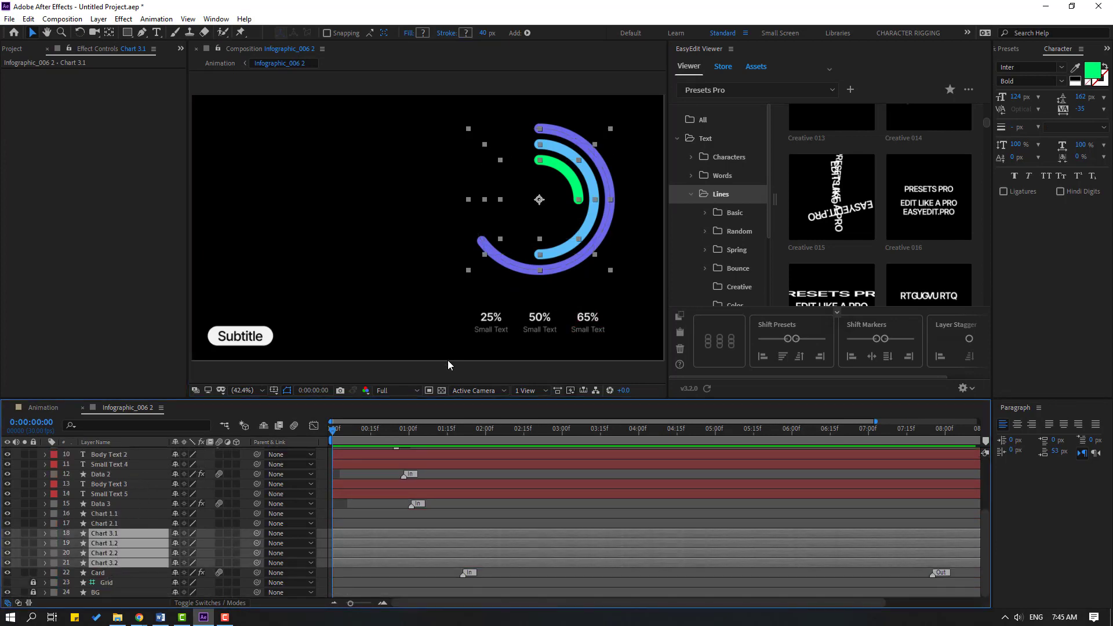
{"action": "key", "text": "space"}
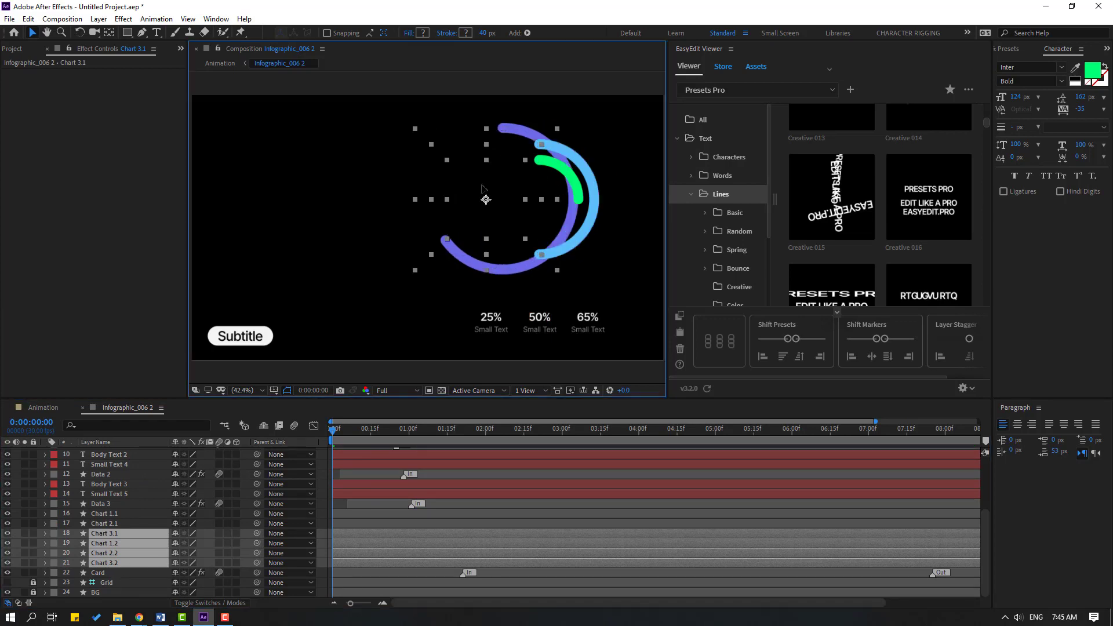
{"action": "key", "text": "space"}
{"action": "left_click", "coordinate": [105, 524], "text": "ctrl"}
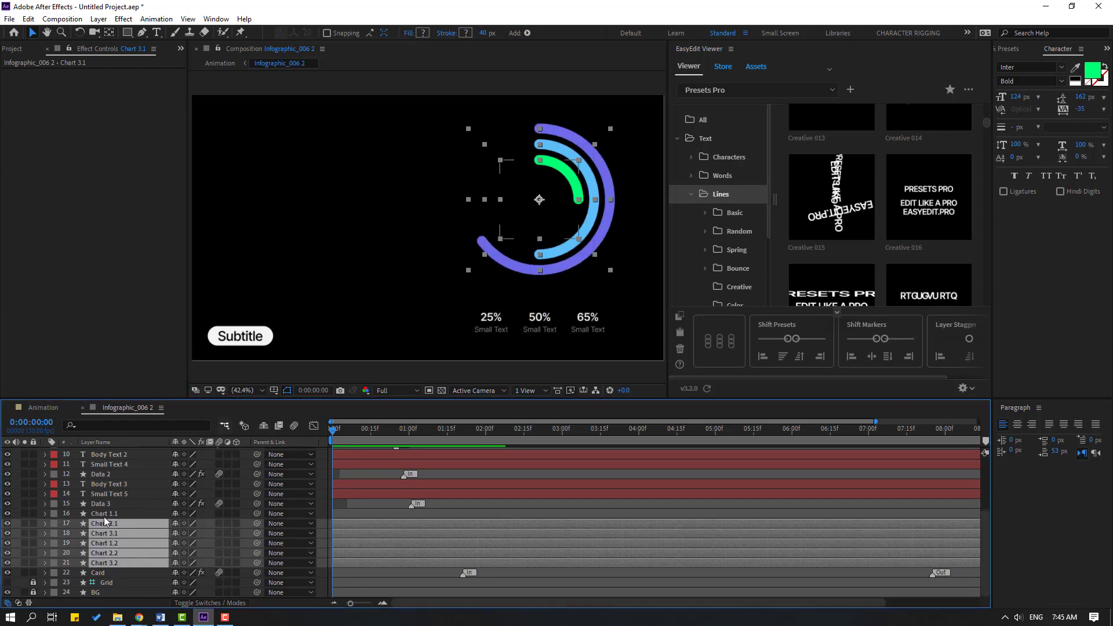
{"action": "left_click", "coordinate": [103, 515], "text": "ctrl"}
{"action": "left_click_drag", "start_coordinate": [7, 514], "coordinate": [8, 563]}
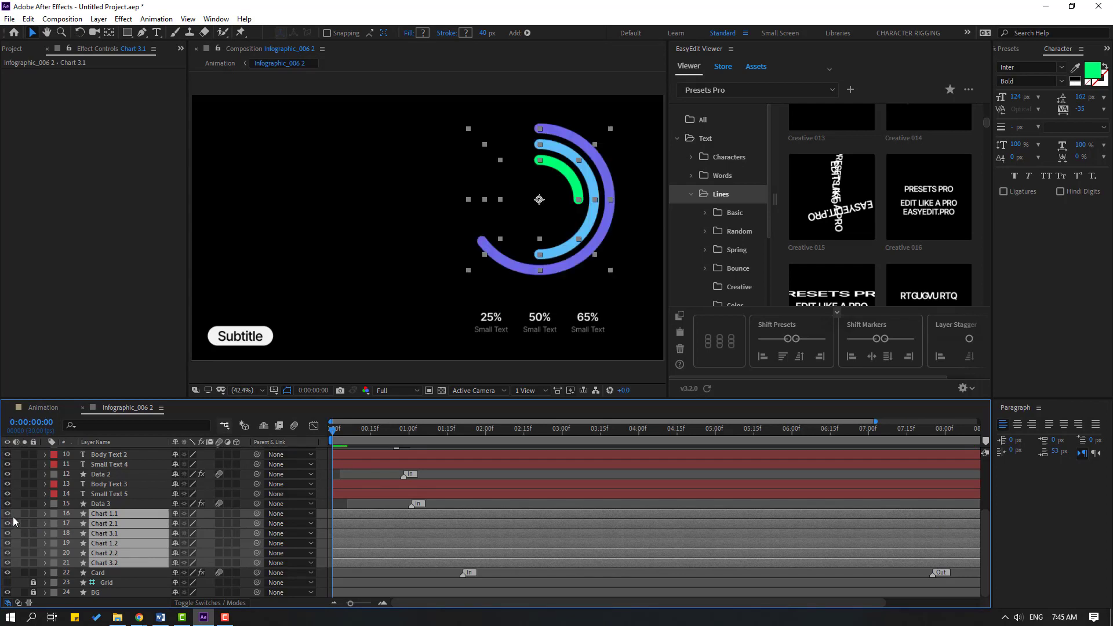
Step: Apply 08 Bottom Spring-2 to the rings, then stagger their entrances and preview
{"action": "left_click", "coordinate": [923, 152]}
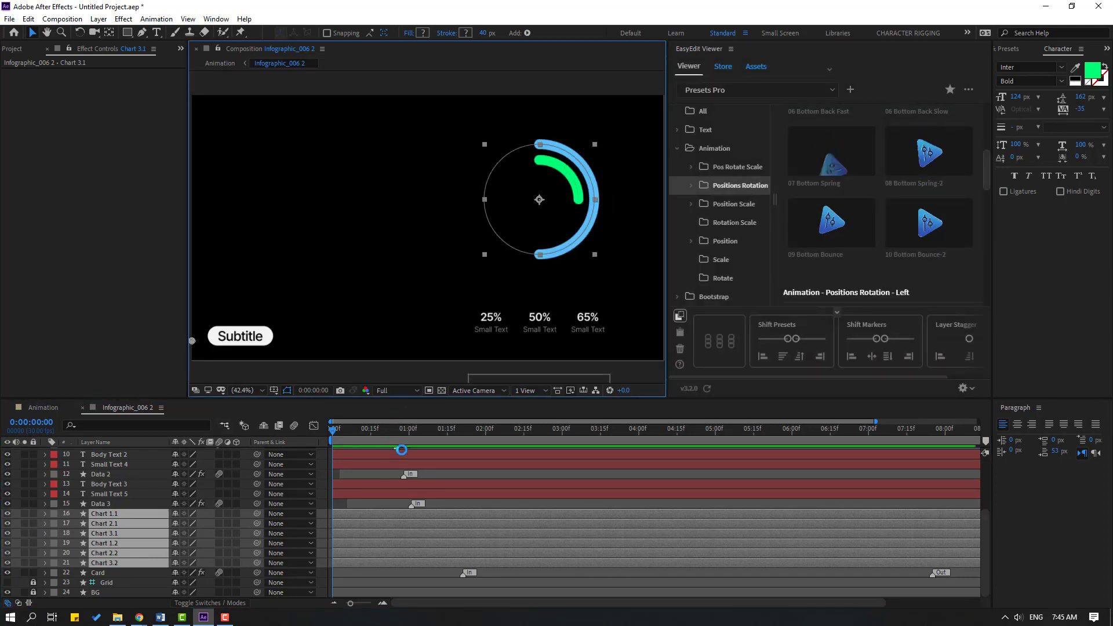
{"action": "key", "text": "space"}
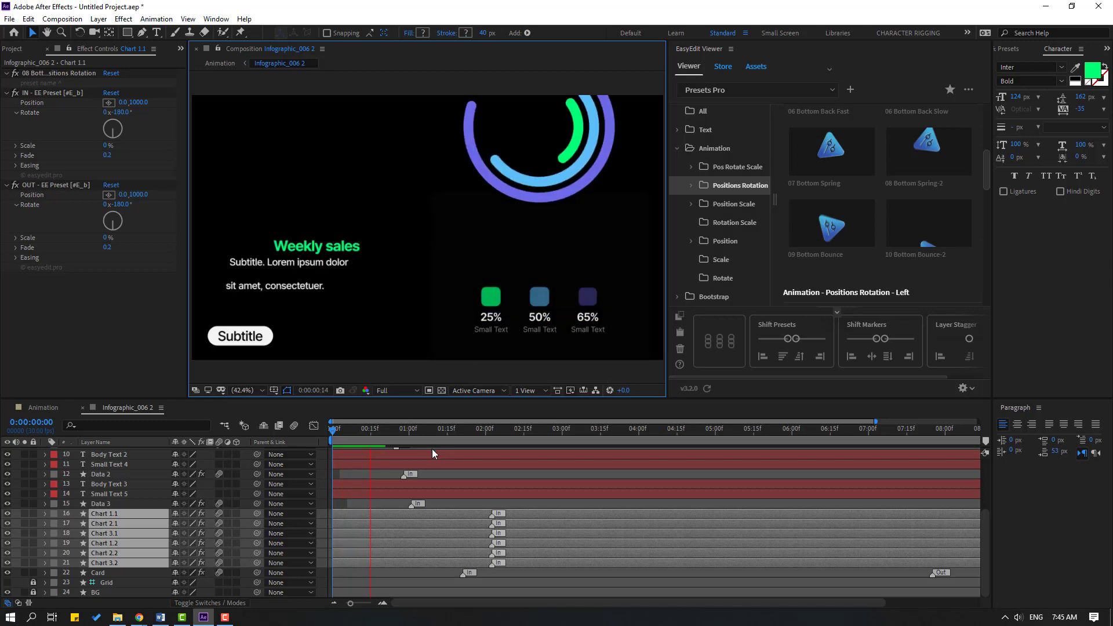
{"action": "key", "text": "space"}
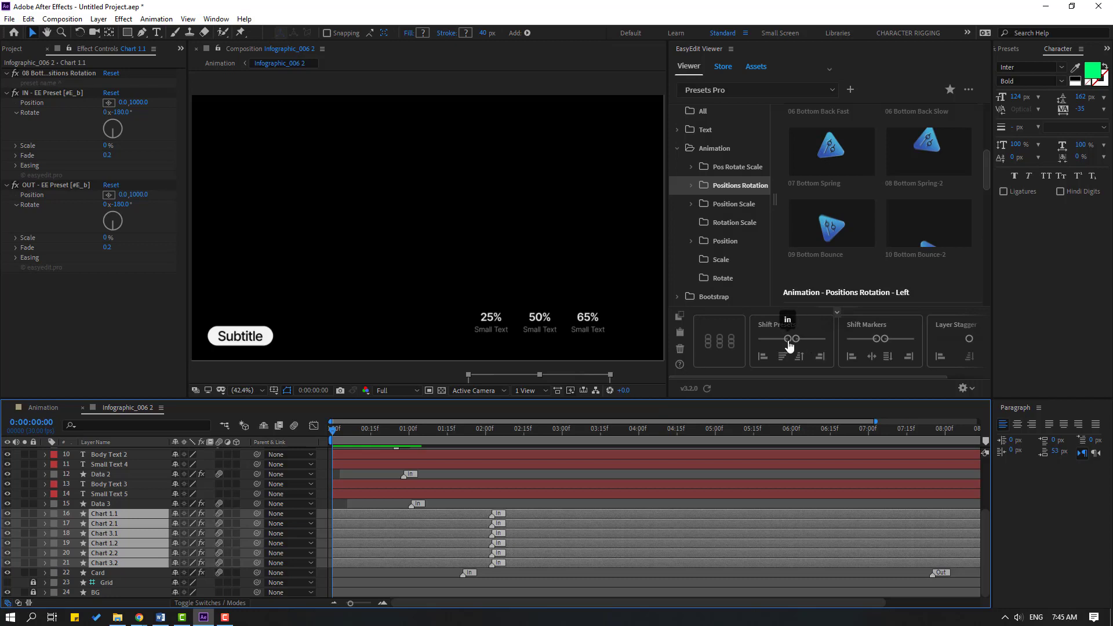
{"action": "left_click_drag", "start_coordinate": [789, 345], "coordinate": [789, 342]}
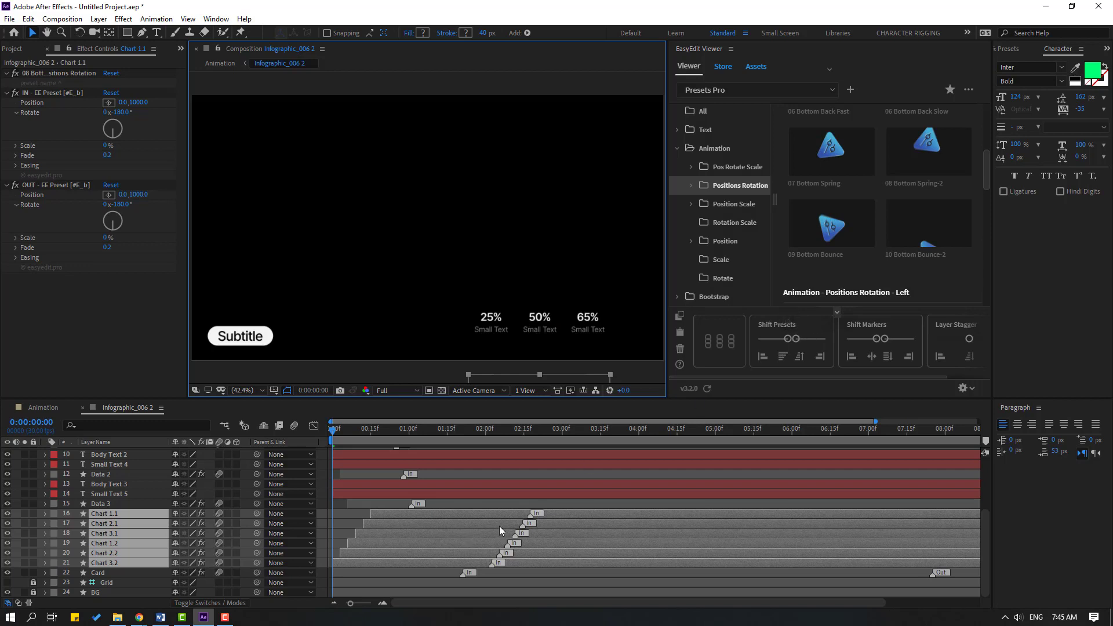
{"action": "key", "text": "space"}
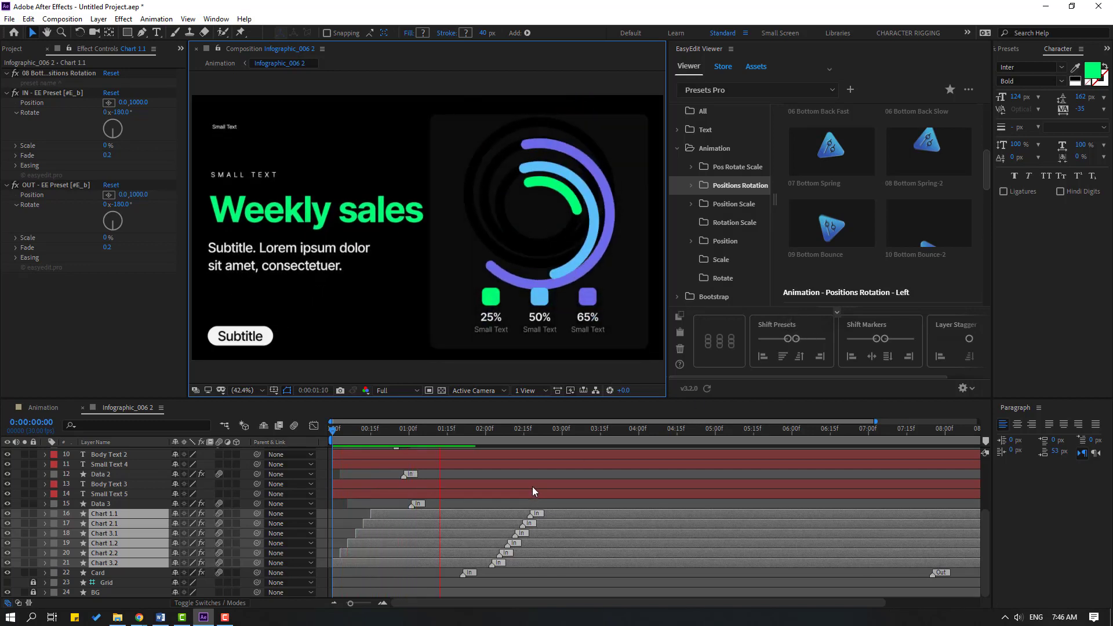
{"action": "key", "text": "space"}
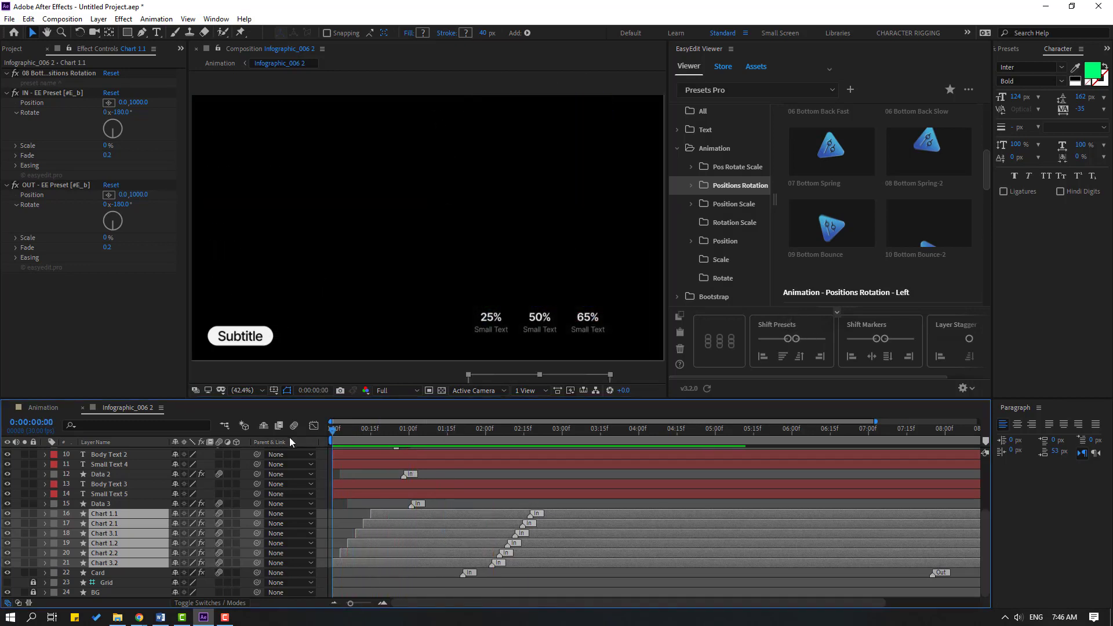
Step: Apply 04 Bottom Quart to the percentage labels and stagger the infographic layers' starts
{"action": "left_click_drag", "start_coordinate": [638, 309], "coordinate": [451, 332]}
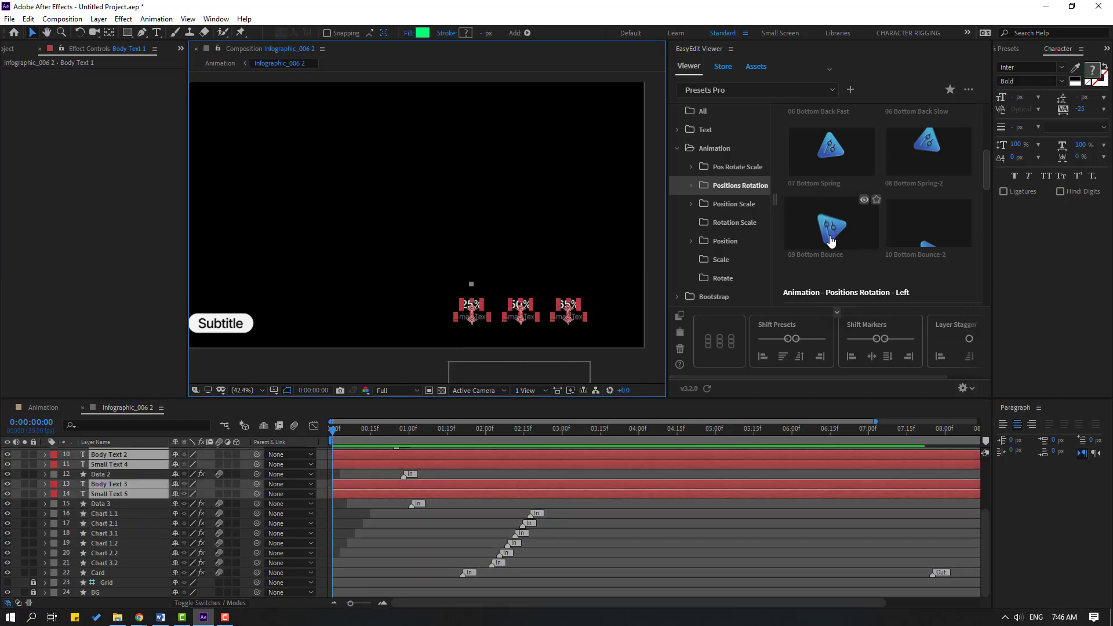
{"action": "scroll", "coordinate": [823, 237], "scroll_direction": "up", "scroll_amount": 3}
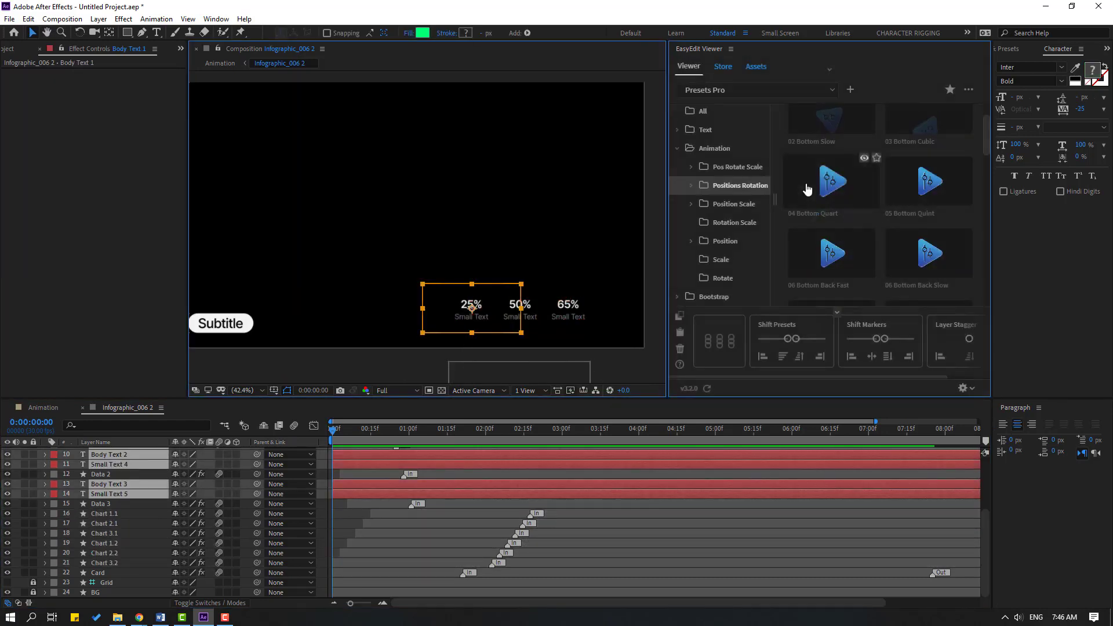
{"action": "left_click", "coordinate": [808, 190]}
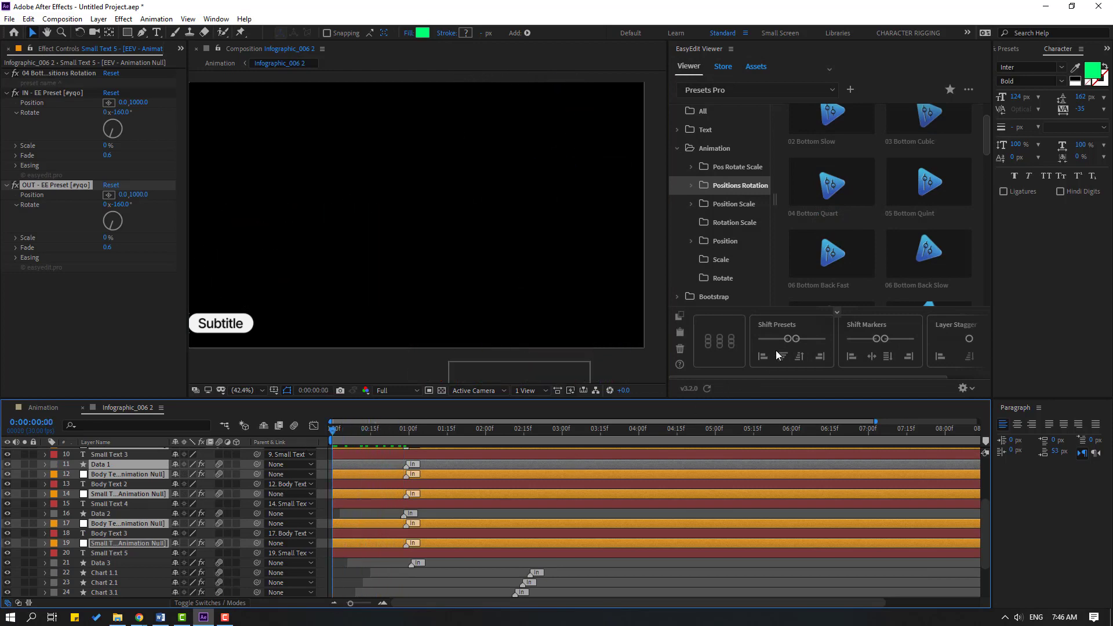
{"action": "left_click_drag", "start_coordinate": [784, 341], "coordinate": [790, 340]}
{"action": "key", "text": "space"}
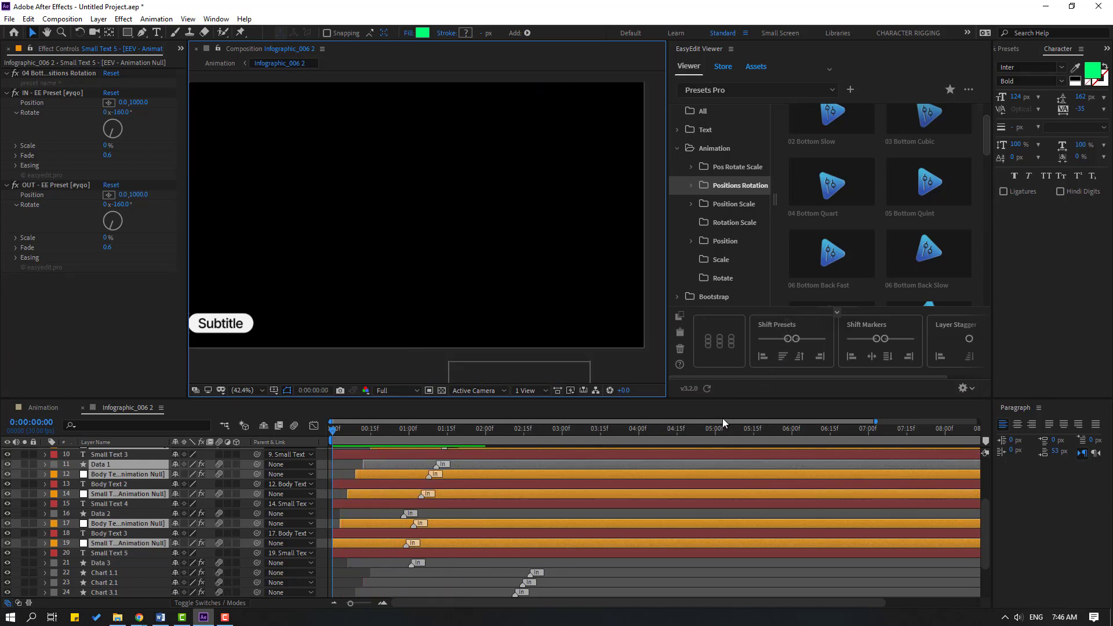
Step: Give the Subtitle box the Position Scale 04 Bottom Quart entrance and preview it
{"action": "scroll", "coordinate": [266, 348], "scroll_direction": "down", "scroll_amount": 2}
{"action": "left_click", "coordinate": [301, 287]}
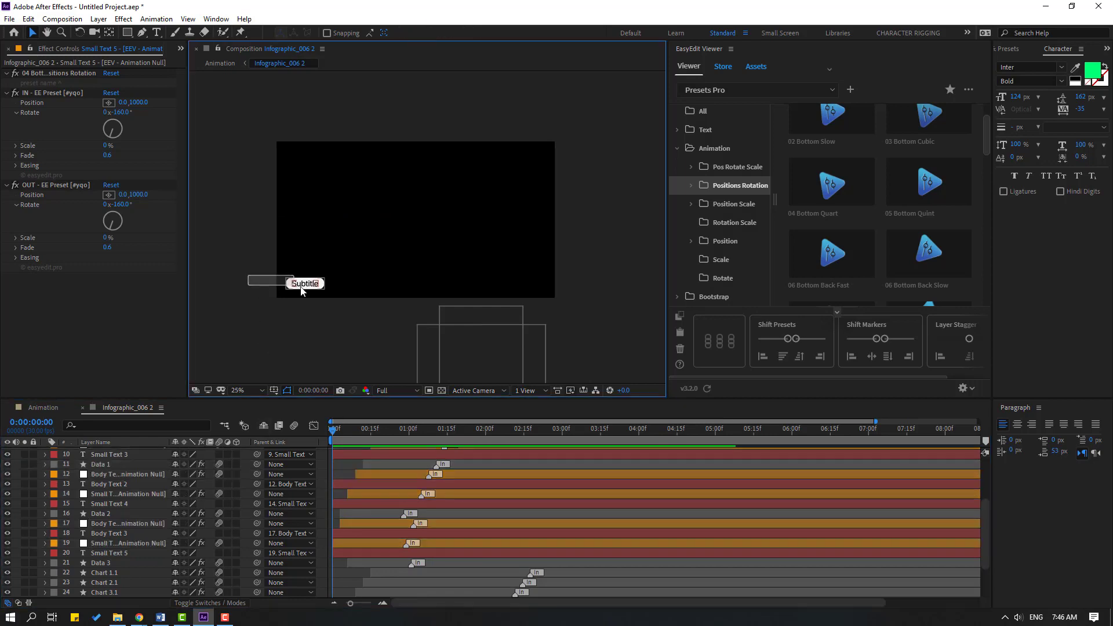
{"action": "left_click", "coordinate": [734, 203]}
{"action": "left_click", "coordinate": [816, 242]}
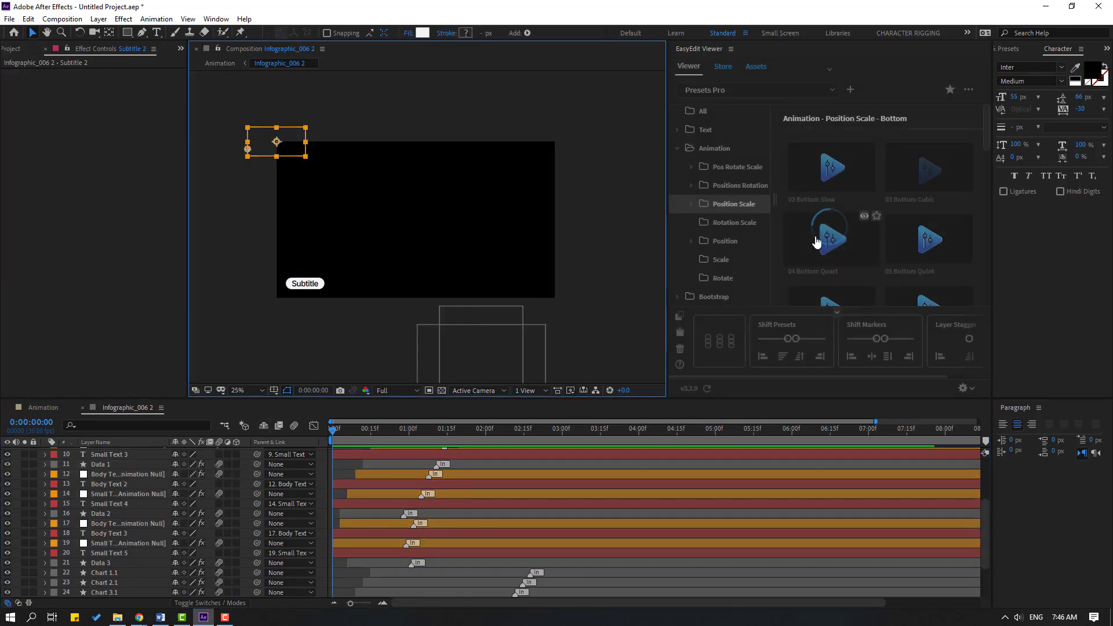
{"action": "scroll", "coordinate": [326, 514], "scroll_direction": "up", "scroll_amount": 2}
{"action": "scroll", "coordinate": [456, 369], "scroll_direction": "up", "scroll_amount": 2}
{"action": "key", "text": "space"}
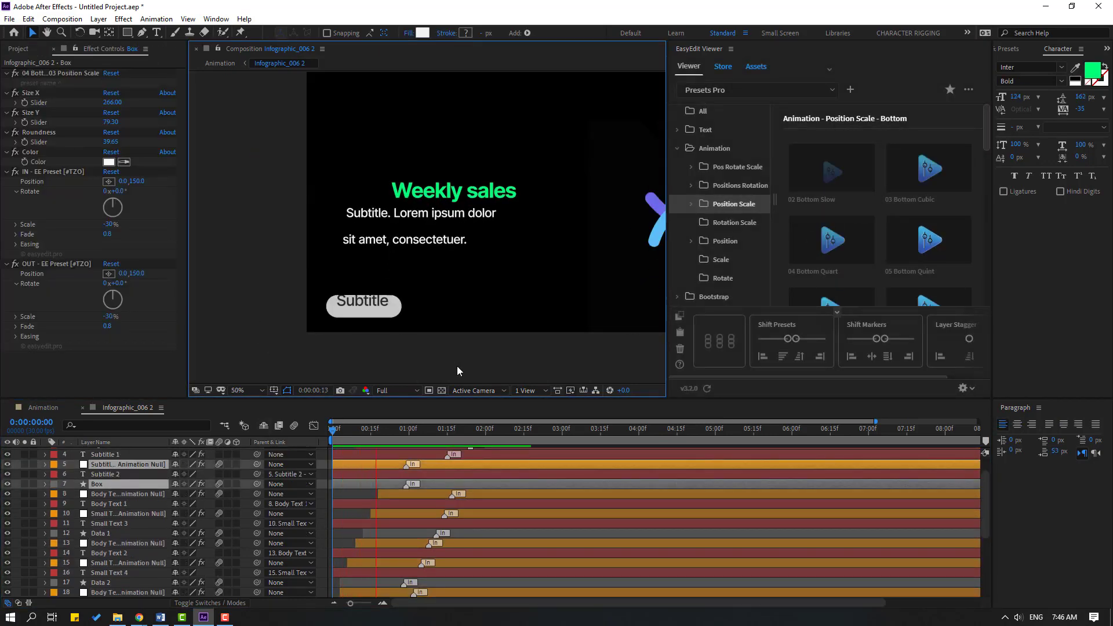
{"action": "key", "text": "shift+slash"}
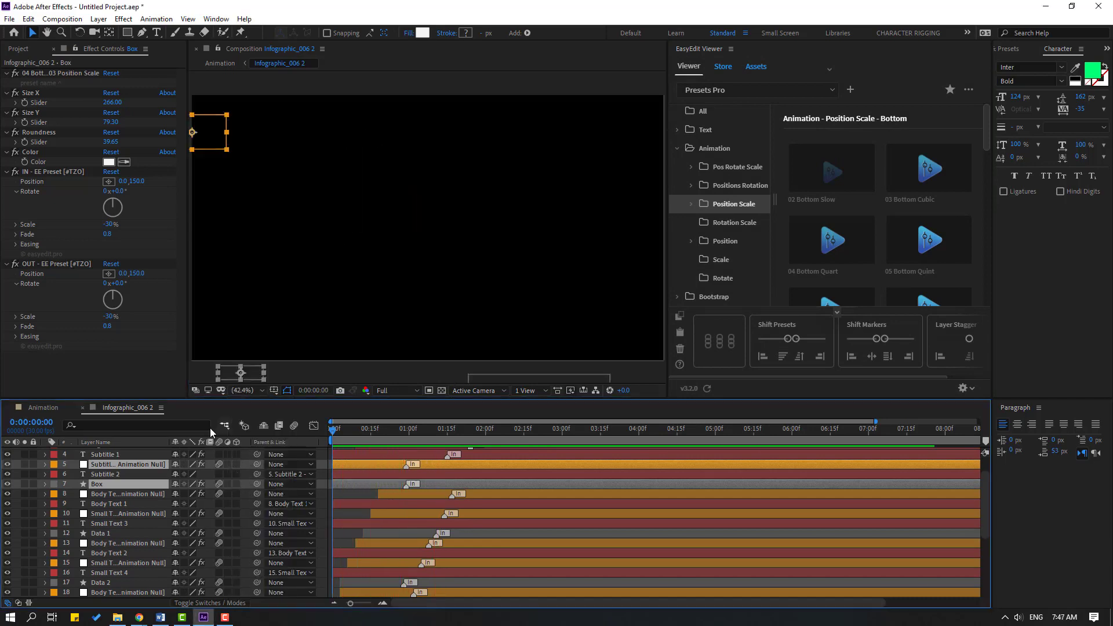
Step: Clear every layer out of the Animation comp
{"action": "left_click", "coordinate": [34, 407]}
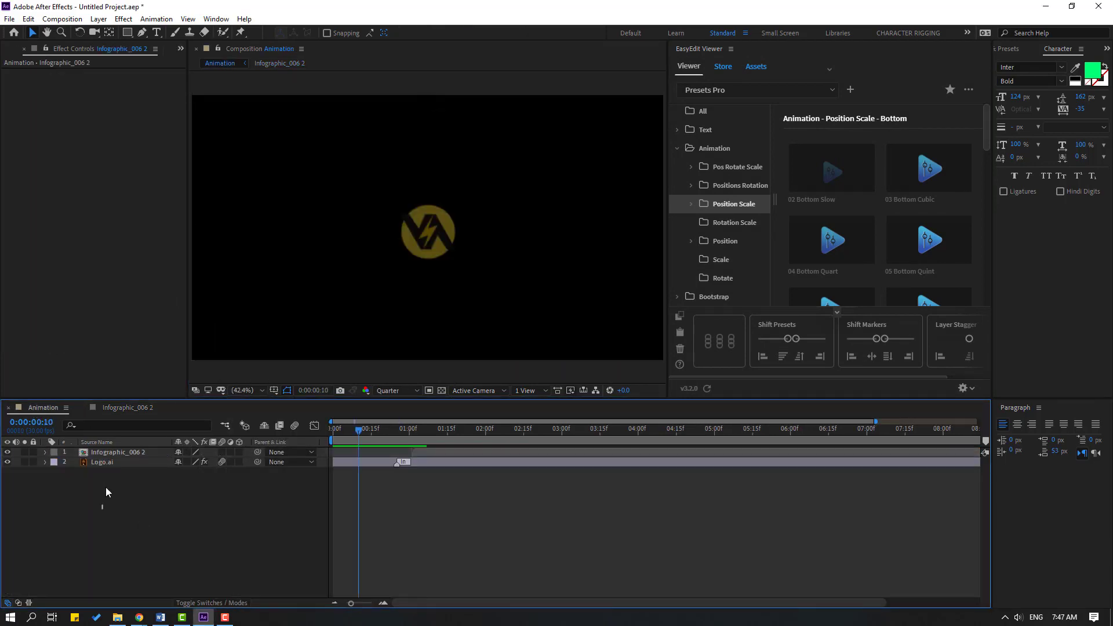
{"action": "key", "text": "ctrl+a"}
{"action": "key", "text": "Delete"}
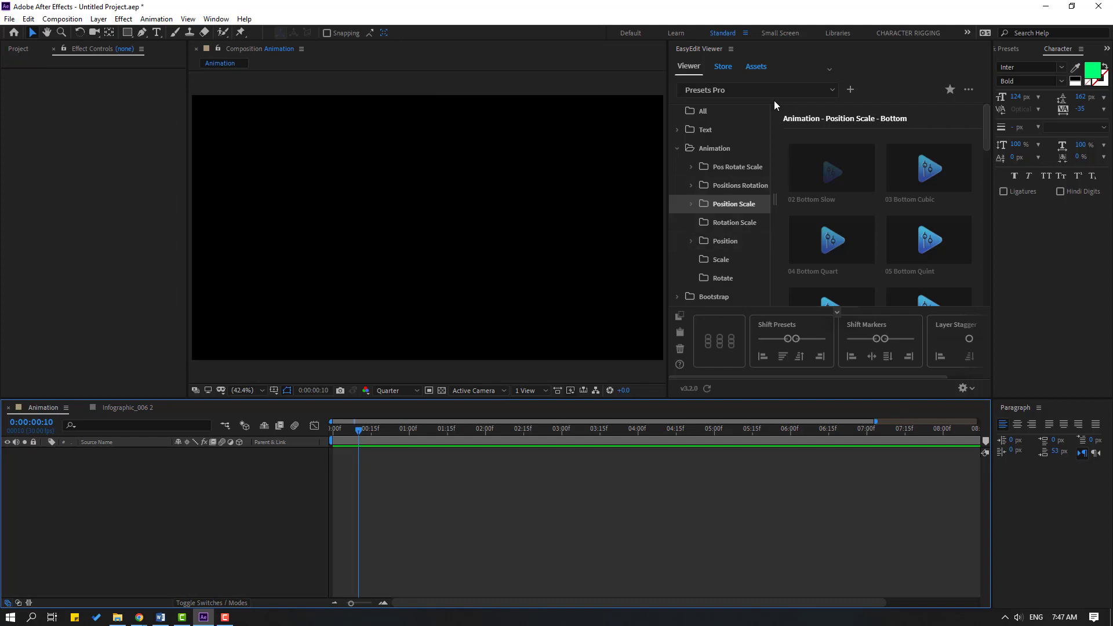
{"action": "left_click", "coordinate": [755, 70]}
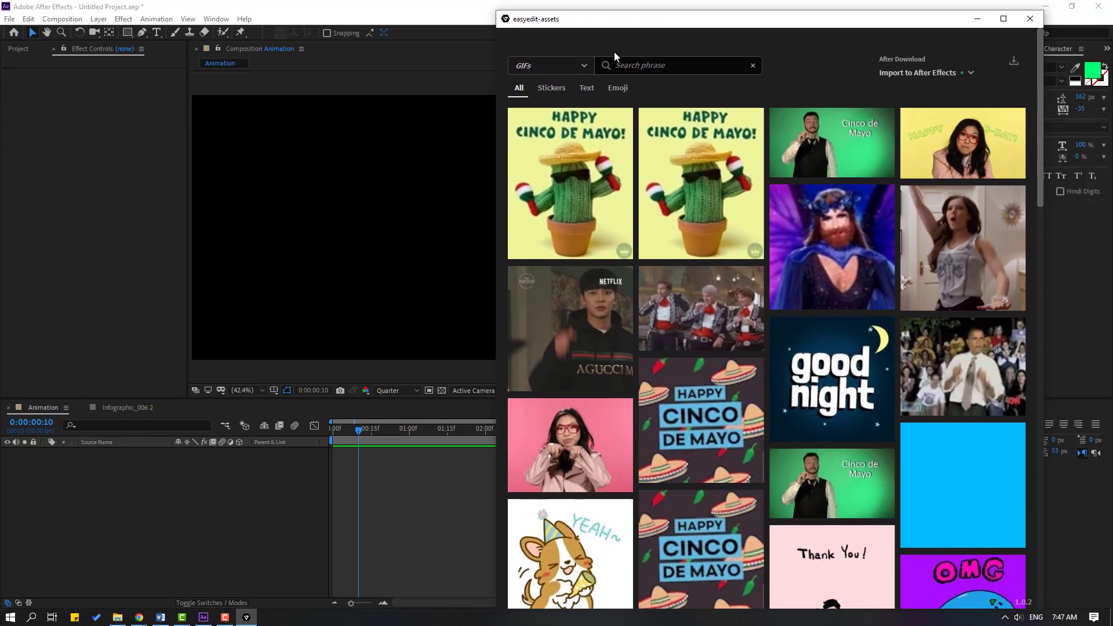
Step: Search GIFs for 'sleep', import the bedroom GIF, and scrub through its frames
{"action": "left_click", "coordinate": [576, 67]}
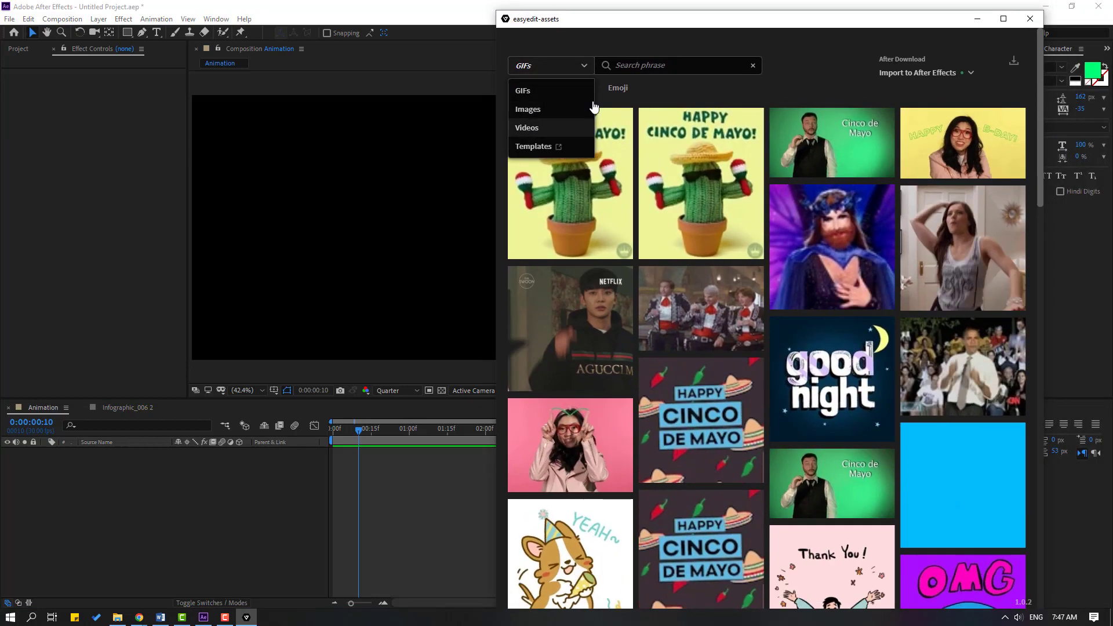
{"action": "left_click", "coordinate": [654, 66]}
{"action": "type", "text": "sleep"}
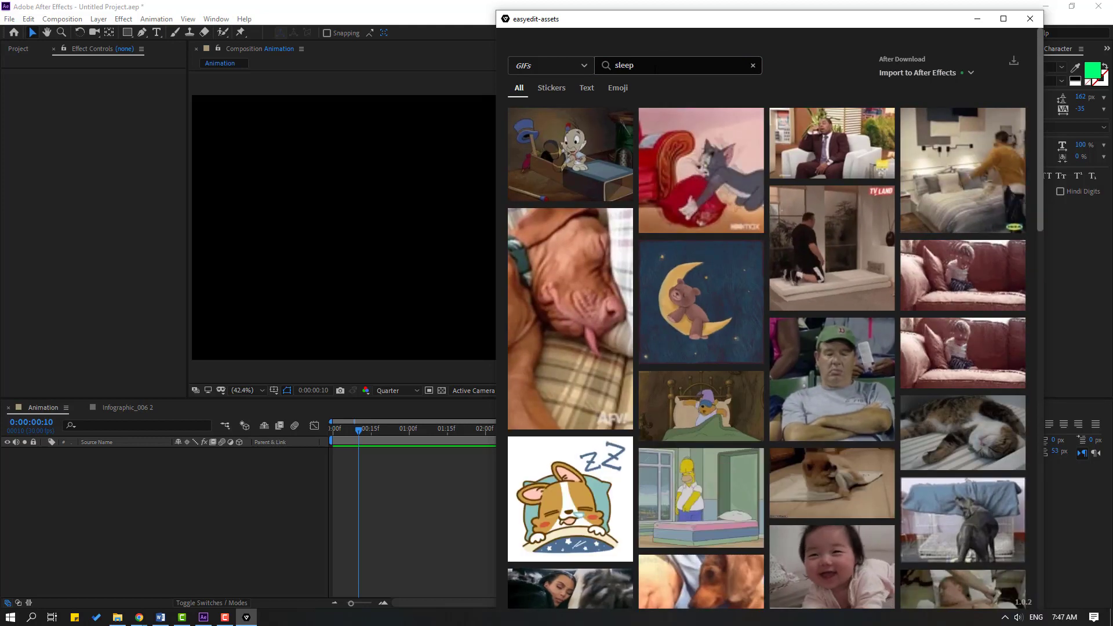
{"action": "mouse_move", "coordinate": [963, 215]}
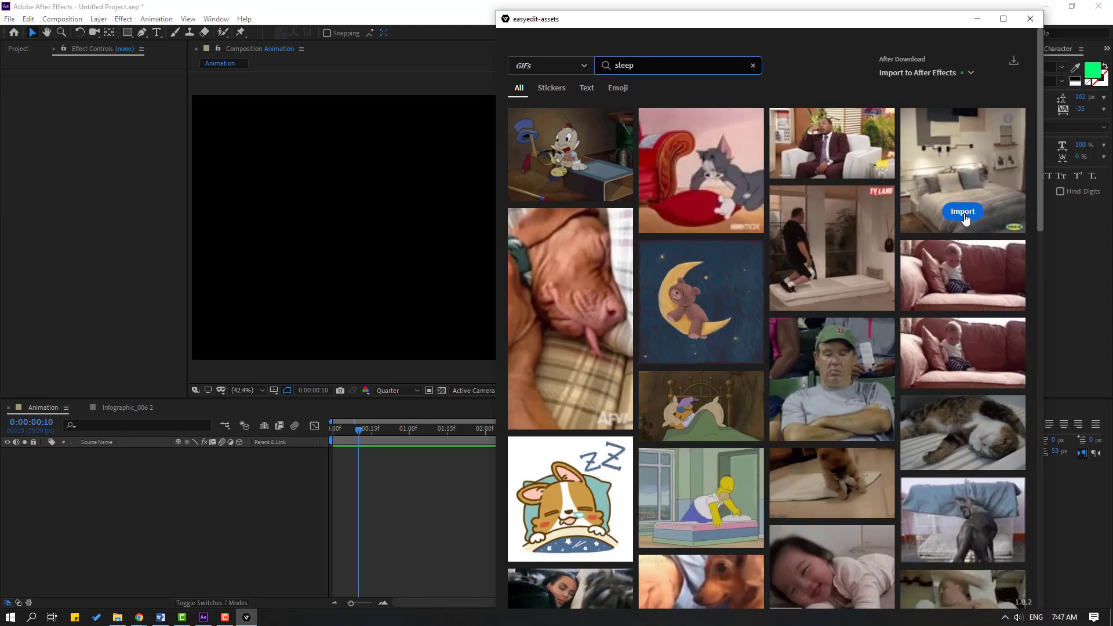
{"action": "left_click", "coordinate": [951, 213]}
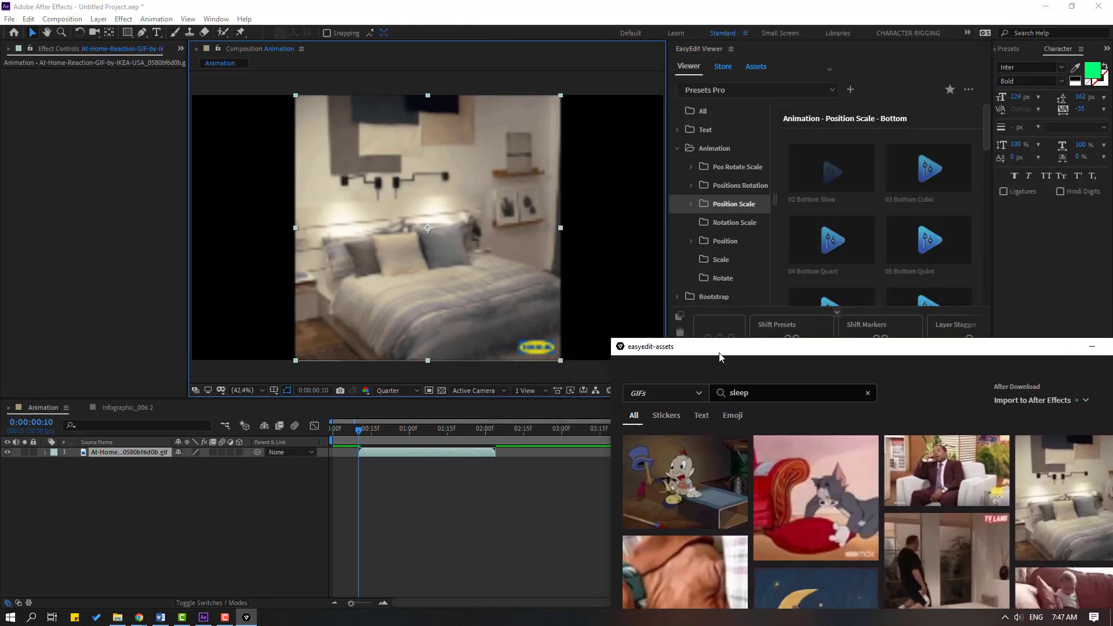
{"action": "left_click_drag", "start_coordinate": [341, 434], "coordinate": [410, 440]}
Step: Switch the asset search to Videos and import the sleeping-dog clip
{"action": "left_click", "coordinate": [246, 617]}
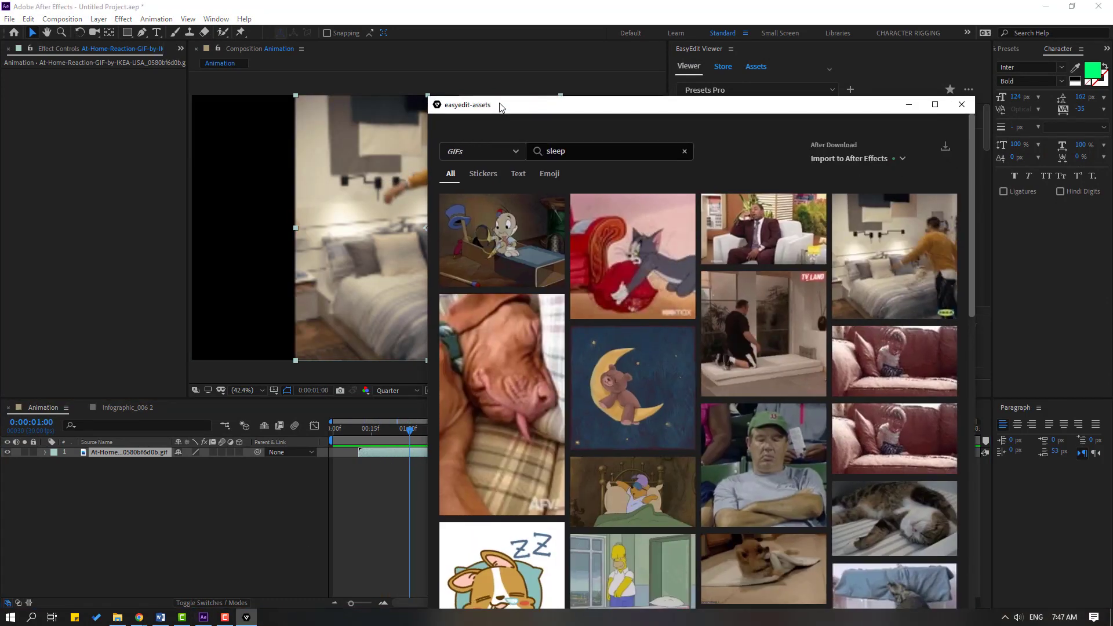
{"action": "left_click", "coordinate": [489, 152]}
{"action": "left_click", "coordinate": [456, 215]}
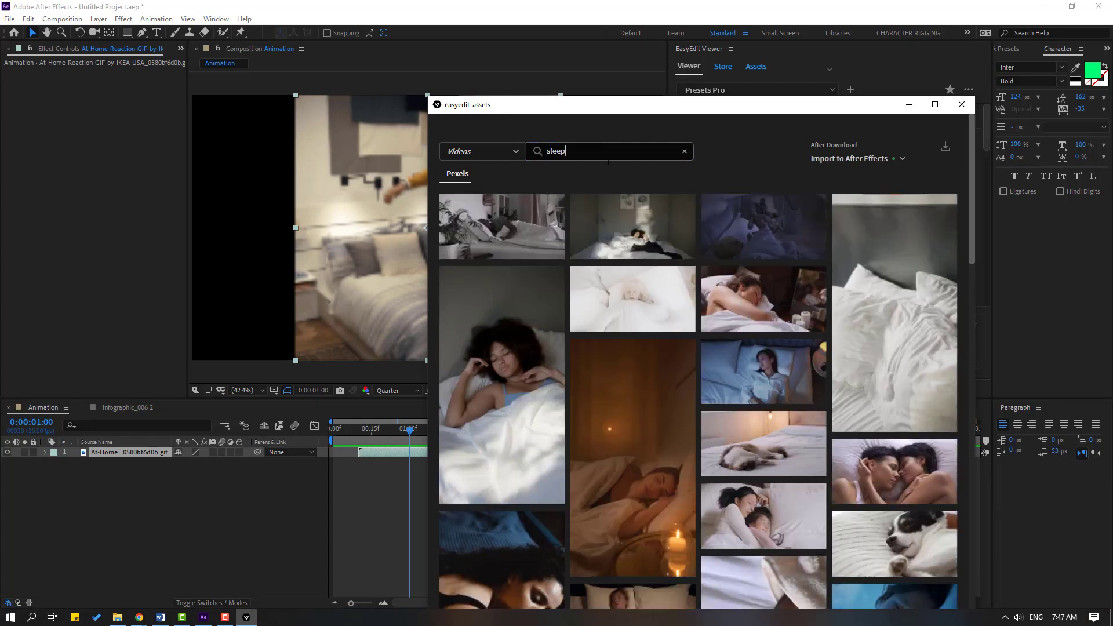
{"action": "scroll", "coordinate": [527, 363], "scroll_direction": "down", "scroll_amount": 4}
{"action": "scroll", "coordinate": [878, 281], "scroll_direction": "down", "scroll_amount": 1}
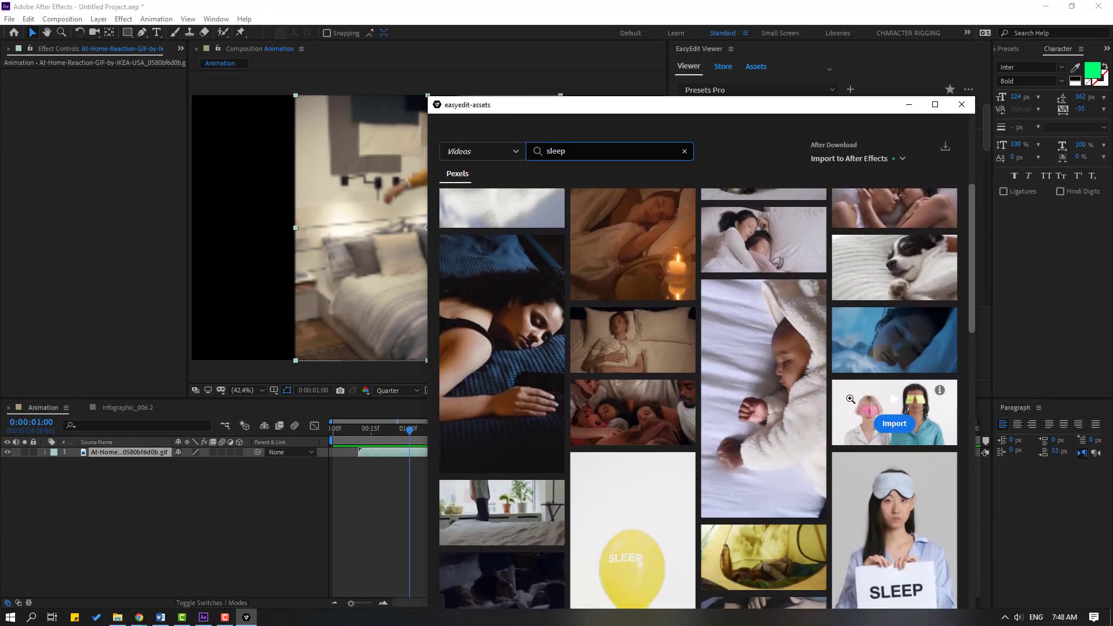
{"action": "left_click", "coordinate": [894, 267]}
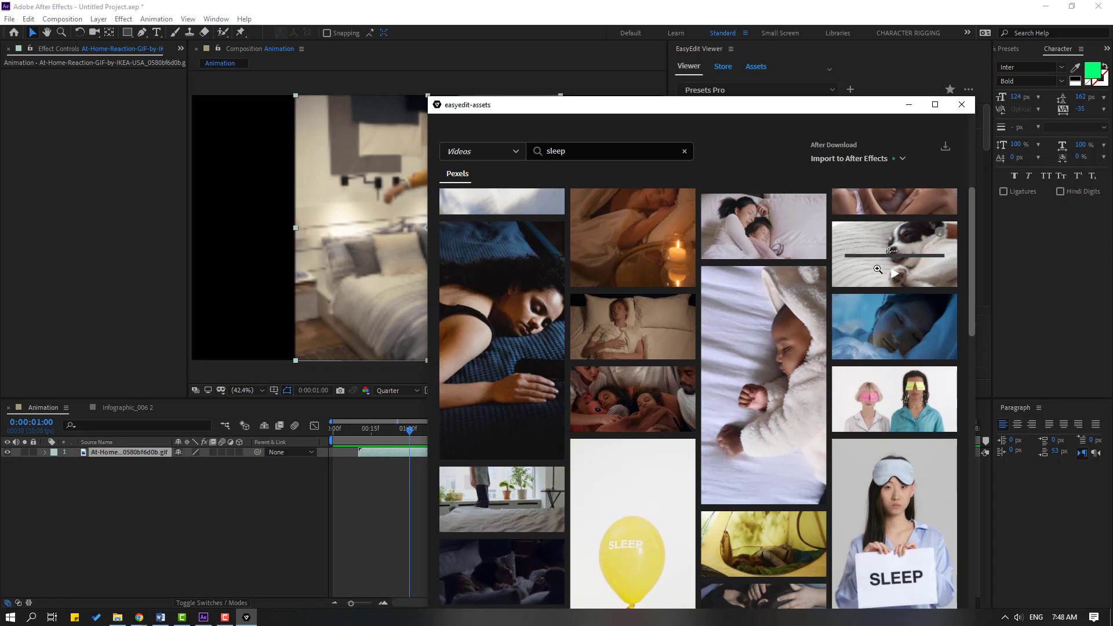
Step: Play back the Animation comp and set the viewer magnification to Fit
{"action": "left_click", "coordinate": [333, 541]}
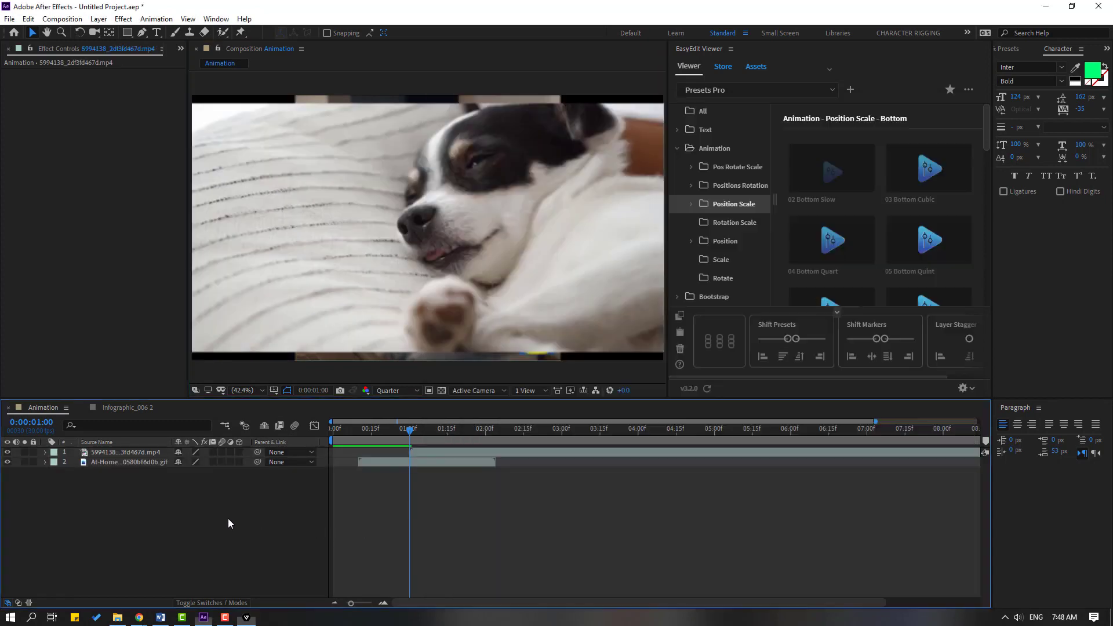
{"action": "key", "text": "space"}
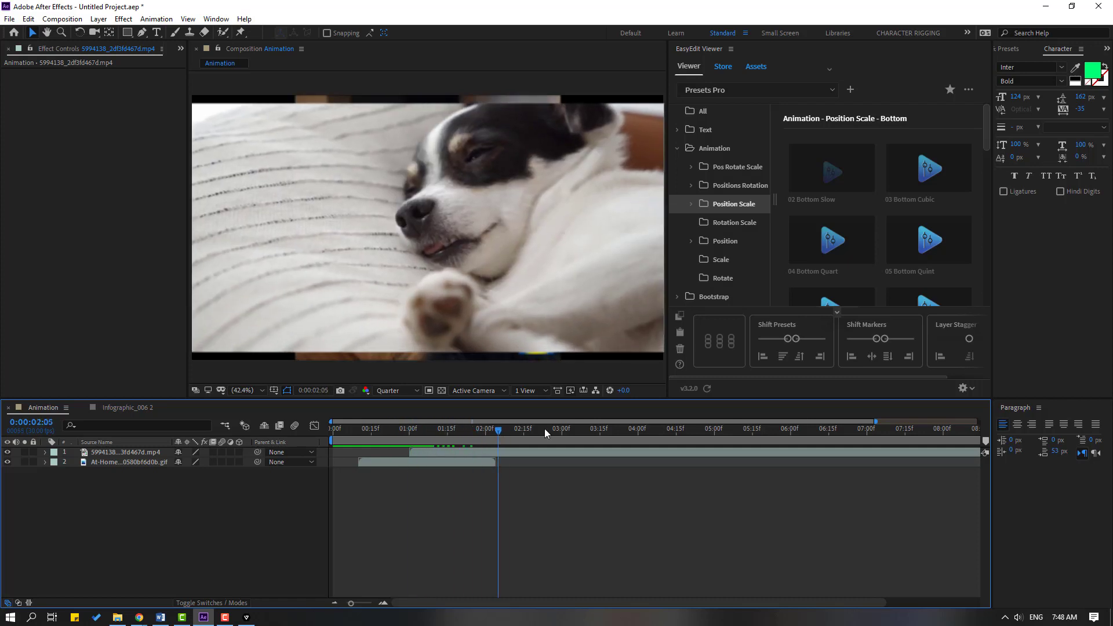
{"action": "scroll", "coordinate": [520, 317], "scroll_direction": "down", "scroll_amount": 4}
{"action": "scroll", "coordinate": [489, 316], "scroll_direction": "up", "scroll_amount": 1}
{"action": "left_click", "coordinate": [238, 392]}
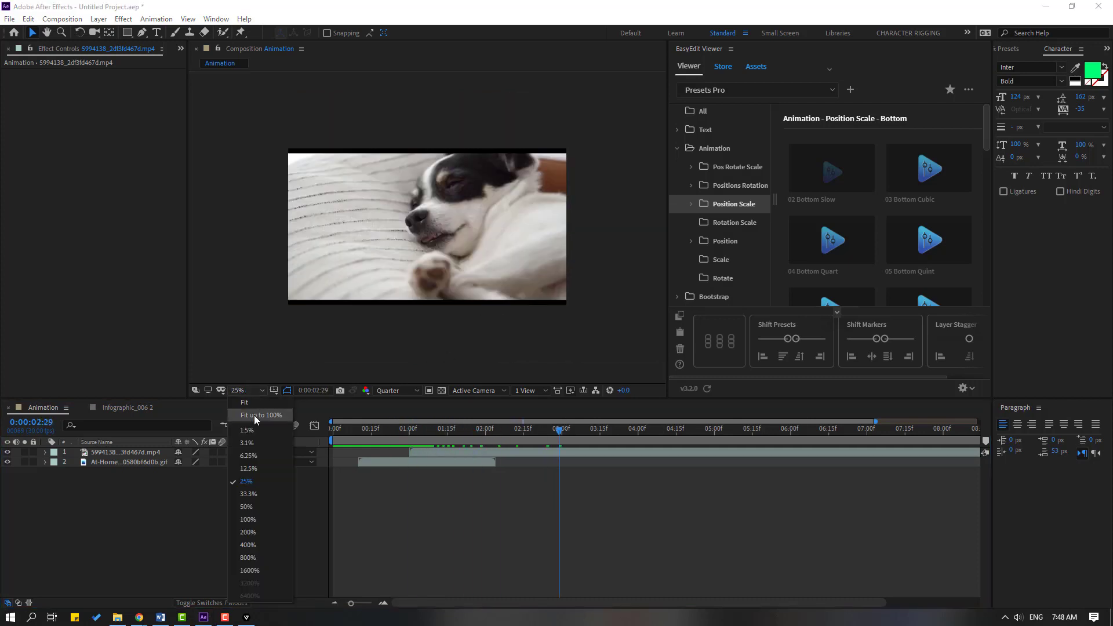
{"action": "left_click", "coordinate": [270, 416]}
Step: Switch the EasyEdit Assets search to Images and search for 'eat'
{"action": "left_click_drag", "start_coordinate": [377, 429], "coordinate": [628, 430]}
{"action": "scroll", "coordinate": [588, 458], "scroll_direction": "down", "scroll_amount": 2}
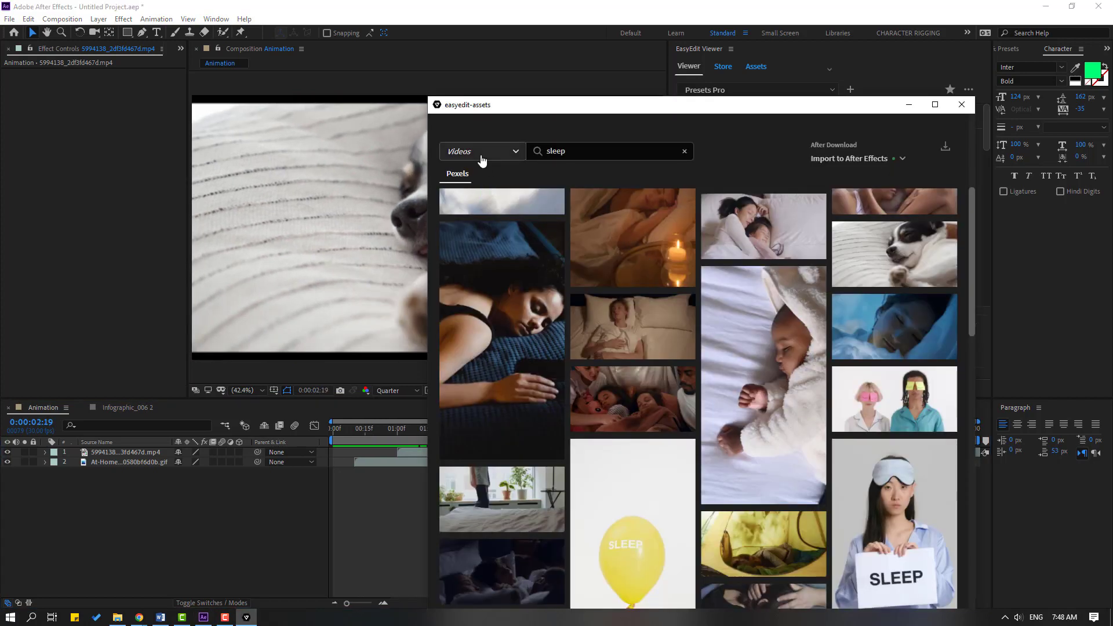
{"action": "left_click", "coordinate": [482, 152]}
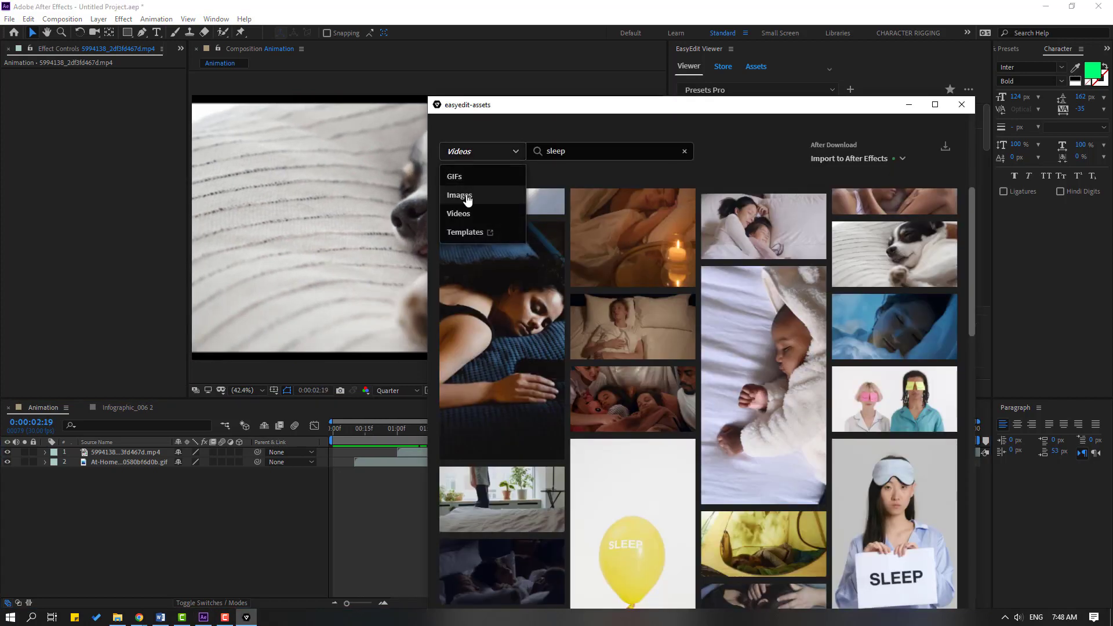
{"action": "left_click", "coordinate": [461, 190]}
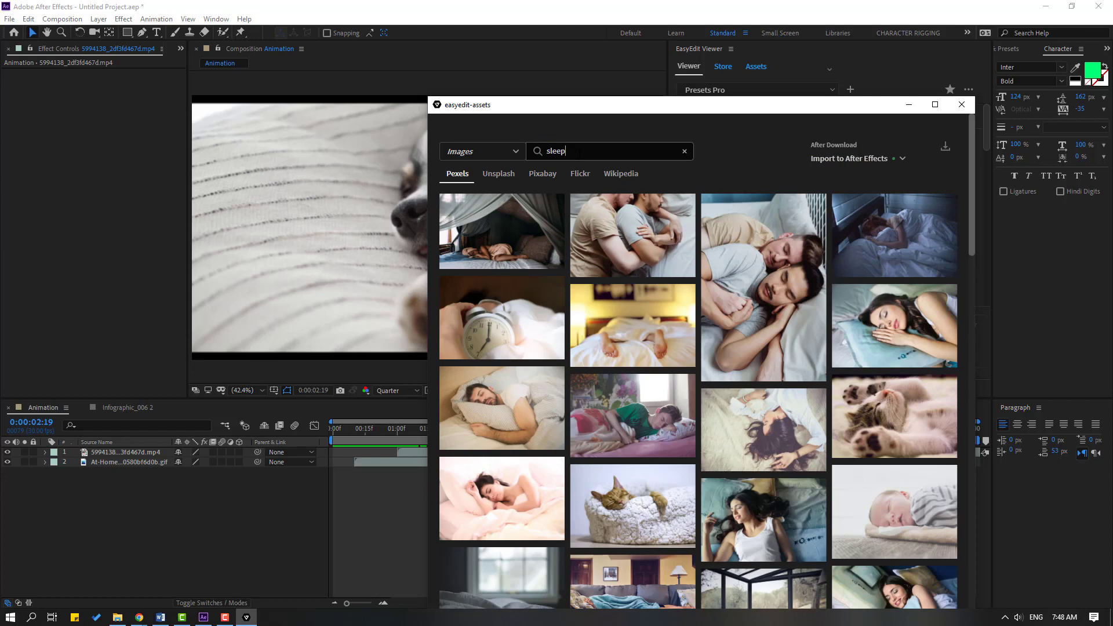
{"action": "left_click", "coordinate": [579, 152]}
{"action": "type", "text": "eat"}
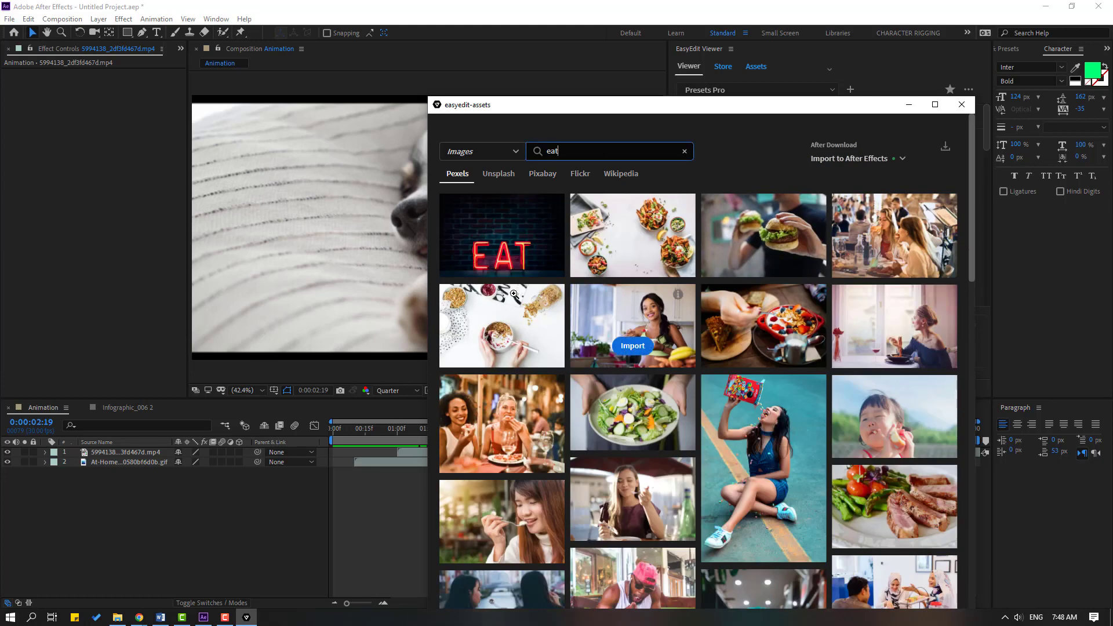
Step: Check that the burger photo from the 'eat' results now tops the Animation comp
{"action": "scroll", "coordinate": [754, 348], "scroll_direction": "down", "scroll_amount": 1}
{"action": "scroll", "coordinate": [851, 357], "scroll_direction": "up", "scroll_amount": 1}
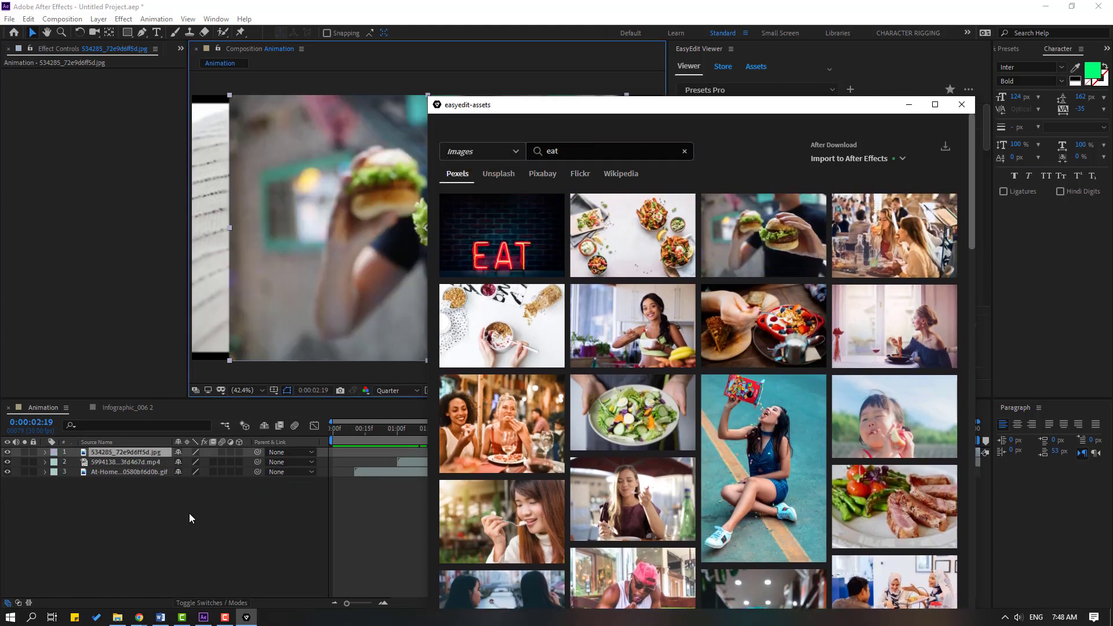
{"action": "left_click", "coordinate": [189, 513]}
{"action": "scroll", "coordinate": [456, 319], "scroll_direction": "down", "scroll_amount": 1}
{"action": "scroll", "coordinate": [451, 326], "scroll_direction": "up", "scroll_amount": 1}
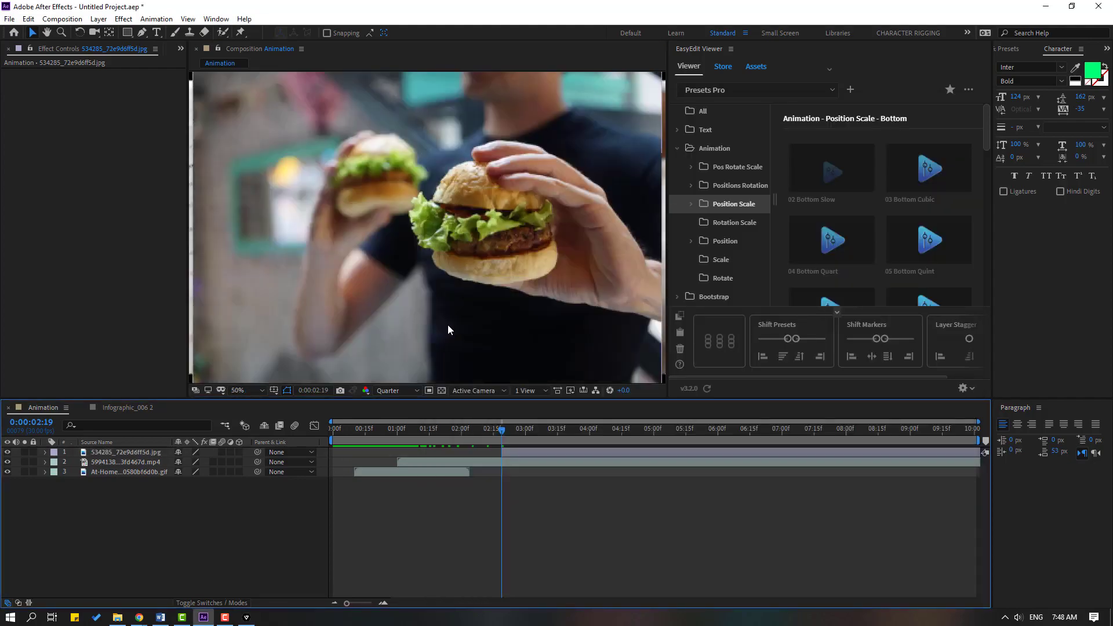